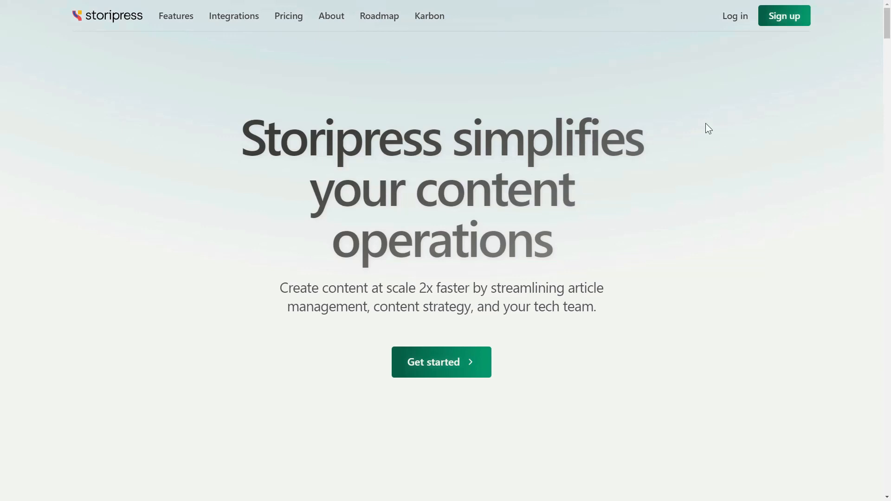
- Review the Storipress home page from the product overview to the workflow features, including real-time editing and board and calendar views
{"action": "scroll", "coordinate": [703, 168], "scroll_direction": "down", "scroll_amount": 3}
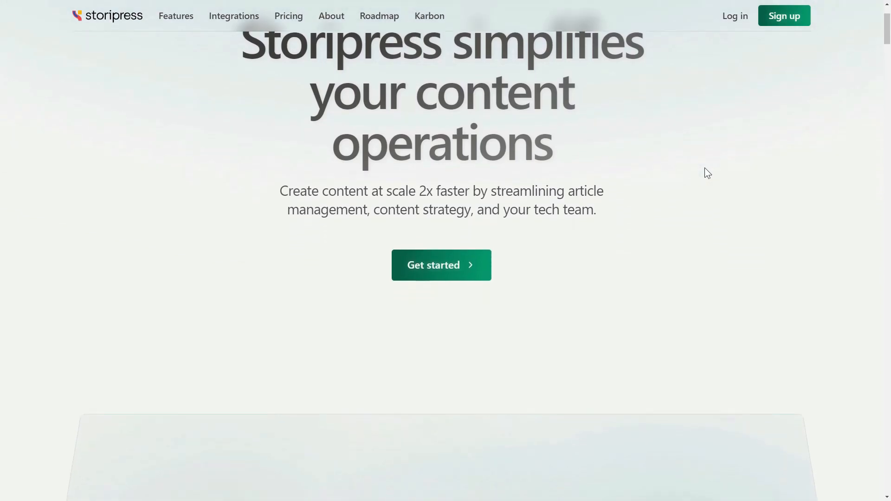
{"action": "scroll", "coordinate": [705, 168], "scroll_direction": "down", "scroll_amount": 6}
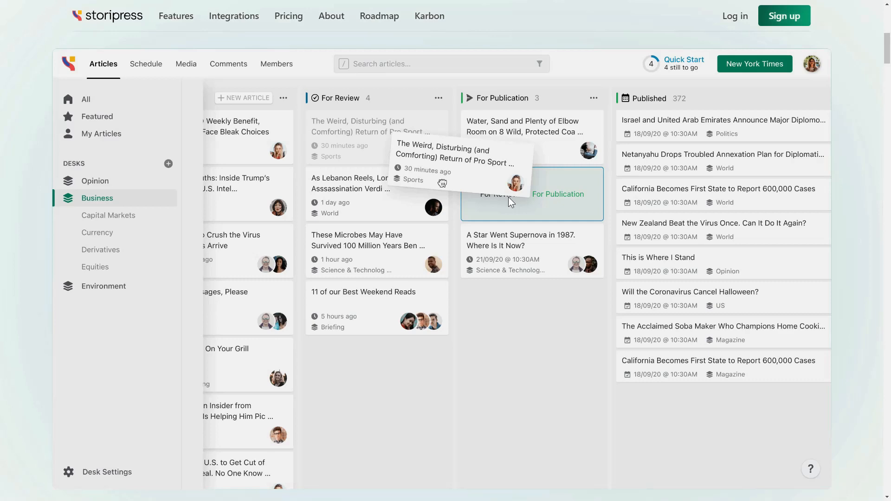
{"action": "scroll", "coordinate": [888, 138], "scroll_direction": "down", "scroll_amount": 8}
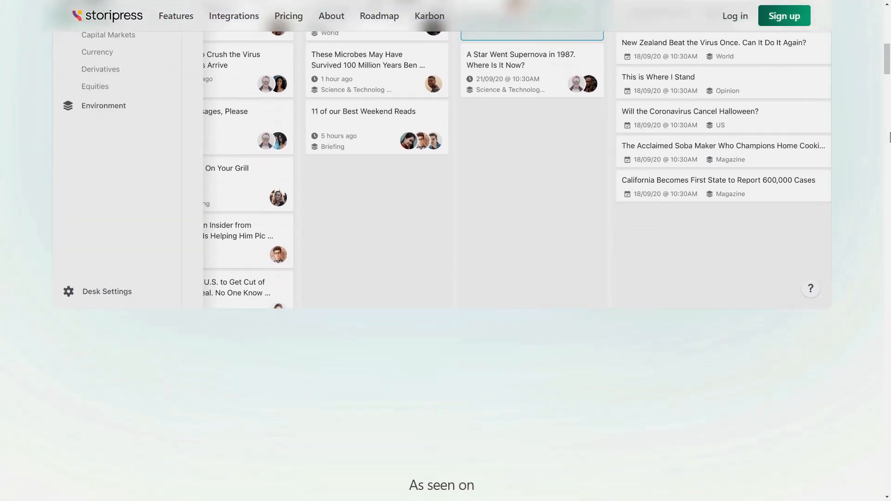
{"action": "scroll", "coordinate": [888, 138], "scroll_direction": "down", "scroll_amount": 15}
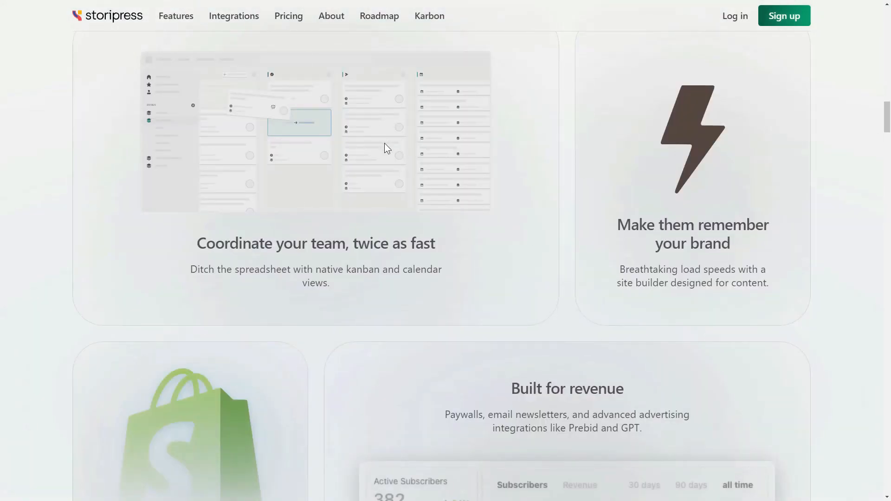
{"action": "scroll", "coordinate": [610, 327], "scroll_direction": "down", "scroll_amount": 15}
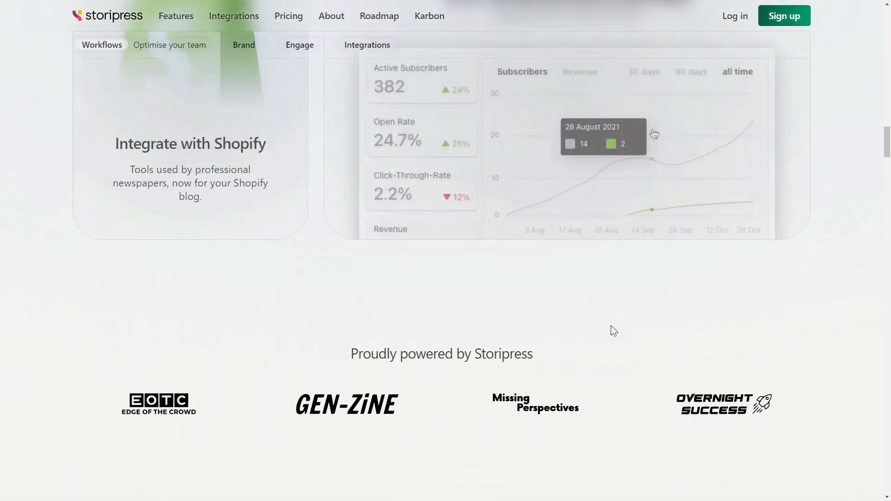
{"action": "scroll", "coordinate": [613, 326], "scroll_direction": "down", "scroll_amount": 15}
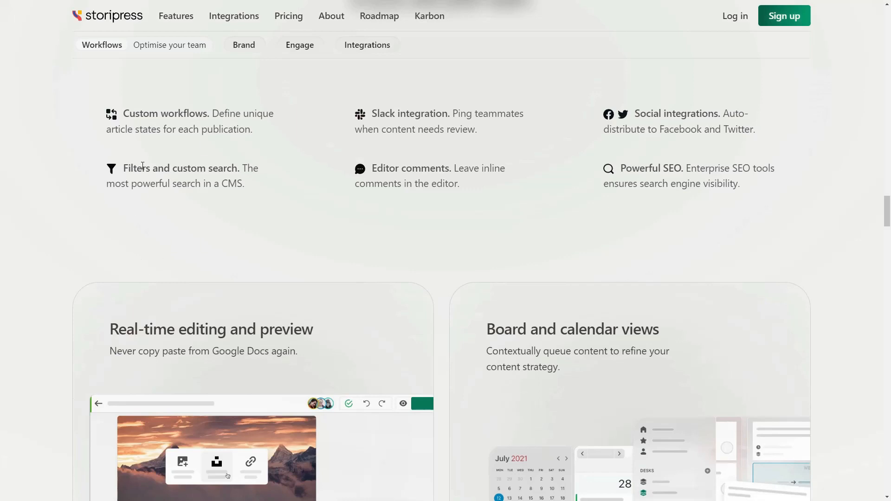
{"action": "scroll", "coordinate": [173, 233], "scroll_direction": "down", "scroll_amount": 7}
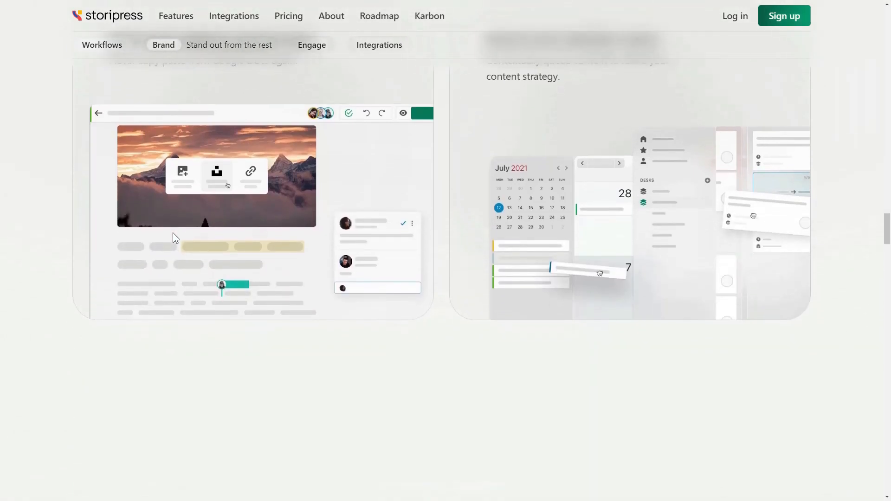
{"action": "scroll", "coordinate": [175, 232], "scroll_direction": "up", "scroll_amount": 2}
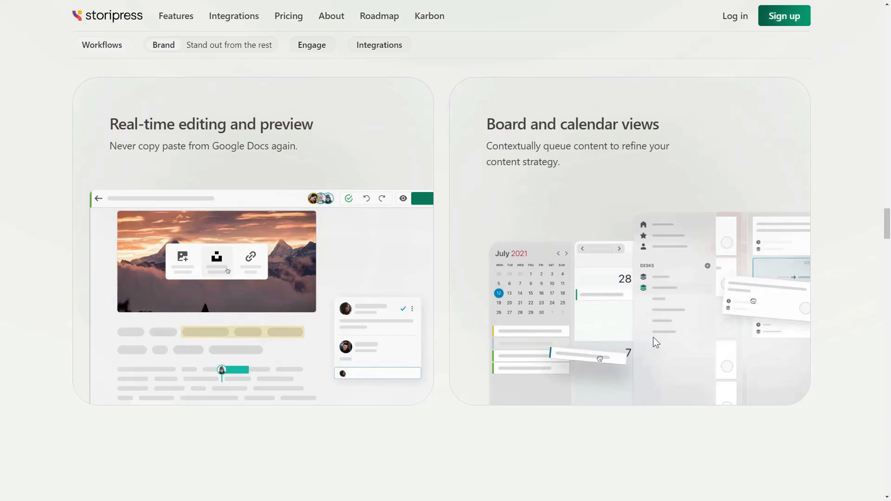
- Examine the home page's Brand, Engage and Integrations sections, covering the site builder, newsletters, audience insights and supported integrations
{"action": "scroll", "coordinate": [653, 337], "scroll_direction": "down", "scroll_amount": 5}
{"action": "scroll", "coordinate": [653, 342], "scroll_direction": "down", "scroll_amount": 5}
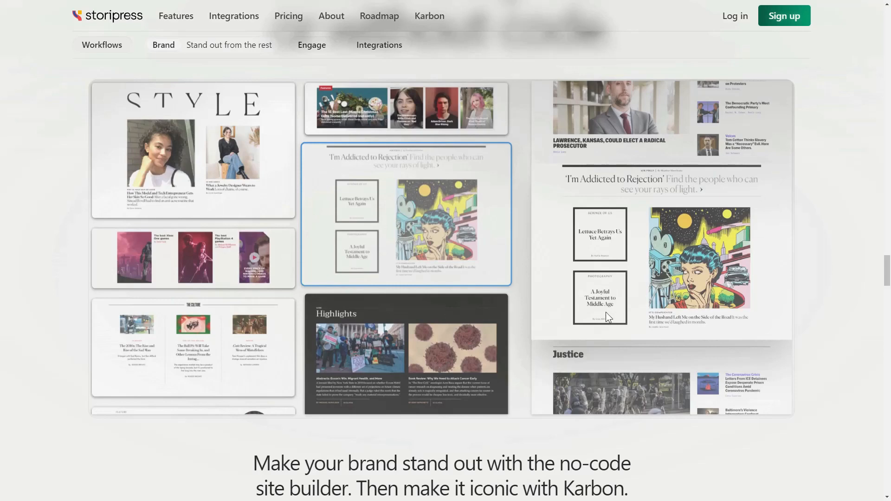
{"action": "scroll", "coordinate": [608, 302], "scroll_direction": "down", "scroll_amount": 8}
{"action": "scroll", "coordinate": [608, 301], "scroll_direction": "down", "scroll_amount": 3}
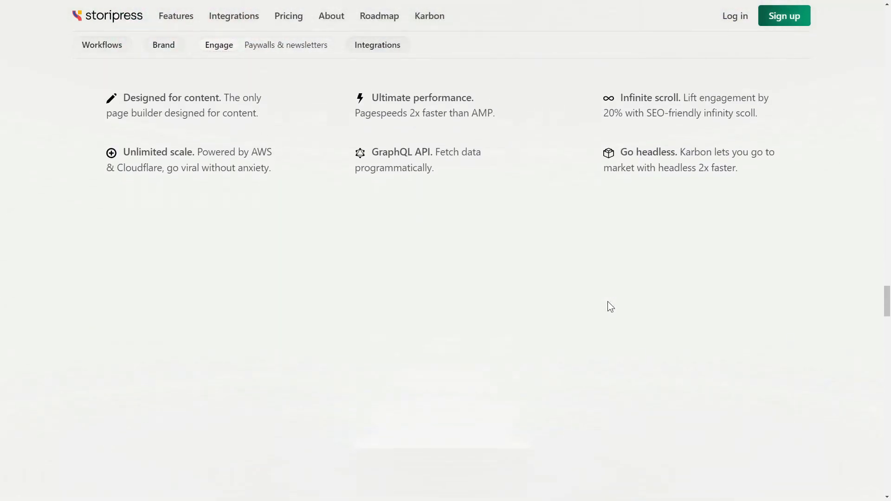
{"action": "scroll", "coordinate": [237, 205], "scroll_direction": "up", "scroll_amount": 1}
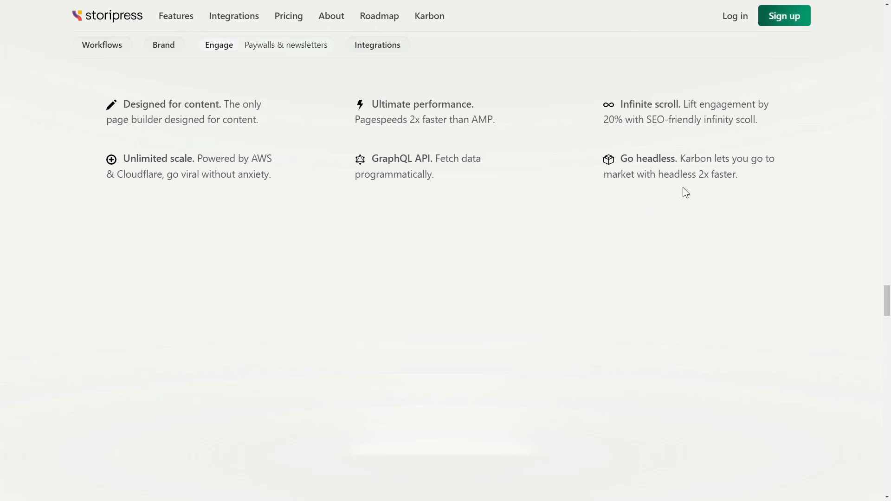
{"action": "scroll", "coordinate": [685, 239], "scroll_direction": "down", "scroll_amount": 15}
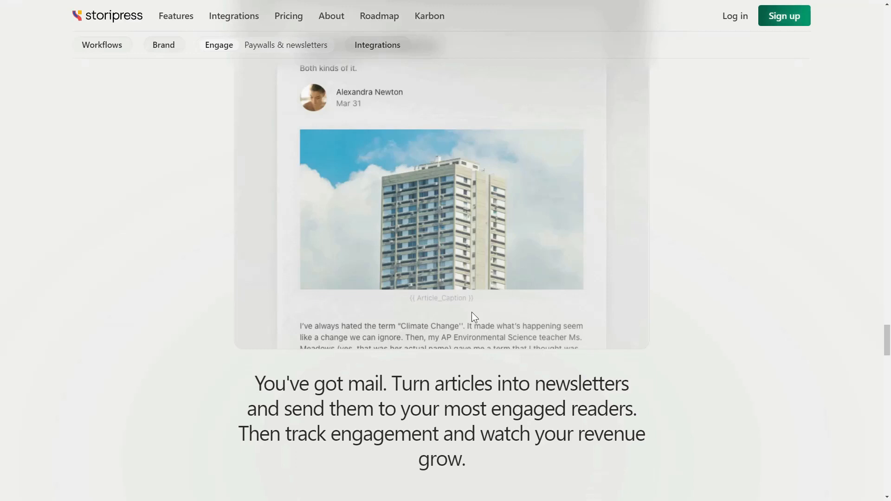
{"action": "scroll", "coordinate": [773, 359], "scroll_direction": "down", "scroll_amount": 7}
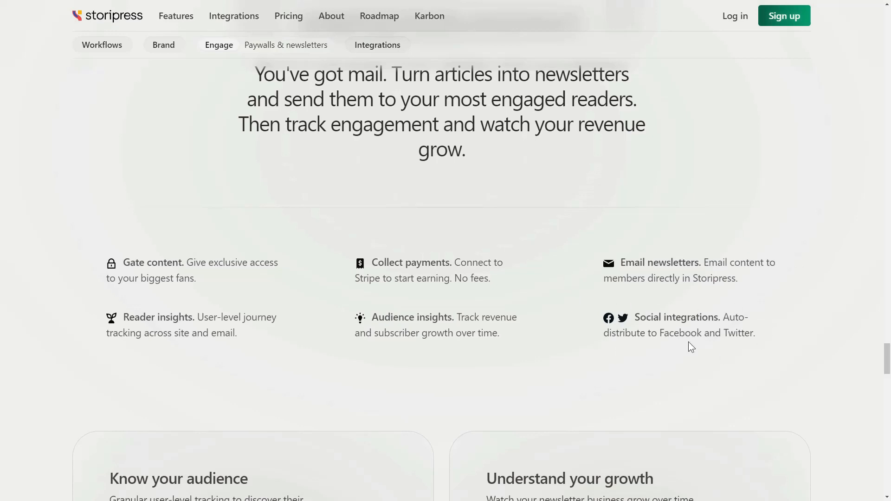
{"action": "scroll", "coordinate": [707, 343], "scroll_direction": "down", "scroll_amount": 5}
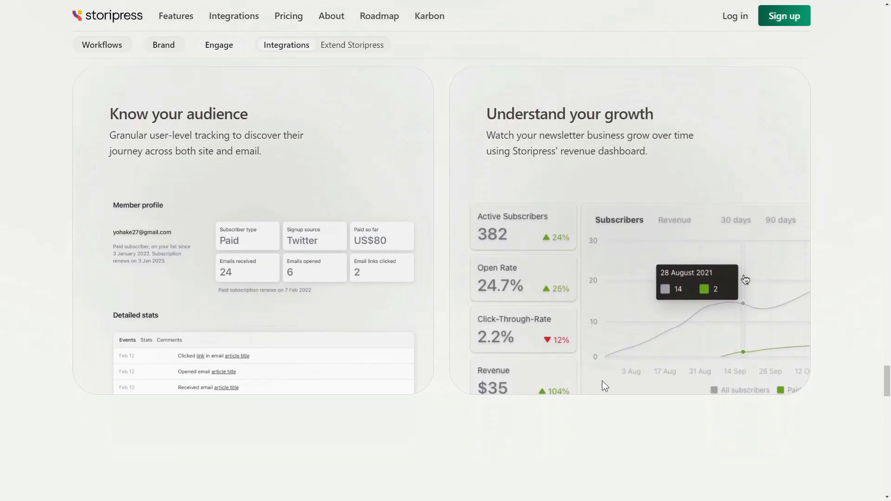
{"action": "scroll", "coordinate": [602, 381], "scroll_direction": "down", "scroll_amount": 3}
{"action": "scroll", "coordinate": [605, 386], "scroll_direction": "down", "scroll_amount": 10}
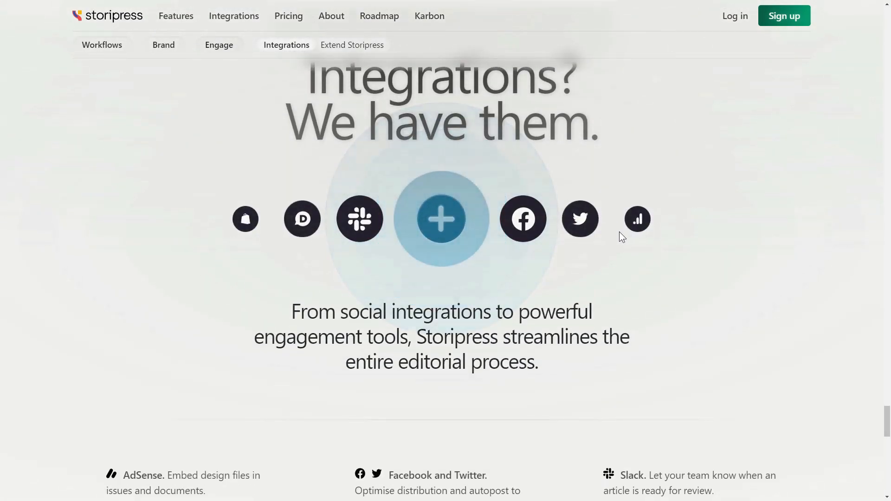
{"action": "scroll", "coordinate": [290, 313], "scroll_direction": "down", "scroll_amount": 5}
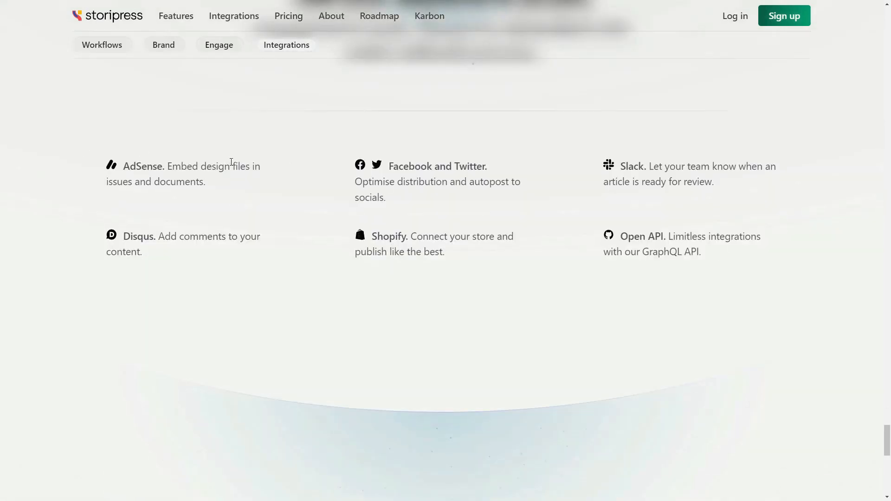
- Open the Features page and review its feature cards from Kanban Board through the Create section's Custom Blocks
{"action": "left_click", "coordinate": [177, 17]}
{"action": "scroll", "coordinate": [774, 189], "scroll_direction": "down", "scroll_amount": 10}
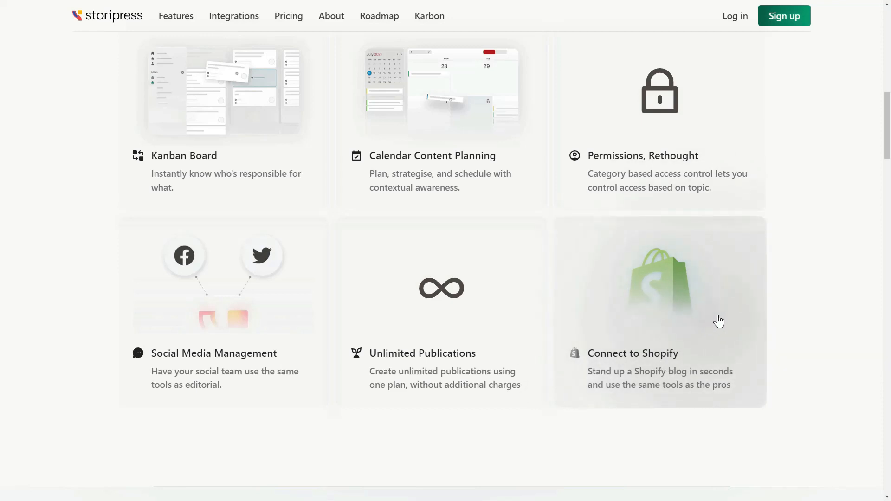
{"action": "scroll", "coordinate": [813, 328], "scroll_direction": "down", "scroll_amount": 5}
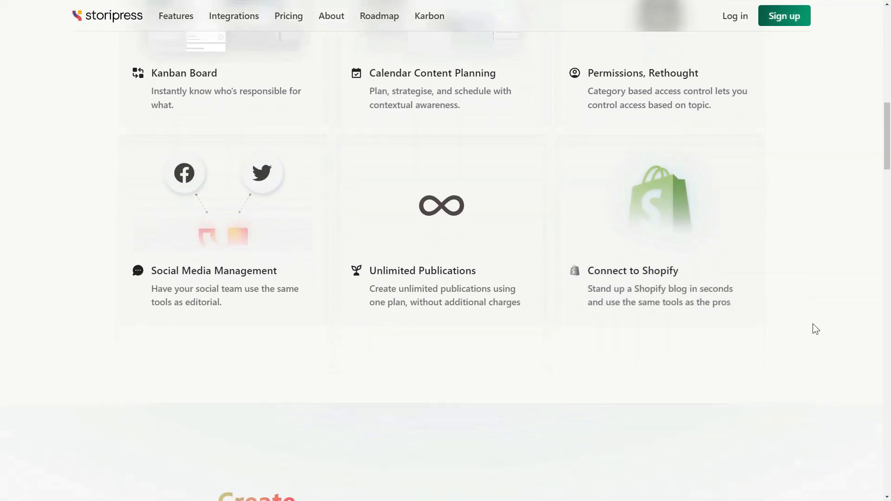
{"action": "scroll", "coordinate": [812, 324], "scroll_direction": "down", "scroll_amount": 5}
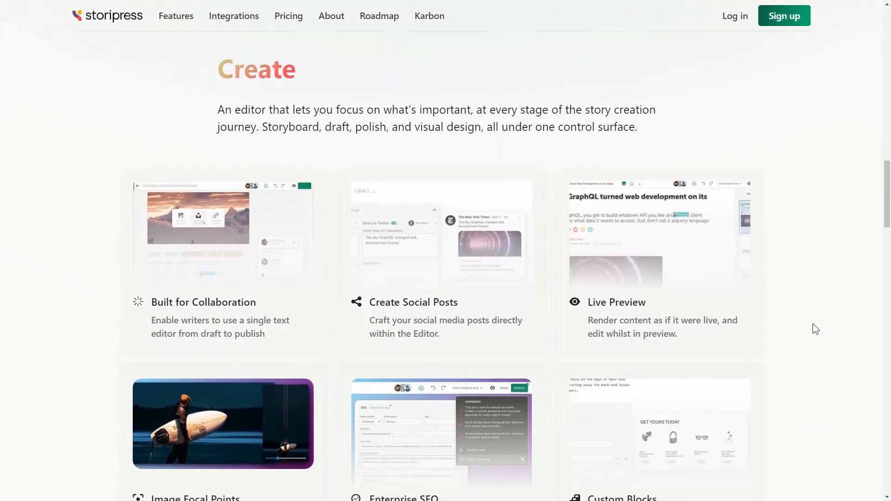
{"action": "scroll", "coordinate": [812, 324], "scroll_direction": "down", "scroll_amount": 2}
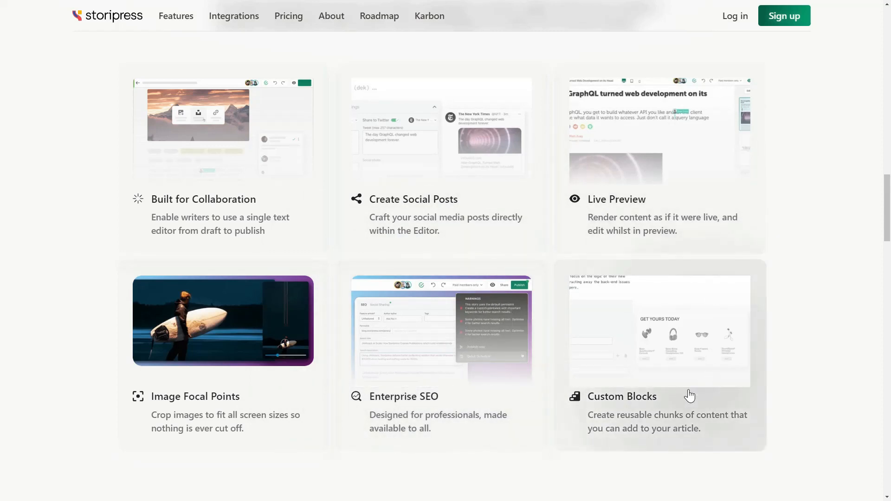
{"action": "scroll", "coordinate": [666, 387], "scroll_direction": "down", "scroll_amount": 2}
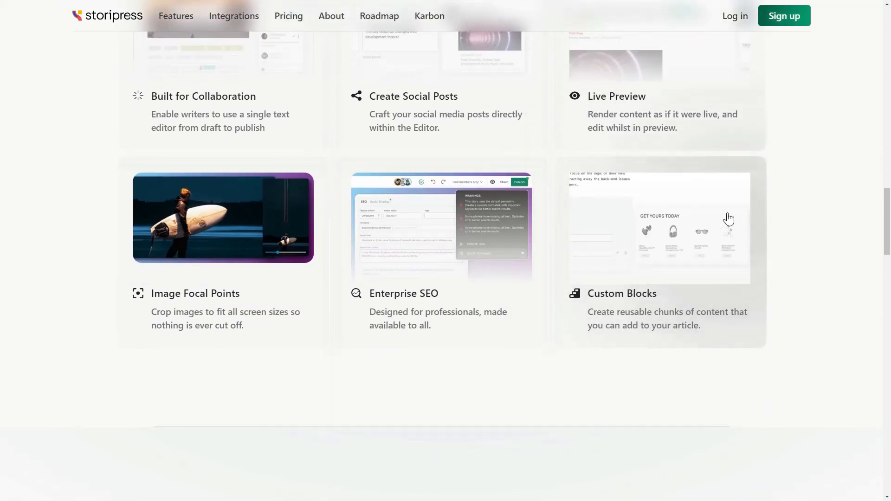
- Review the Brand and Engage & Monetise feature cards on the Features page
{"action": "scroll", "coordinate": [749, 270], "scroll_direction": "down", "scroll_amount": 8}
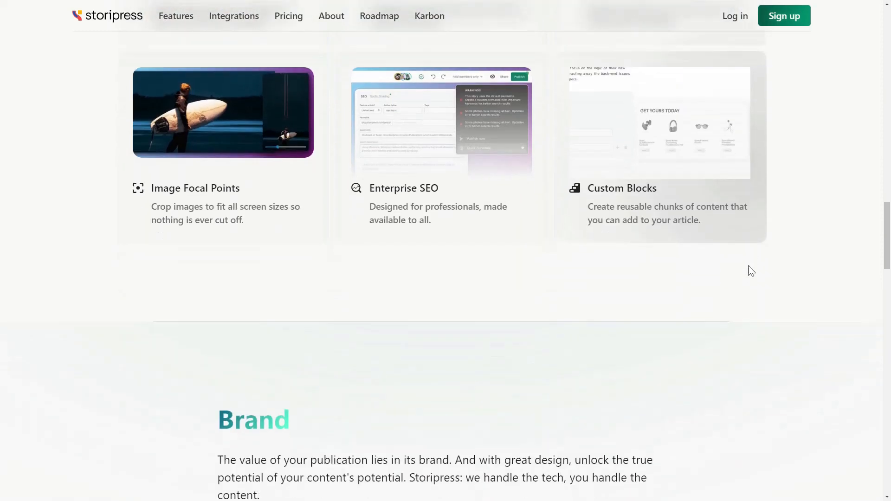
{"action": "scroll", "coordinate": [748, 271], "scroll_direction": "down", "scroll_amount": 2}
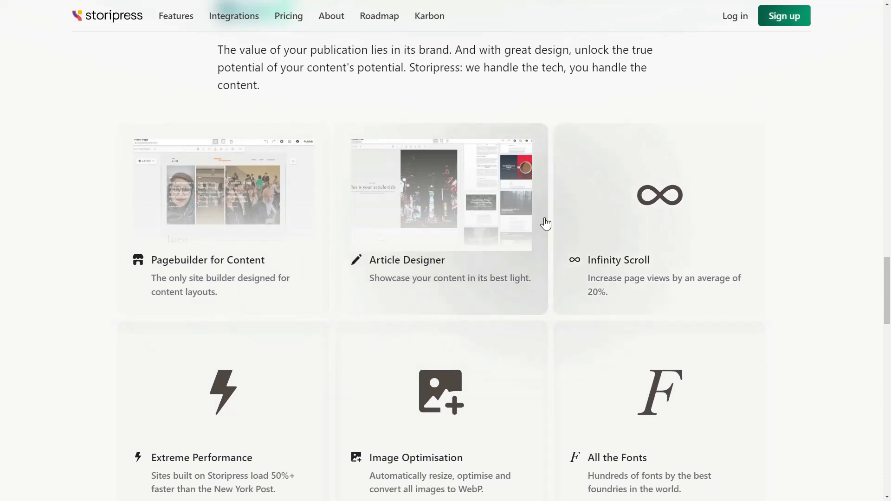
{"action": "scroll", "coordinate": [671, 299], "scroll_direction": "down", "scroll_amount": 4}
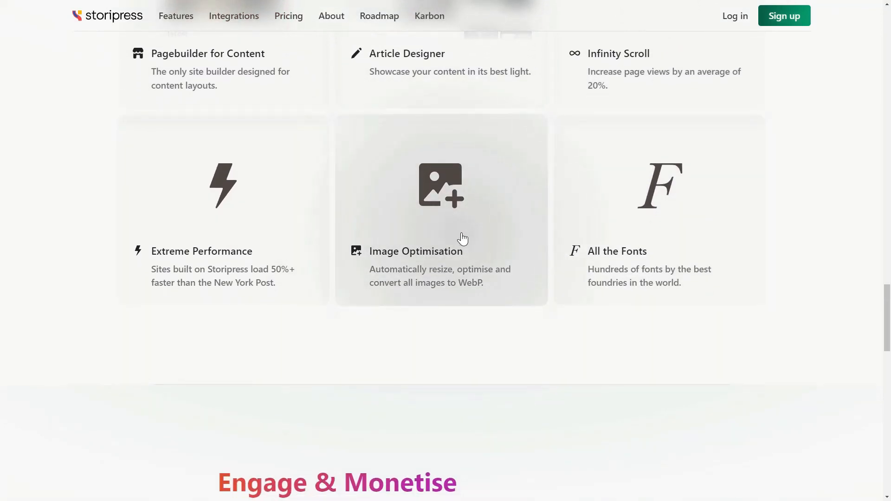
{"action": "scroll", "coordinate": [458, 236], "scroll_direction": "up", "scroll_amount": 4}
{"action": "scroll", "coordinate": [446, 278], "scroll_direction": "down", "scroll_amount": 2}
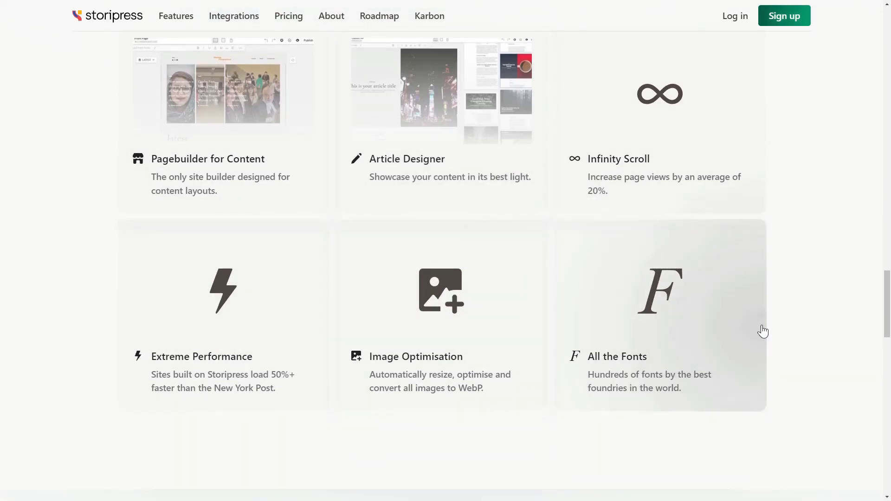
{"action": "scroll", "coordinate": [762, 331], "scroll_direction": "down", "scroll_amount": 10}
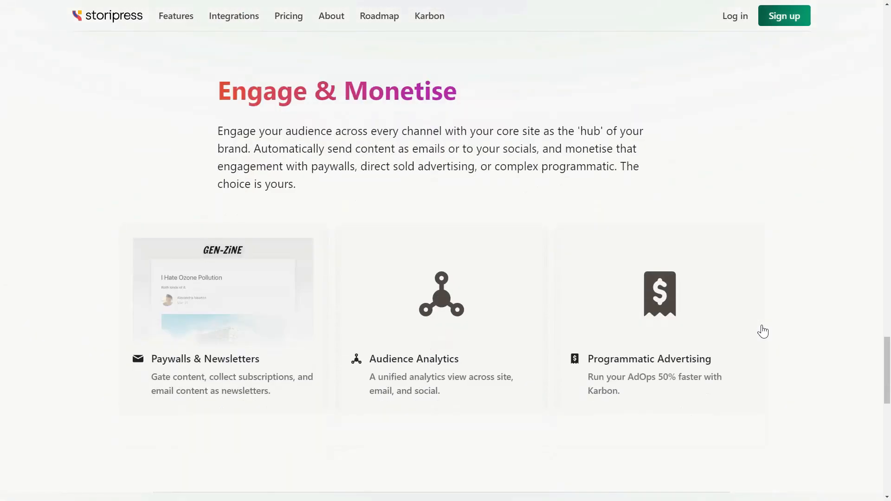
{"action": "scroll", "coordinate": [762, 332], "scroll_direction": "down", "scroll_amount": 1}
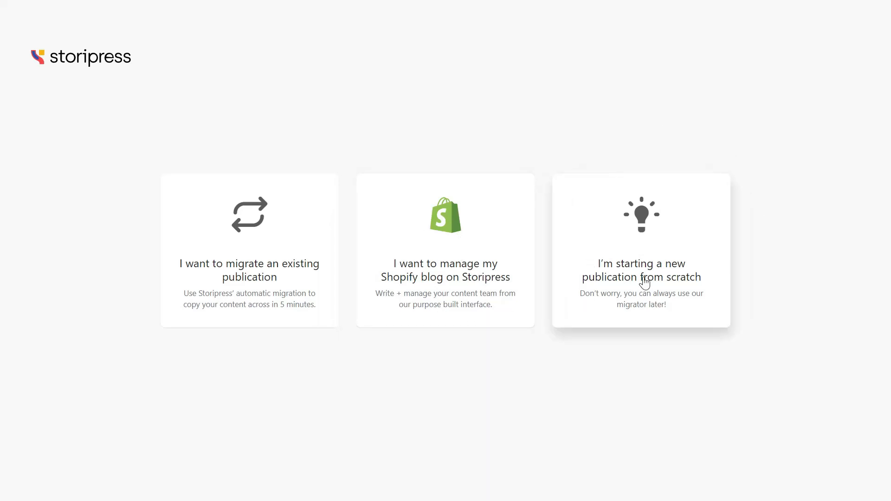
- Choose to start a new publication from scratch and advance the welcome tour through its desk introduction to the Desk Settings stage
{"action": "left_click", "coordinate": [674, 205]}
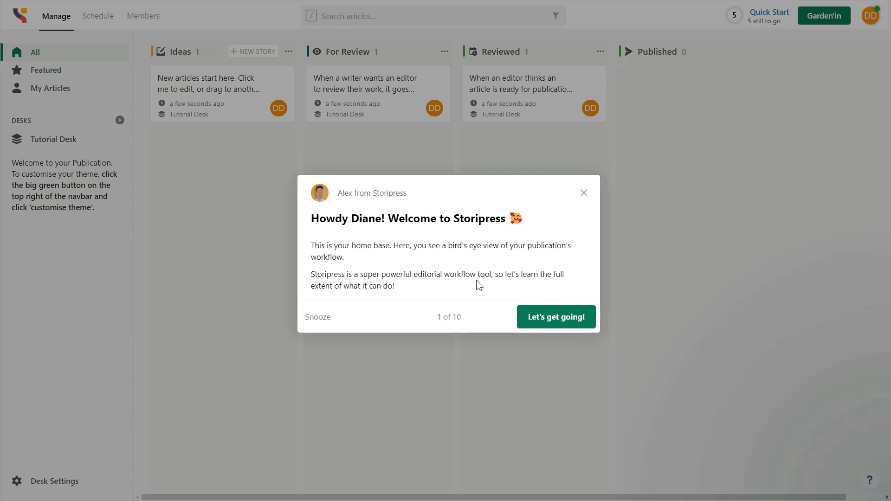
{"action": "left_click", "coordinate": [567, 313]}
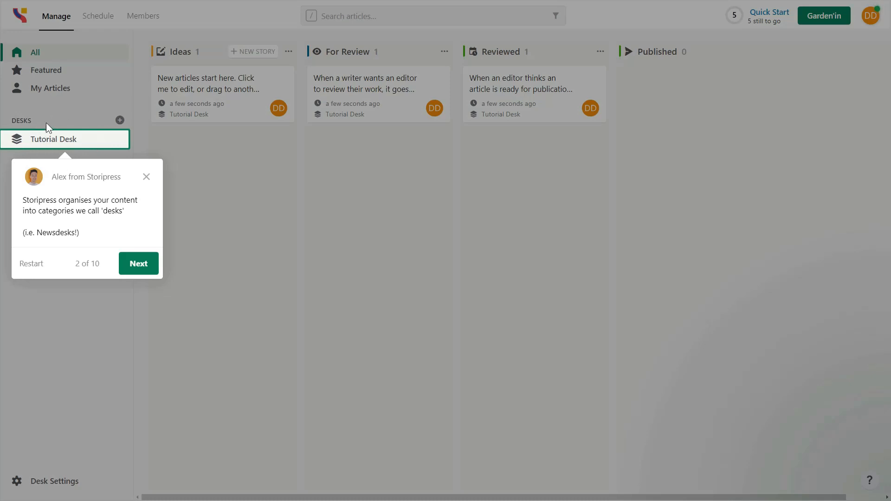
{"action": "left_click", "coordinate": [141, 261]}
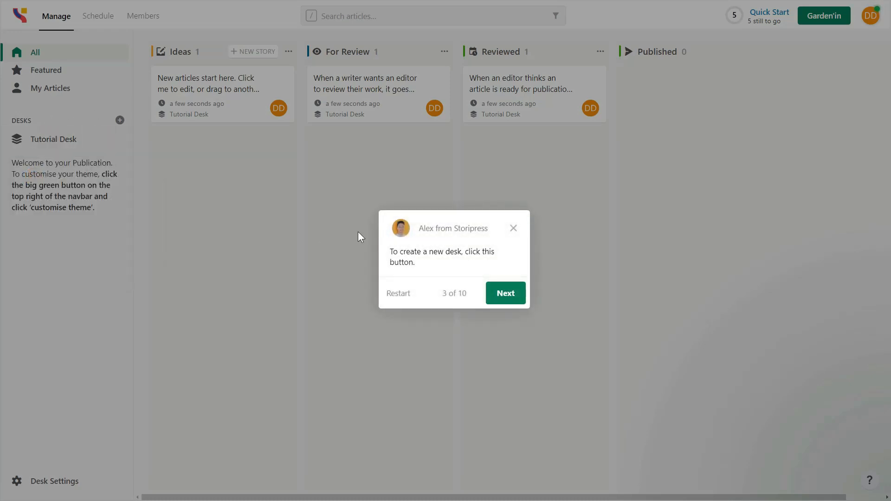
{"action": "left_click", "coordinate": [515, 299]}
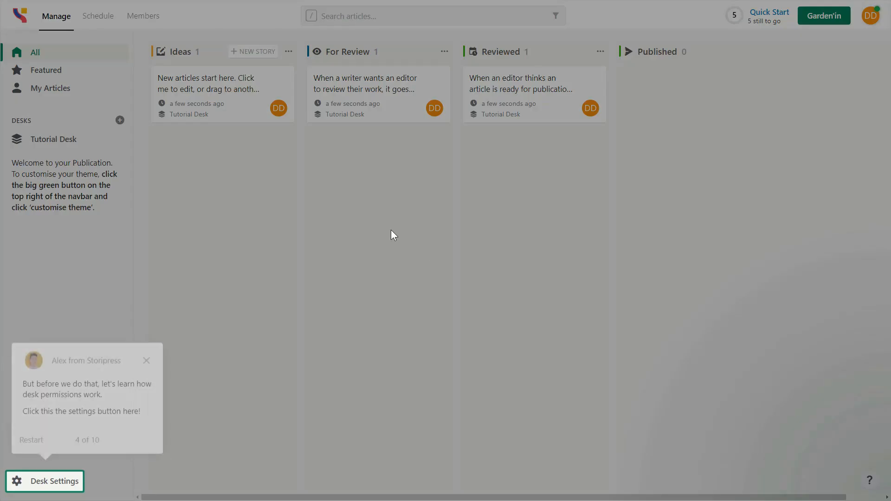
- Open the Tutorial Desk's settings, advance through the tour's notes on desk access and deletion, and close the settings
{"action": "left_click", "coordinate": [38, 484]}
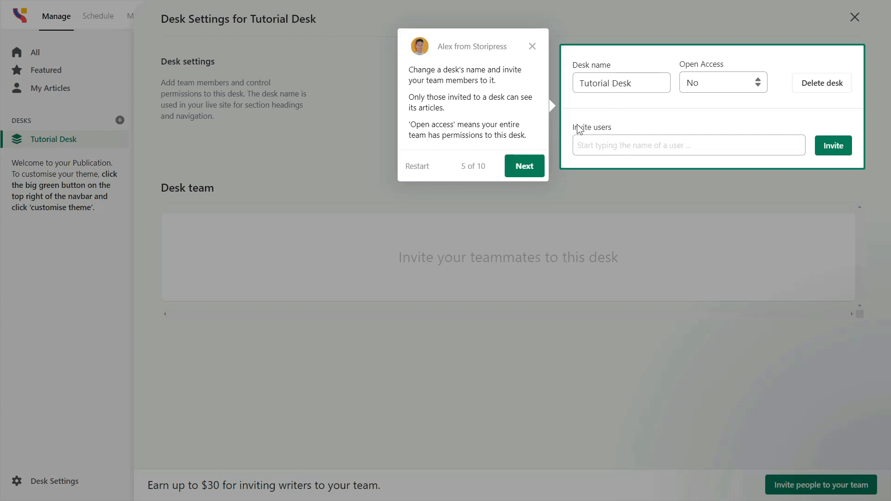
{"action": "left_click", "coordinate": [711, 86]}
{"action": "left_click", "coordinate": [527, 169]}
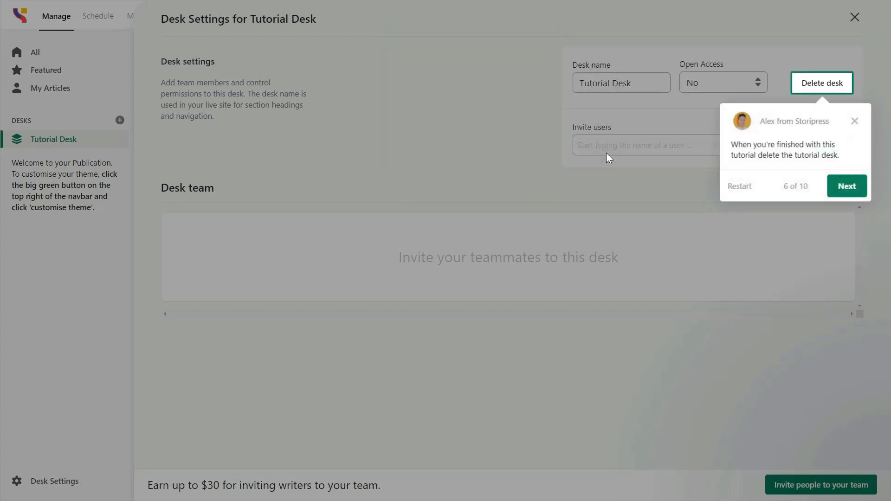
{"action": "left_click", "coordinate": [846, 190]}
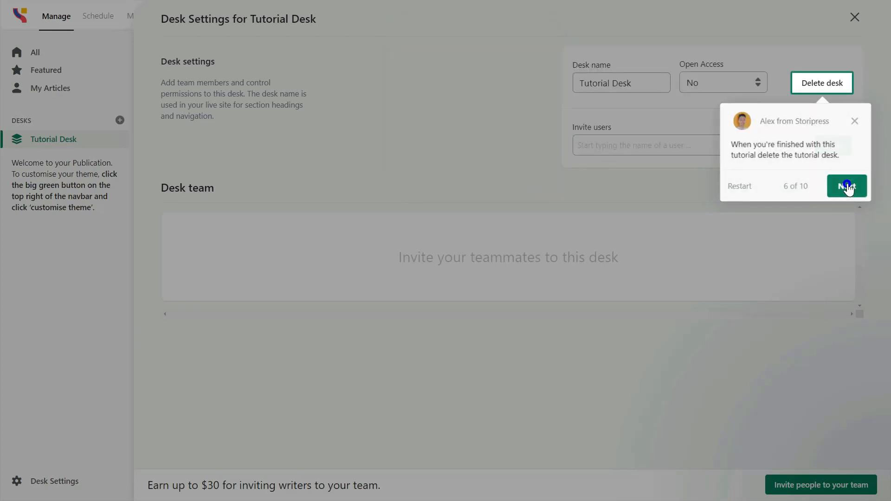
{"action": "left_click", "coordinate": [856, 18]}
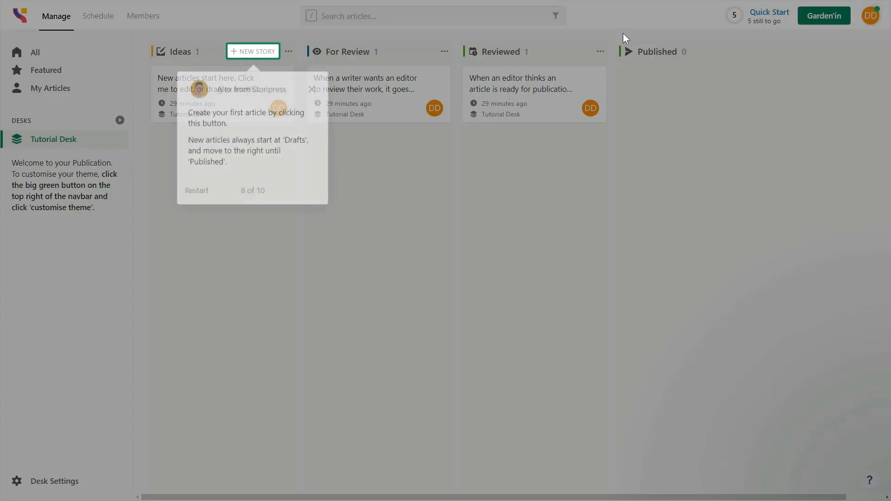
- Create a new story headlined "Comment apprendre à jardiner ?" in the Tutorial Desk, finish the tour and dismiss the welcome message
{"action": "left_click", "coordinate": [255, 52]}
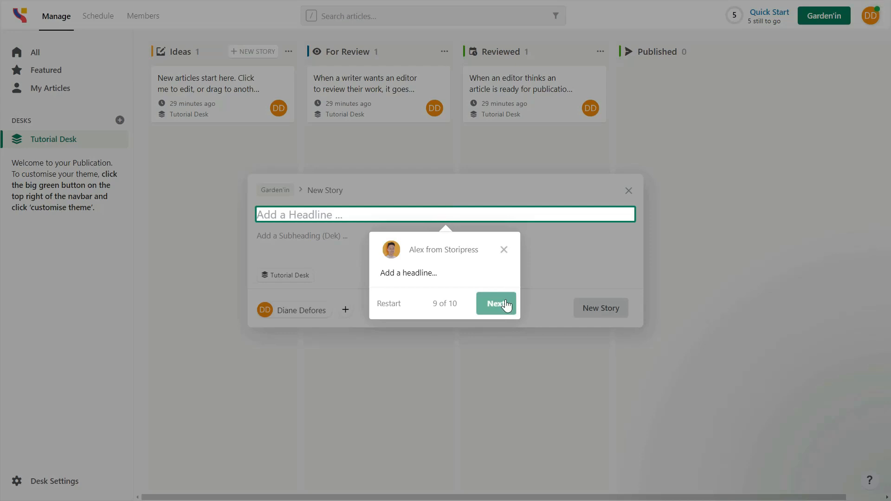
{"action": "type", "text": "comment apprendre à jard"}
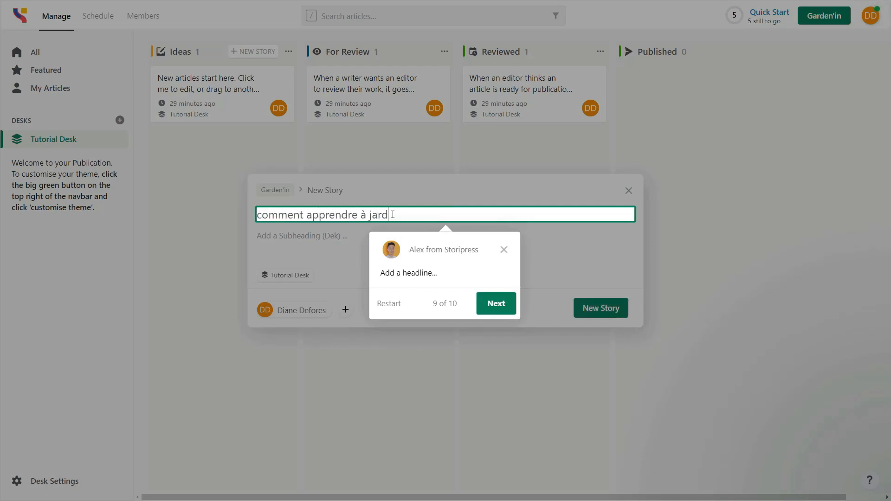
{"action": "type", "text": "iner ?"}
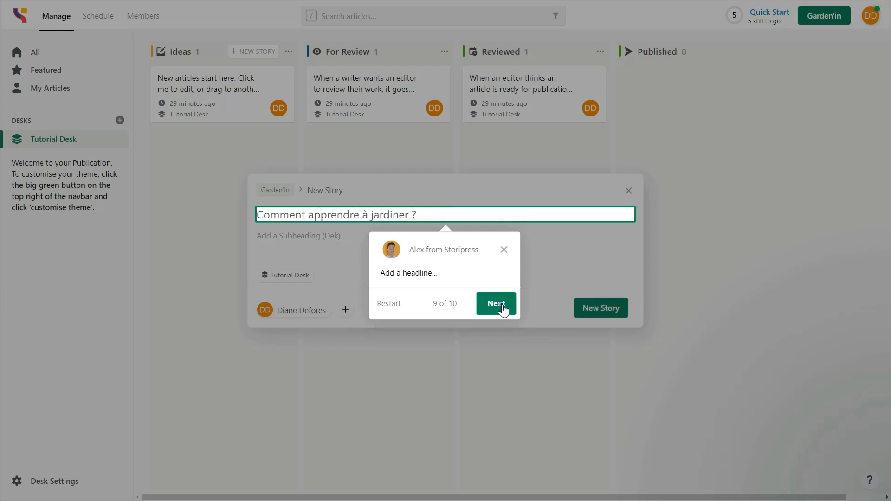
{"action": "left_click", "coordinate": [503, 308]}
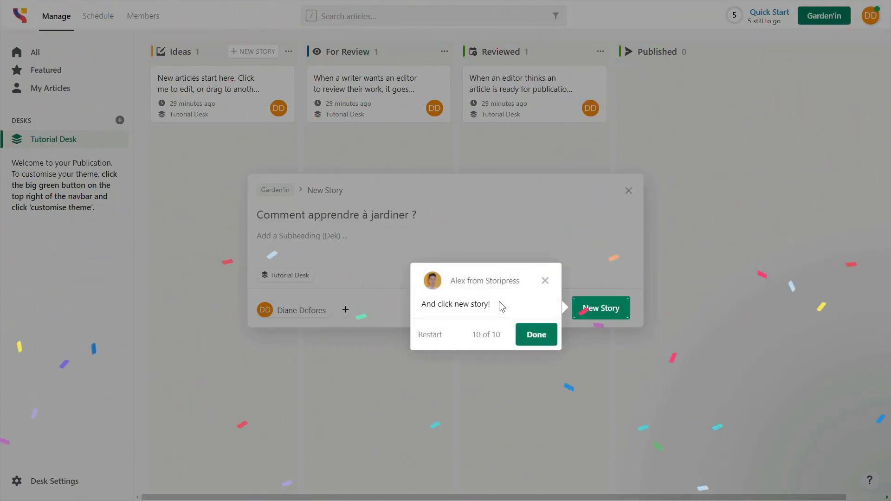
{"action": "left_click", "coordinate": [534, 335]}
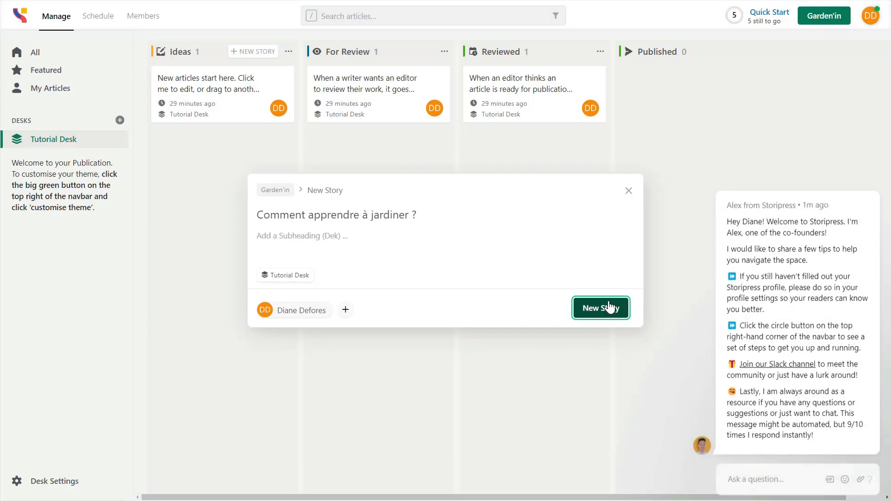
{"action": "left_click", "coordinate": [609, 308]}
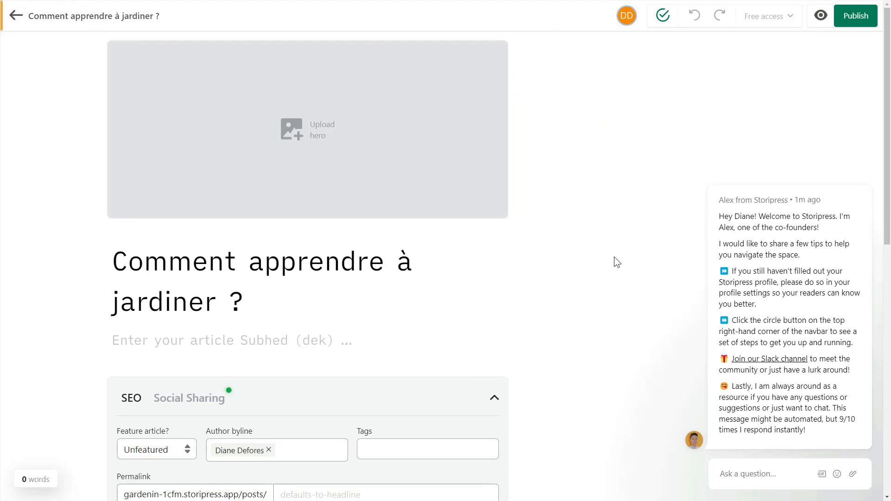
{"action": "mouse_move", "coordinate": [844, 281]}
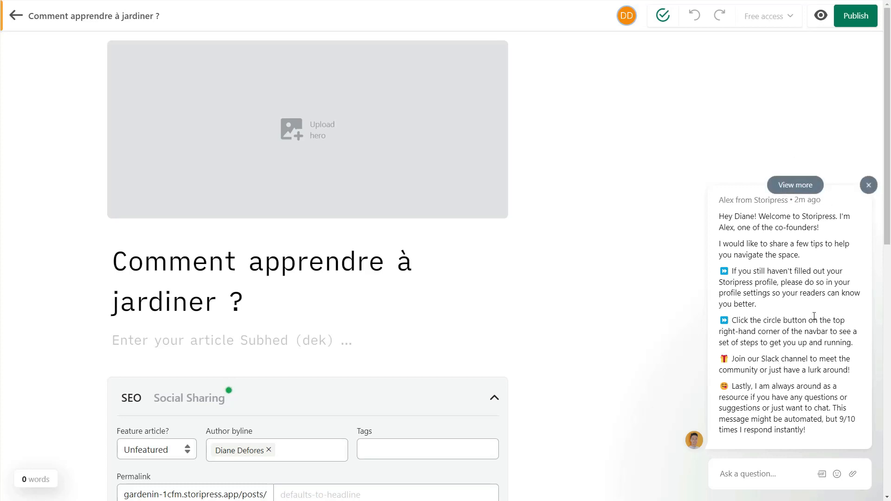
{"action": "left_click", "coordinate": [868, 185]}
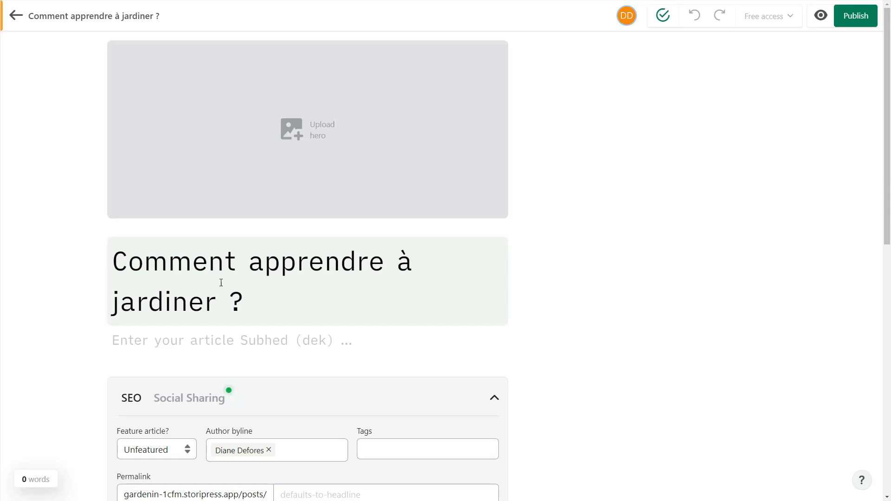
- Search Unsplash for "garden" and choose the photo of green garden arches under a blue sky as the article's hero image
{"action": "mouse_move", "coordinate": [295, 145]}
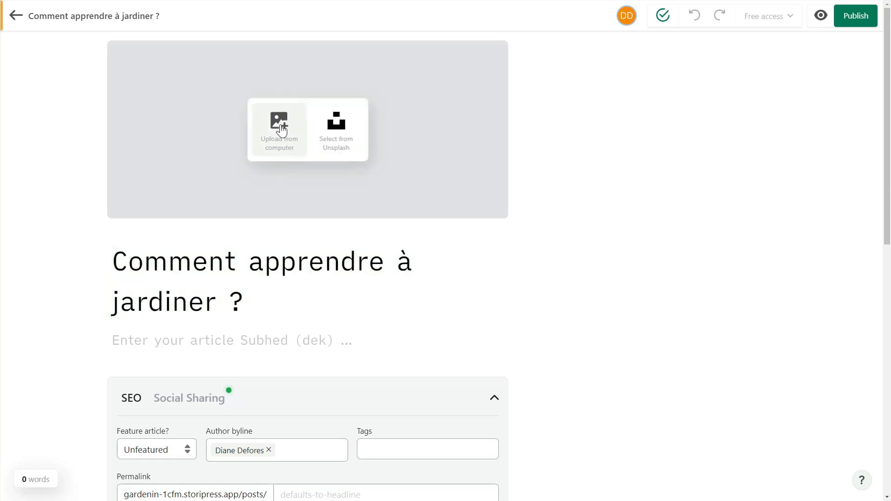
{"action": "left_click", "coordinate": [338, 146]}
{"action": "type", "text": "g"}
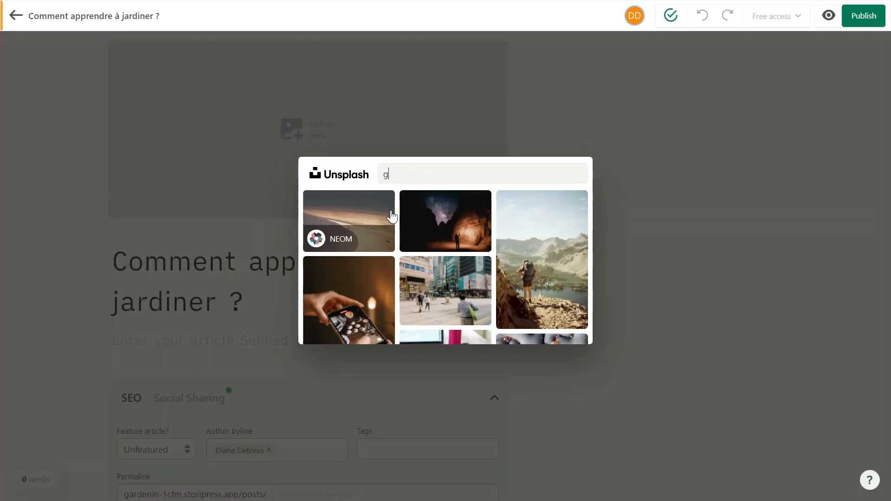
{"action": "type", "text": "arden"}
{"action": "left_click", "coordinate": [357, 287]}
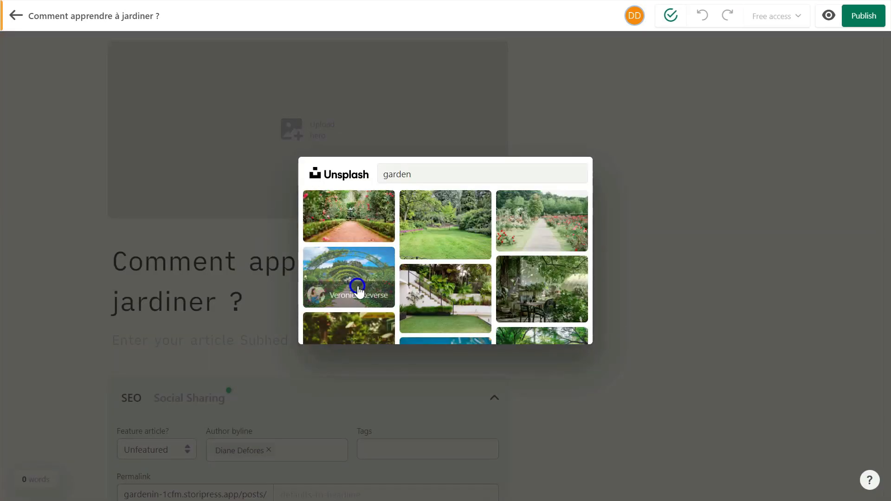
{"action": "scroll", "coordinate": [370, 265], "scroll_direction": "down", "scroll_amount": 2}
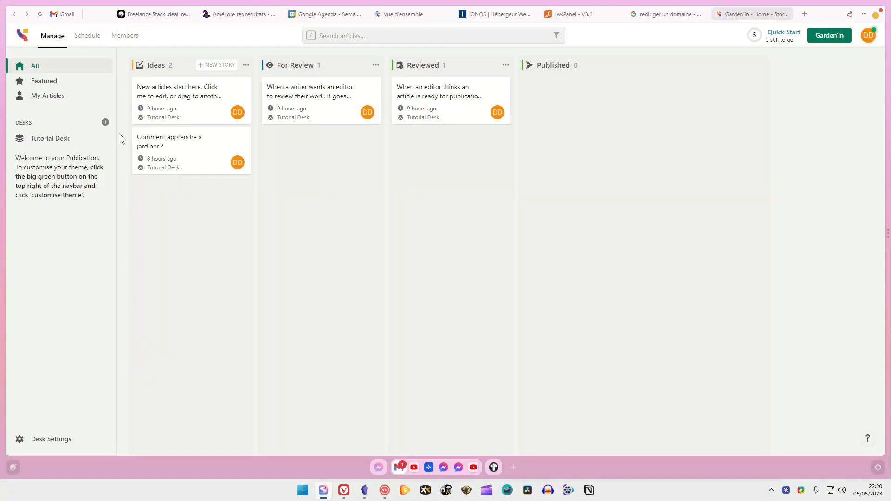
- Create a new desk named "jardin"
{"action": "left_click", "coordinate": [105, 122]}
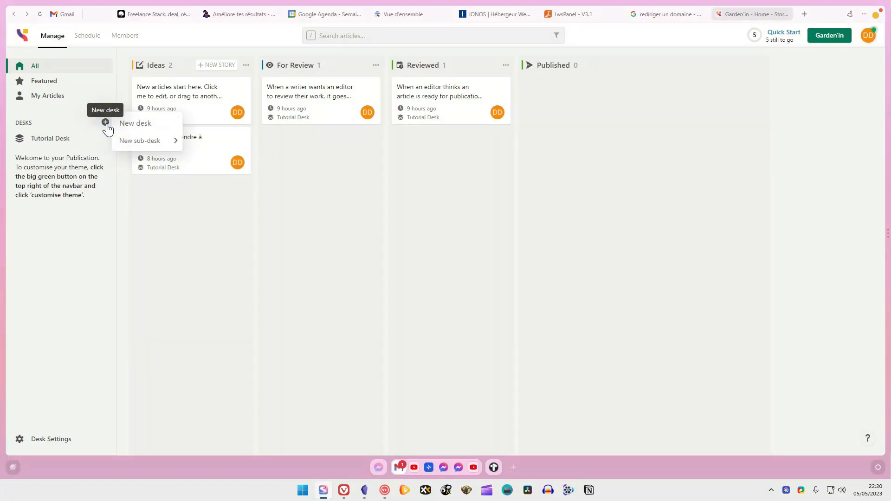
{"action": "left_click", "coordinate": [134, 125]}
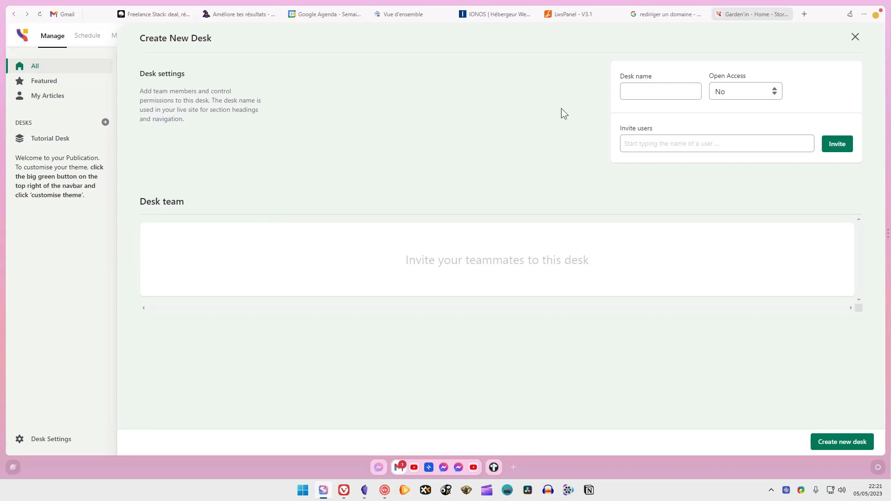
{"action": "left_click", "coordinate": [680, 93]}
{"action": "type", "text": "jardin"}
{"action": "left_click", "coordinate": [848, 437]}
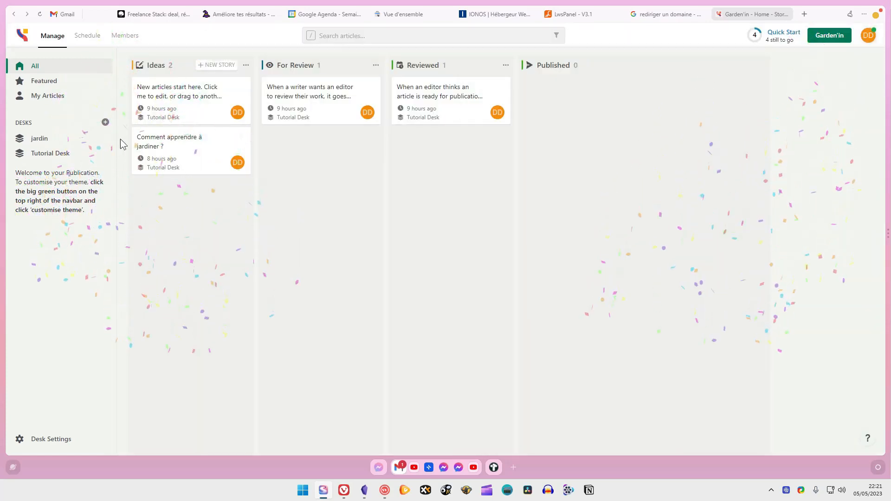
- Create a sub-desk named "debutant" inside the jardin desk
{"action": "left_click", "coordinate": [105, 122]}
{"action": "mouse_move", "coordinate": [150, 150]}
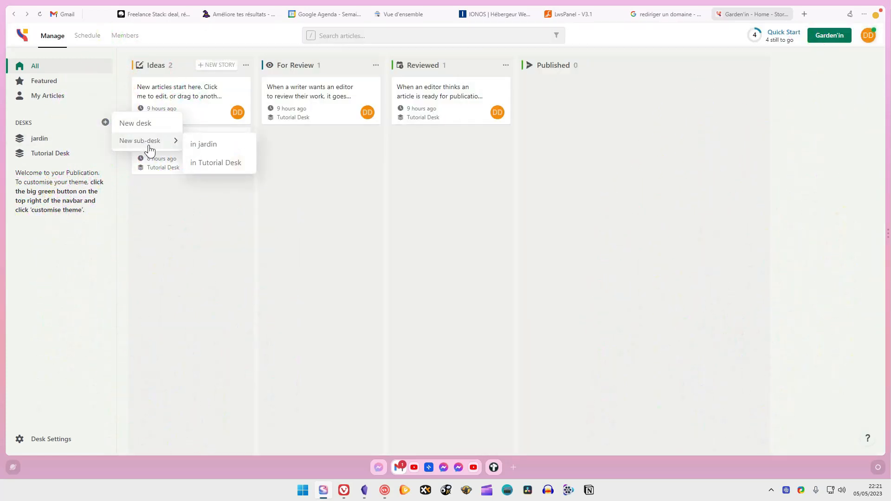
{"action": "left_click", "coordinate": [231, 145]}
{"action": "left_click", "coordinate": [631, 97]}
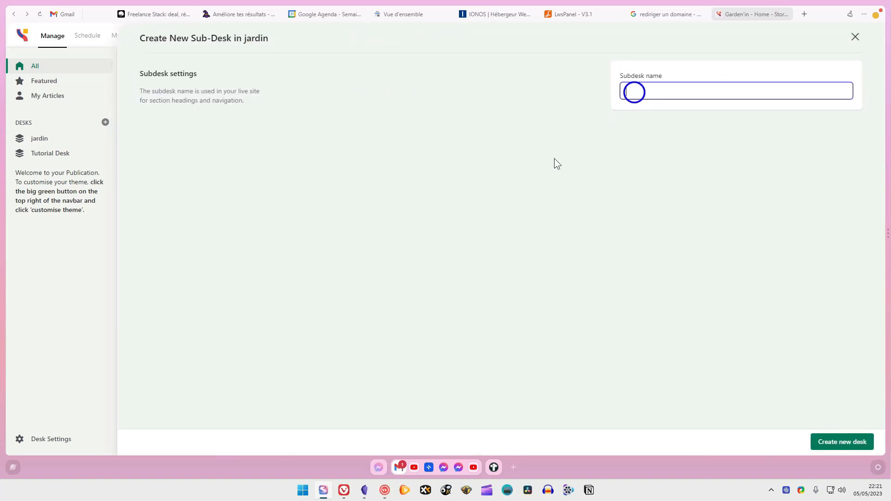
{"action": "type", "text": "debutant"}
{"action": "left_click", "coordinate": [856, 442]}
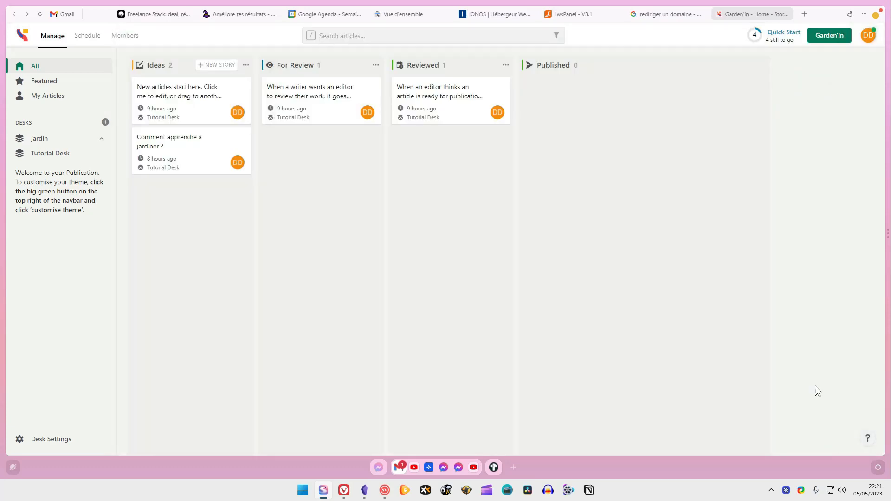
- Open the jardin desk and create a new story with the headline "v"
{"action": "left_click", "coordinate": [72, 137]}
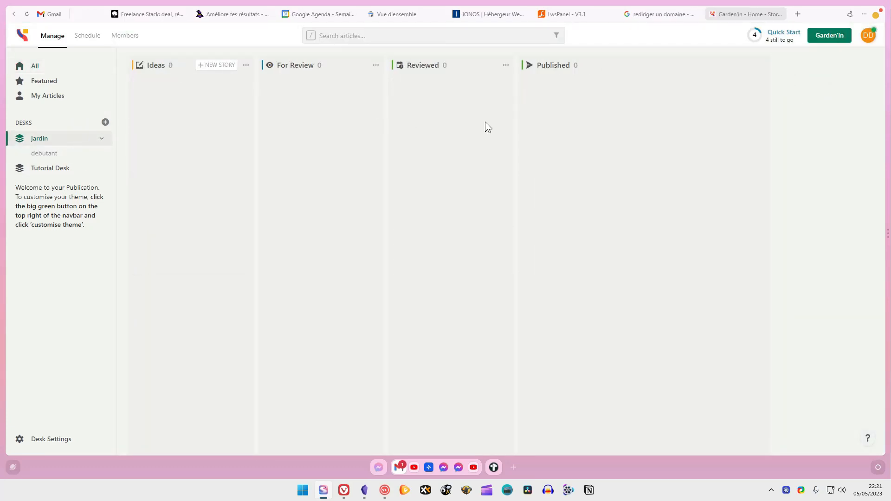
{"action": "left_click", "coordinate": [218, 66]}
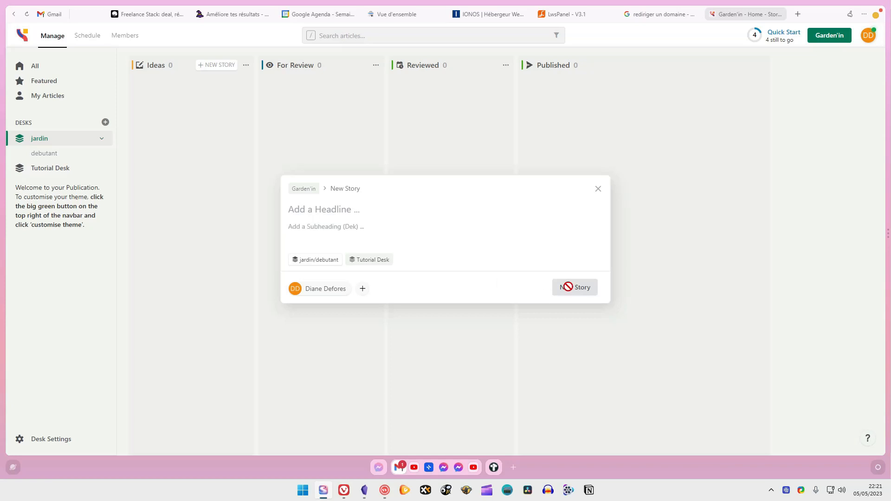
{"action": "left_click", "coordinate": [308, 208]}
{"action": "type", "text": "v"}
{"action": "left_click", "coordinate": [575, 288]}
- Paste the clipboard history entry beginning "Comment travailler la terre sans retourner ?" into the article body
{"action": "key", "text": "super+v"}
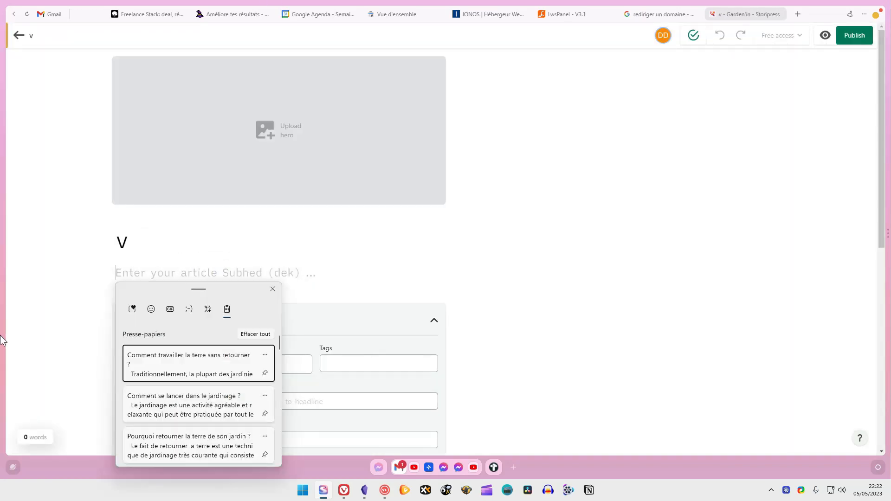
{"action": "left_click", "coordinate": [186, 365]}
{"action": "key", "text": "Return"}
{"action": "key", "text": "super+v"}
{"action": "left_click", "coordinate": [198, 235]}
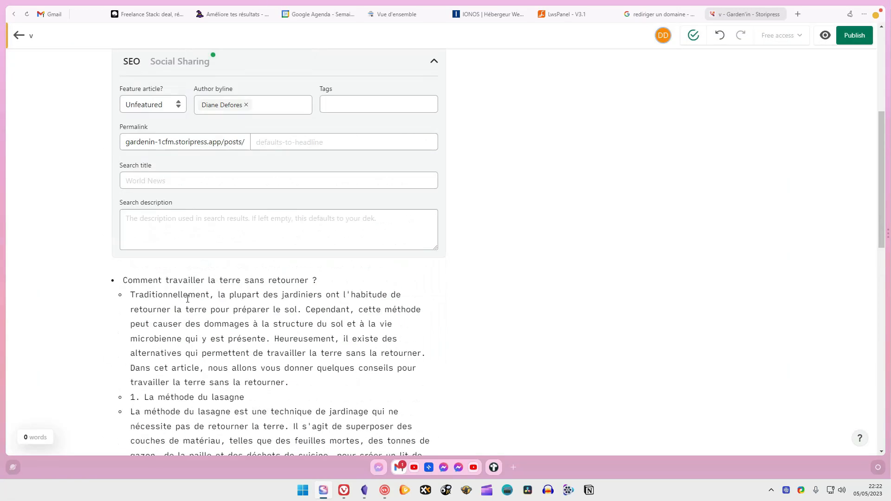
- Convert the article's bulleted body content to plain Text paragraphs and deselect it
{"action": "left_click_drag", "start_coordinate": [175, 338], "coordinate": [238, 173]}
{"action": "scroll", "coordinate": [238, 173], "scroll_direction": "down", "scroll_amount": 5}
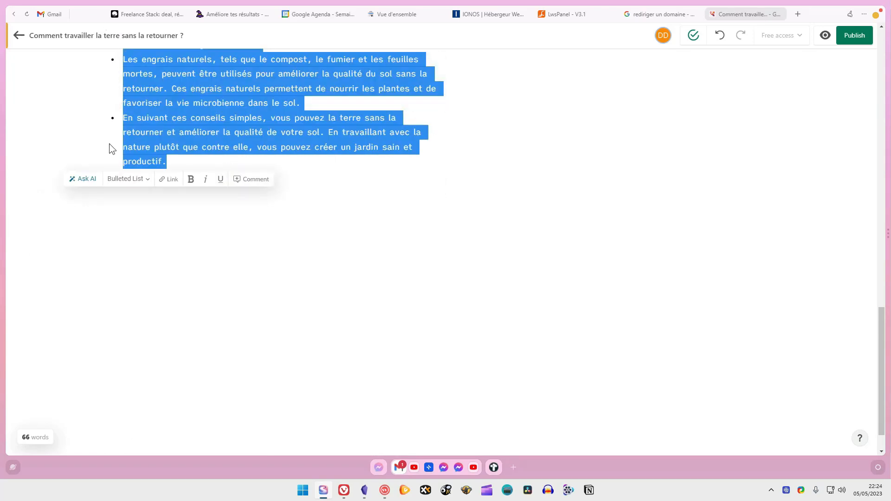
{"action": "left_click", "coordinate": [144, 181]}
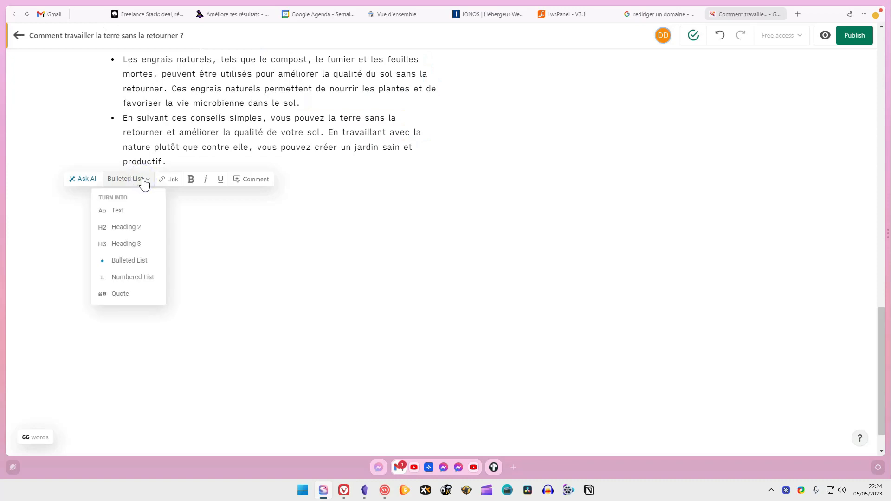
{"action": "left_click", "coordinate": [140, 211]}
{"action": "scroll", "coordinate": [213, 260], "scroll_direction": "up", "scroll_amount": 10}
{"action": "scroll", "coordinate": [212, 260], "scroll_direction": "down", "scroll_amount": 15}
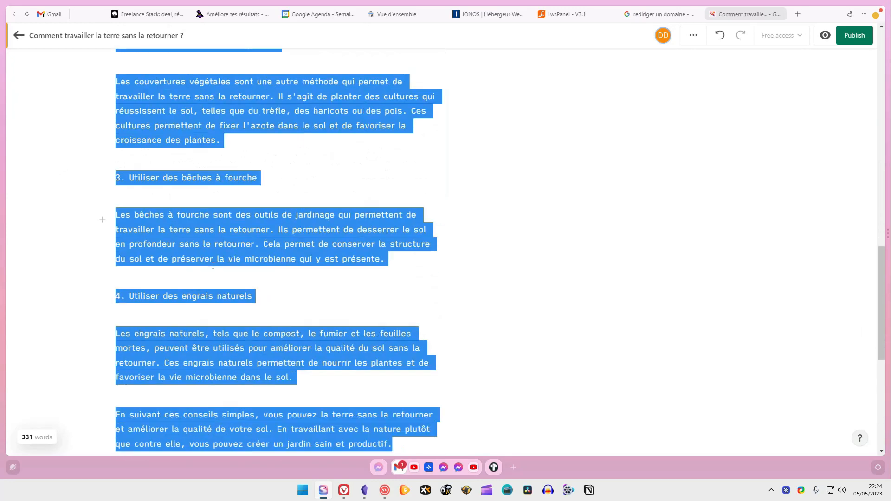
{"action": "left_click", "coordinate": [273, 154]}
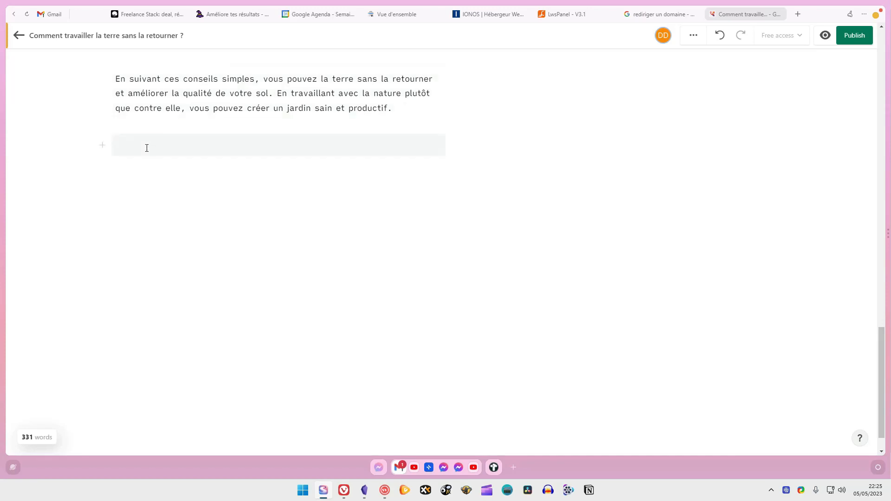
- Add a Bookmark block linking to google.com below the article's last paragraph
{"action": "left_click", "coordinate": [102, 145]}
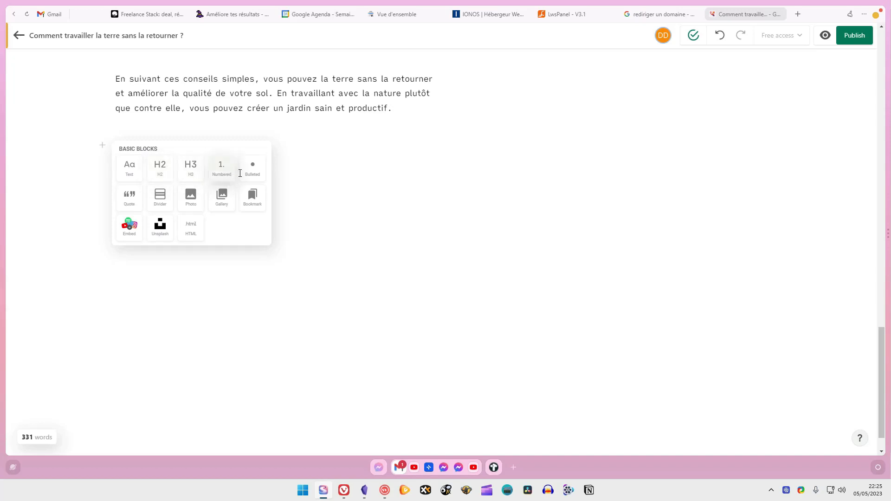
{"action": "left_click", "coordinate": [253, 197]}
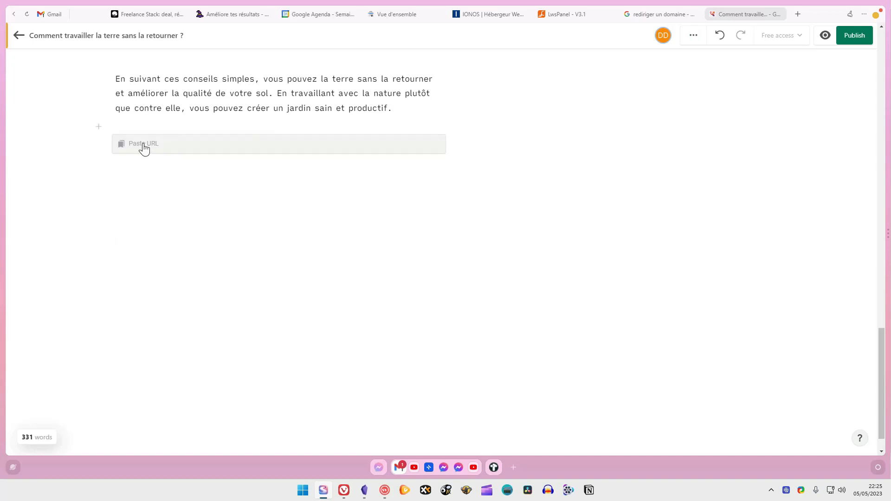
{"action": "left_click", "coordinate": [144, 147]}
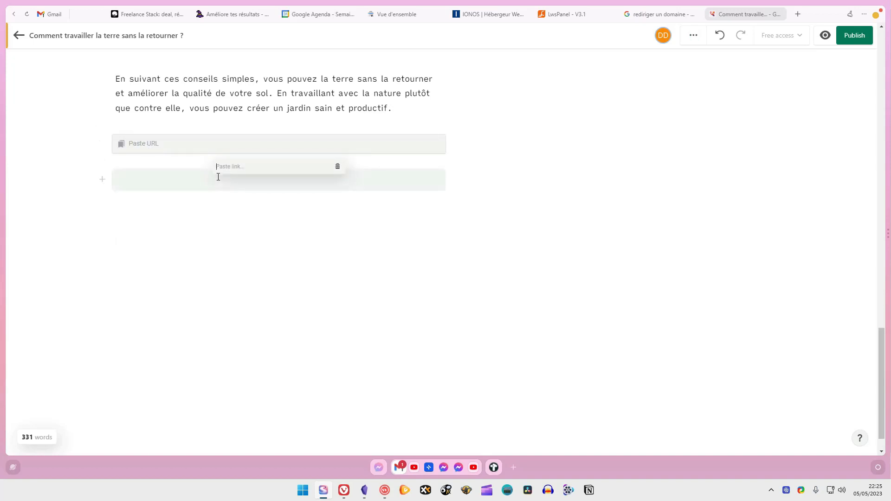
{"action": "type", "text": "google.com"}
{"action": "key", "text": "Return"}
- Insert the Unsplash photo of red poppies in a rocky desert below the Google bookmark and open the photo's options
{"action": "left_click", "coordinate": [102, 272]}
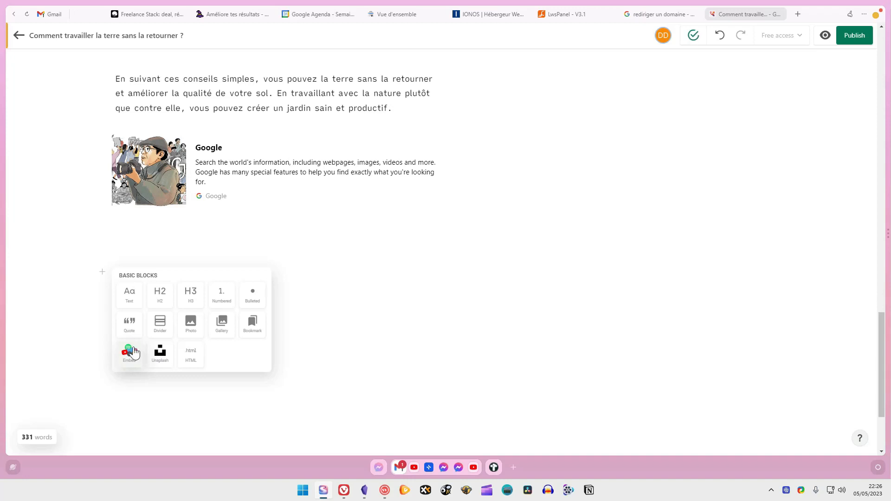
{"action": "left_click", "coordinate": [166, 356]}
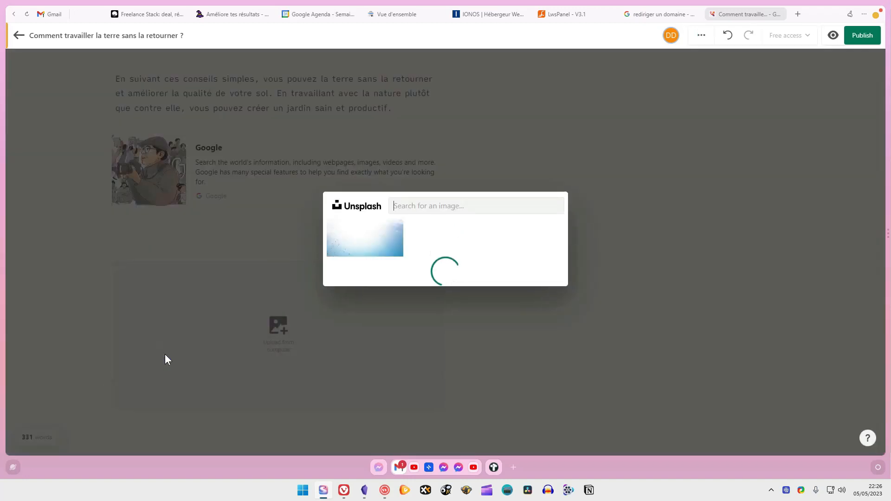
{"action": "scroll", "coordinate": [452, 267], "scroll_direction": "down", "scroll_amount": 5}
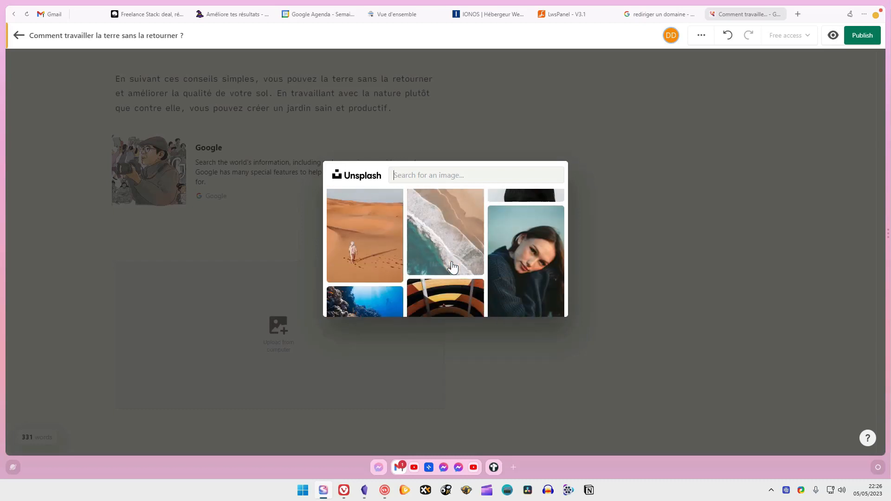
{"action": "scroll", "coordinate": [452, 268], "scroll_direction": "up", "scroll_amount": 2}
{"action": "scroll", "coordinate": [450, 267], "scroll_direction": "down", "scroll_amount": 5}
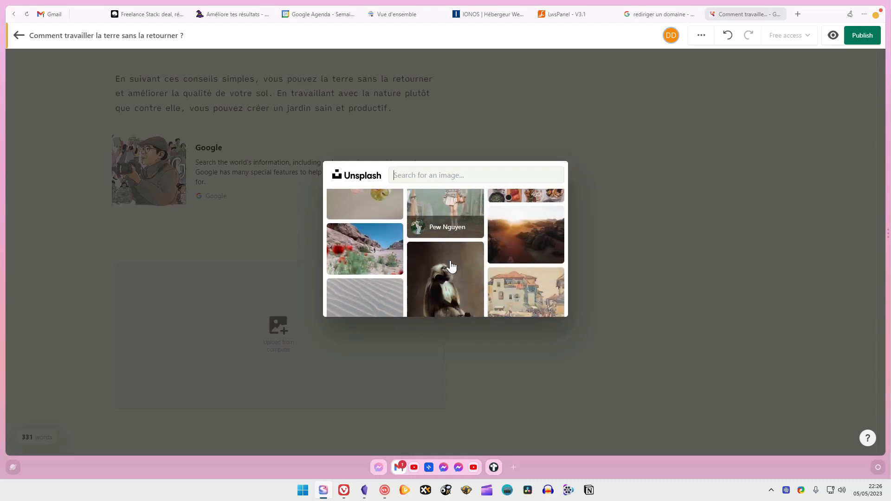
{"action": "left_click", "coordinate": [380, 253]}
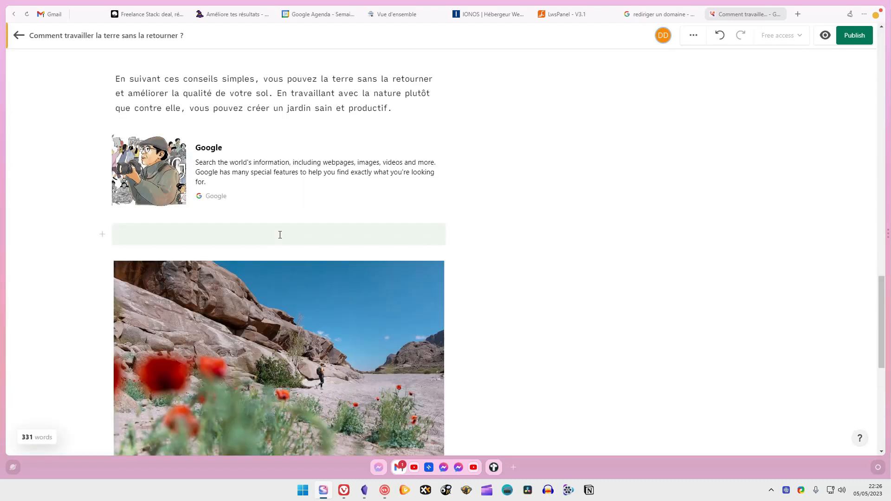
{"action": "left_click", "coordinate": [140, 274]}
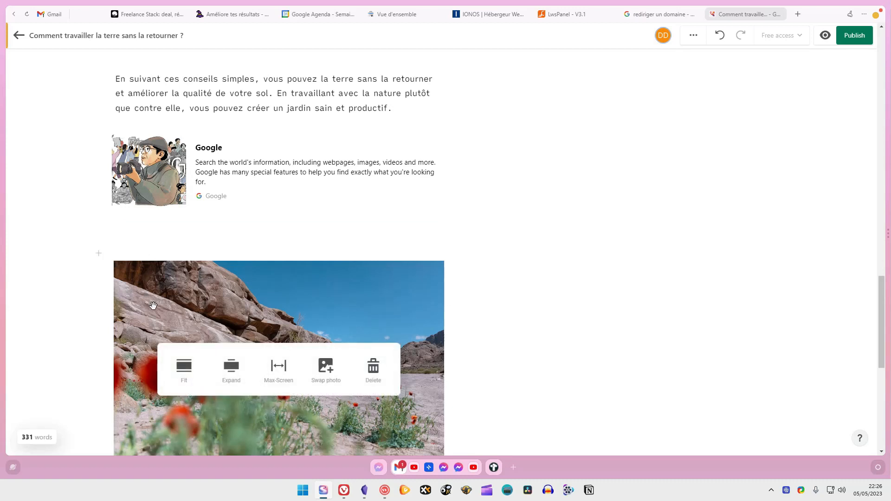
- Try the poppy photo at Max-Screen and Expand widths, and return it to Fit
{"action": "scroll", "coordinate": [153, 305], "scroll_direction": "down", "scroll_amount": 2}
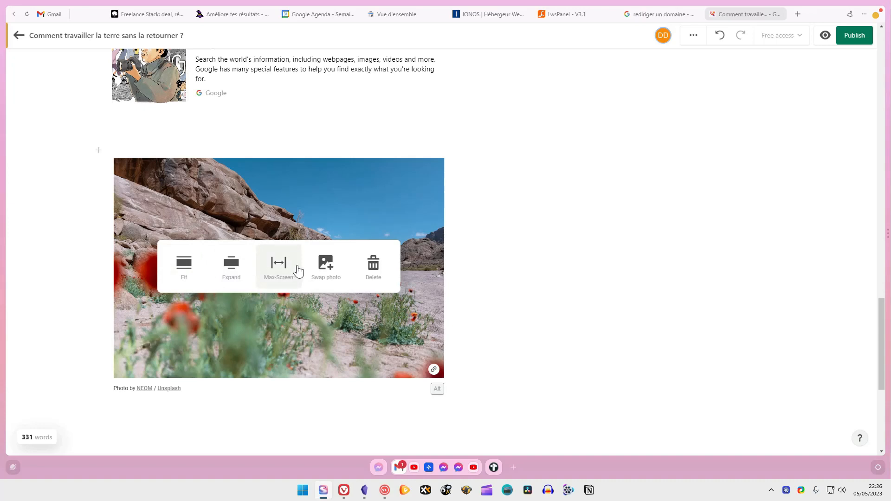
{"action": "left_click", "coordinate": [278, 267]}
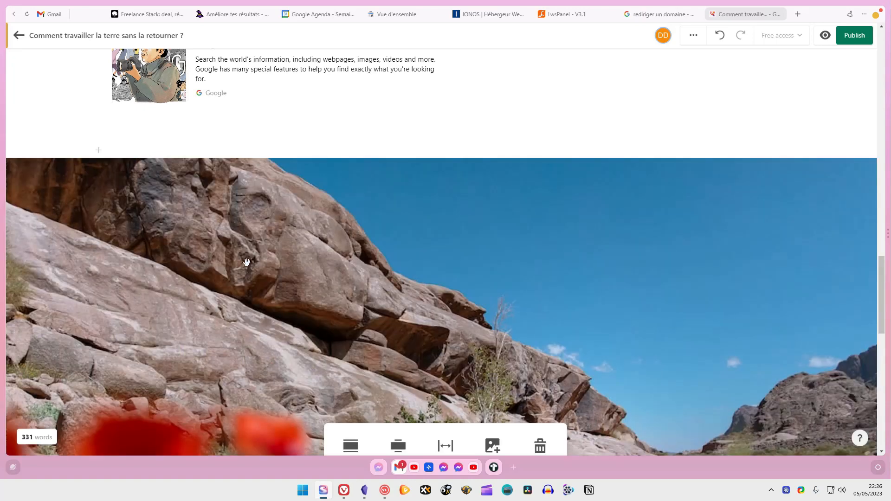
{"action": "scroll", "coordinate": [243, 260], "scroll_direction": "down", "scroll_amount": 4}
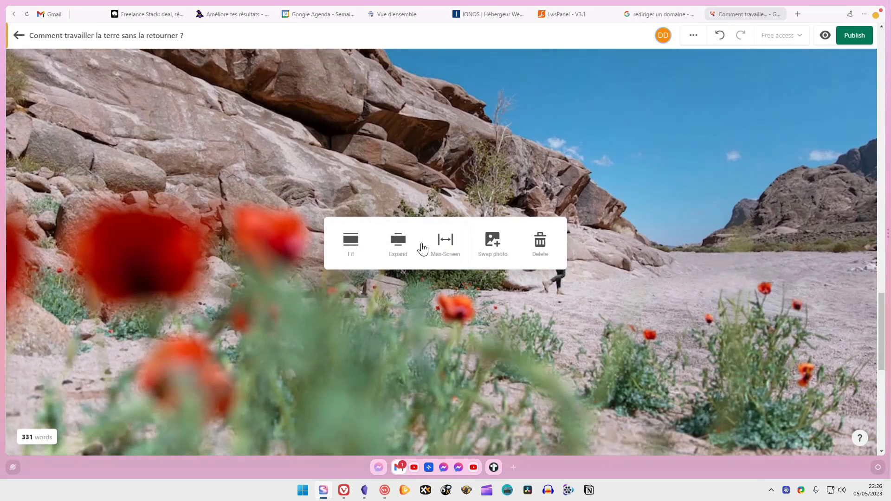
{"action": "left_click", "coordinate": [392, 245]}
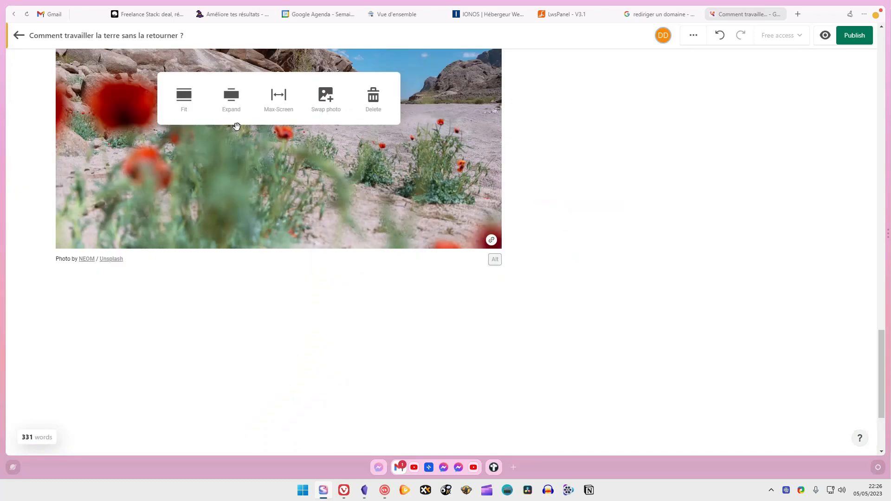
{"action": "left_click", "coordinate": [194, 100]}
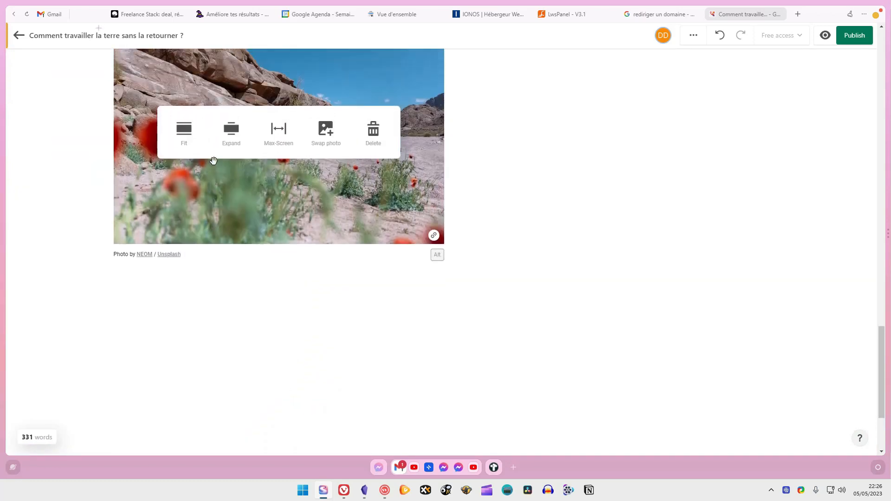
{"action": "left_click", "coordinate": [219, 173]}
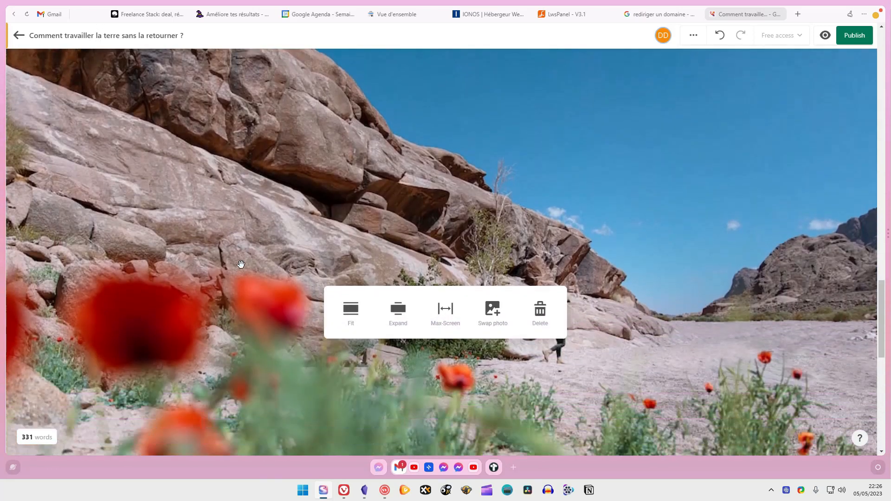
{"action": "scroll", "coordinate": [241, 265], "scroll_direction": "down", "scroll_amount": 2}
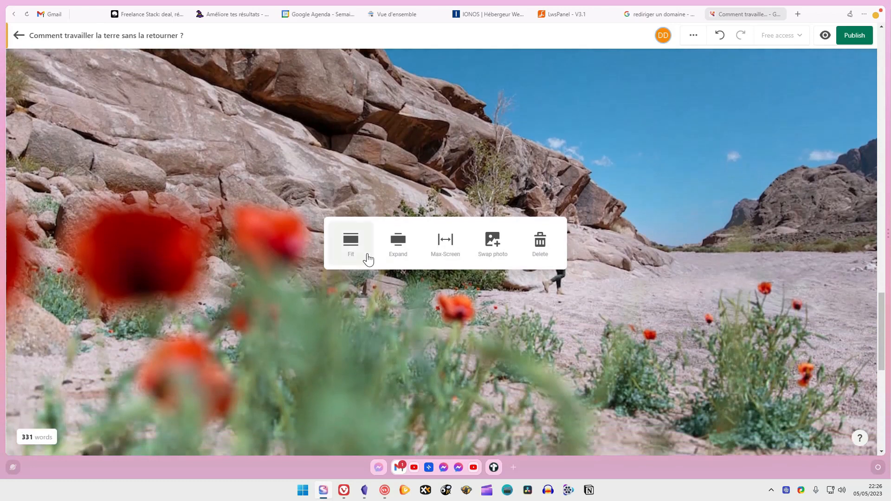
{"action": "left_click", "coordinate": [394, 249]}
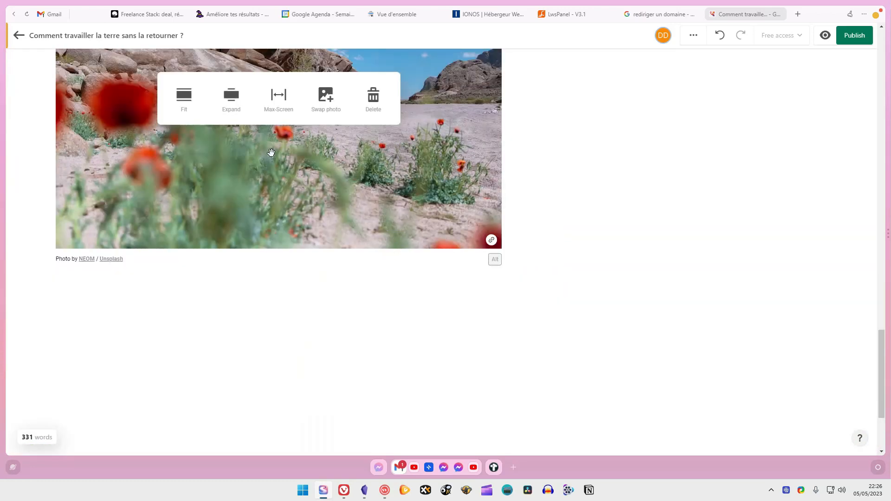
{"action": "left_click", "coordinate": [196, 100]}
- Turn the line "1. La méthode du lasagne" into a Heading 2
{"action": "scroll", "coordinate": [148, 265], "scroll_direction": "up", "scroll_amount": 5}
{"action": "scroll", "coordinate": [195, 297], "scroll_direction": "up", "scroll_amount": 10}
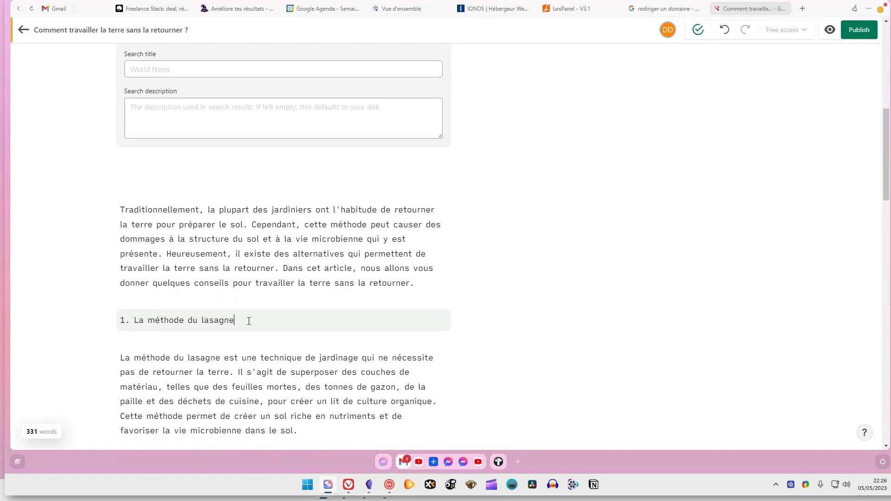
{"action": "left_click_drag", "start_coordinate": [248, 321], "coordinate": [113, 322]}
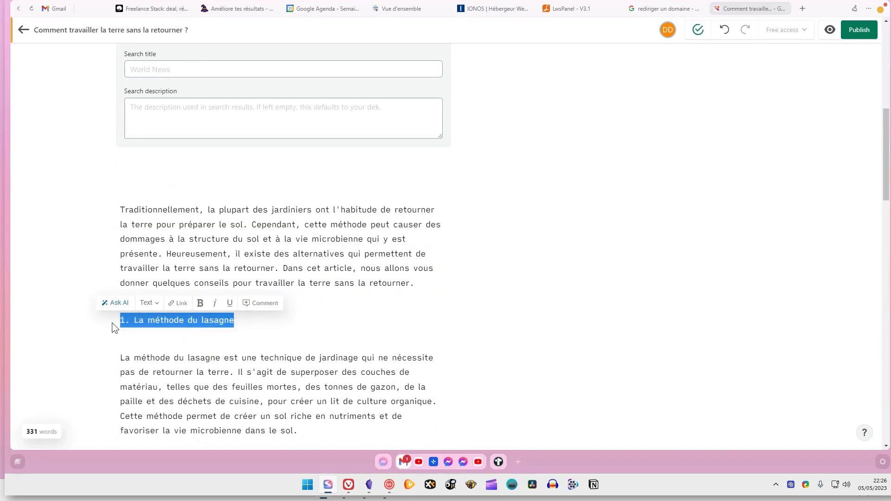
{"action": "left_click", "coordinate": [154, 304]}
{"action": "left_click", "coordinate": [152, 350]}
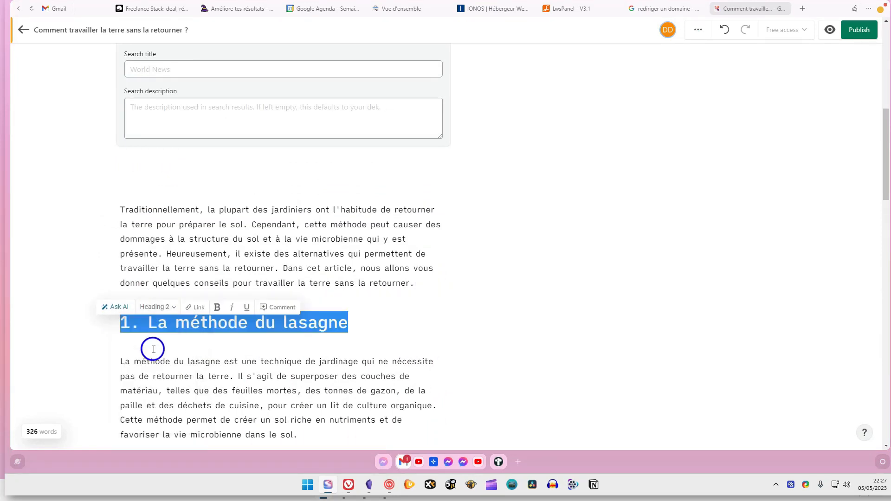
- Turn the line "2. Utiliser des couvertures végétales" into a Heading 2 and deselect it
{"action": "scroll", "coordinate": [241, 325], "scroll_direction": "down", "scroll_amount": 3}
{"action": "scroll", "coordinate": [241, 325], "scroll_direction": "down", "scroll_amount": 1}
{"action": "left_click_drag", "start_coordinate": [284, 265], "coordinate": [120, 263]}
{"action": "left_click", "coordinate": [174, 247]}
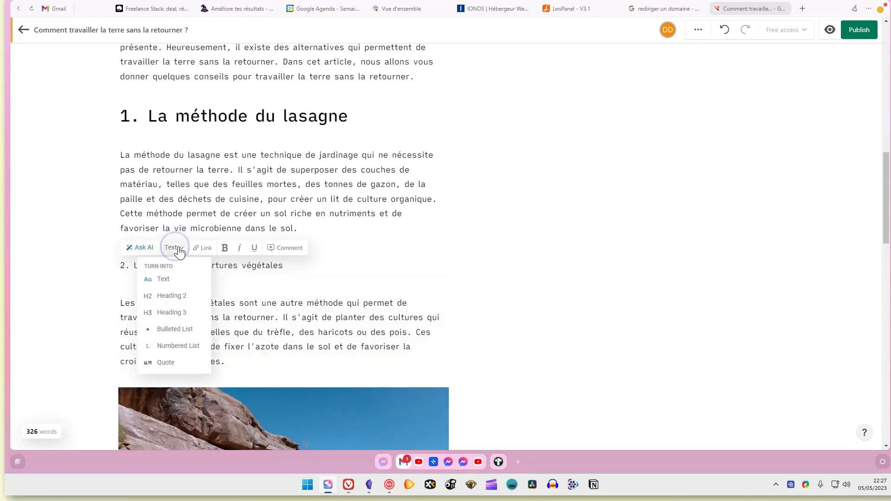
{"action": "left_click", "coordinate": [187, 295]}
{"action": "left_click", "coordinate": [435, 269]}
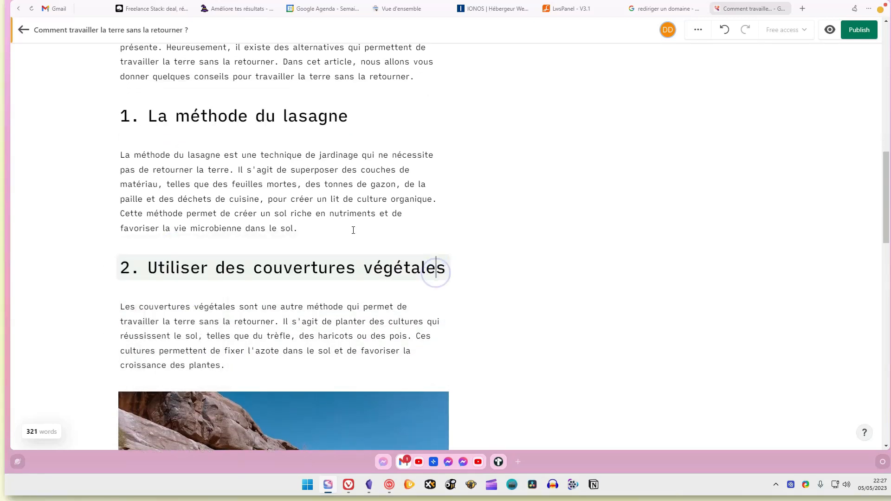
- Review the article's publishing options and SEO guidance, and publish the article immediately
{"action": "scroll", "coordinate": [287, 245], "scroll_direction": "up", "scroll_amount": 10}
{"action": "scroll", "coordinate": [287, 245], "scroll_direction": "up", "scroll_amount": 3}
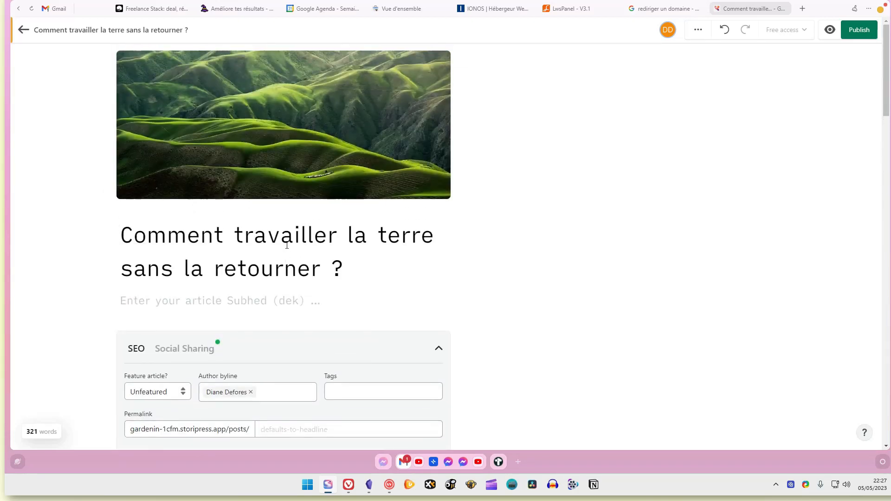
{"action": "left_click", "coordinate": [850, 35]}
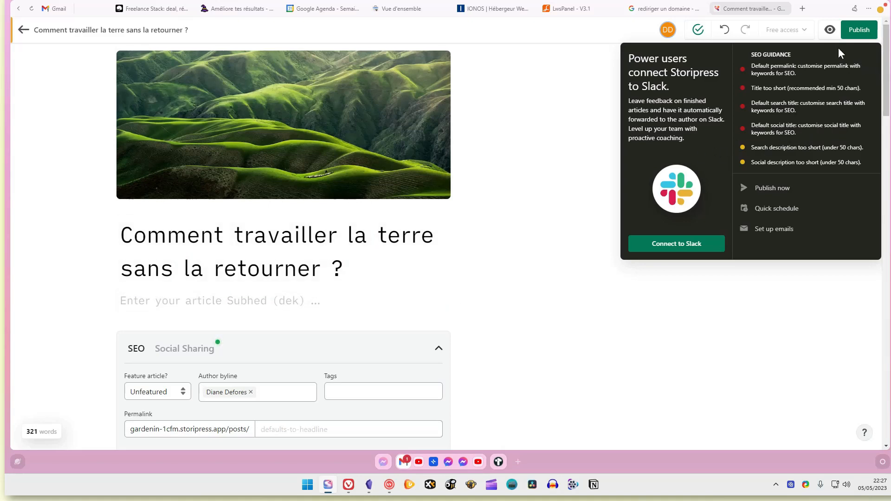
{"action": "left_click", "coordinate": [856, 33]}
{"action": "left_click", "coordinate": [856, 34]}
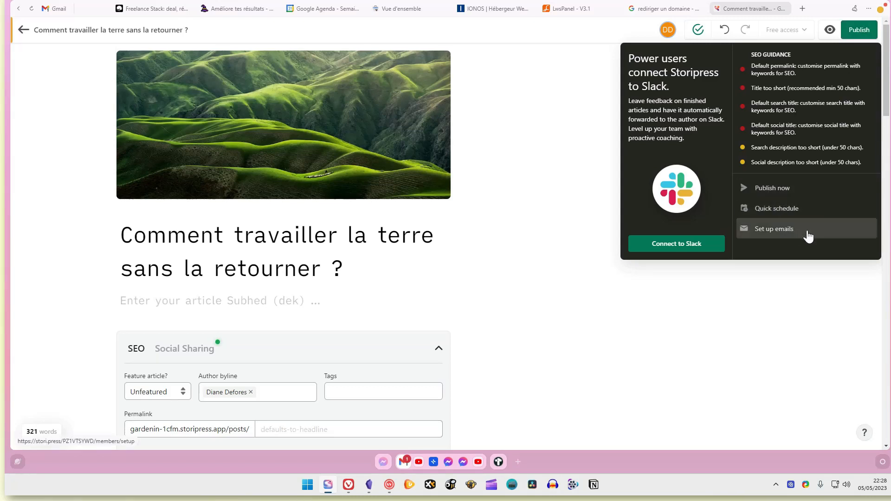
{"action": "left_click", "coordinate": [788, 188]}
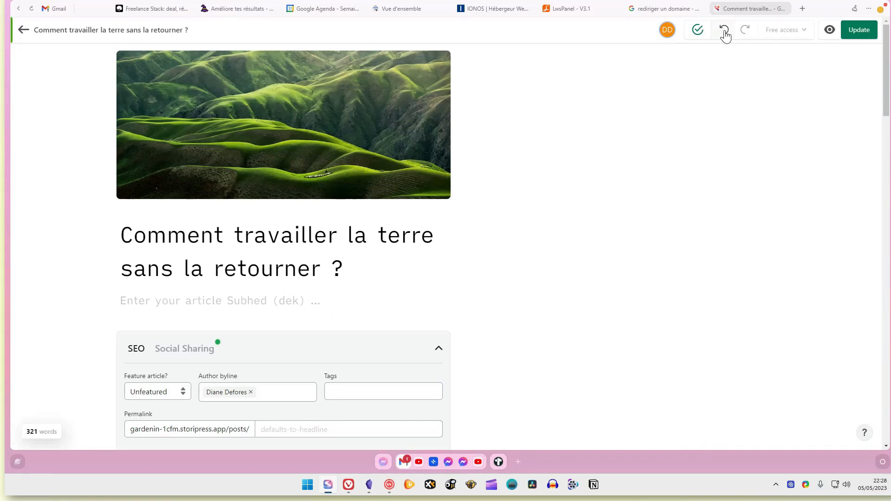
- Undo and redo the last edit of the published article, and push the changes live
{"action": "left_click", "coordinate": [724, 31]}
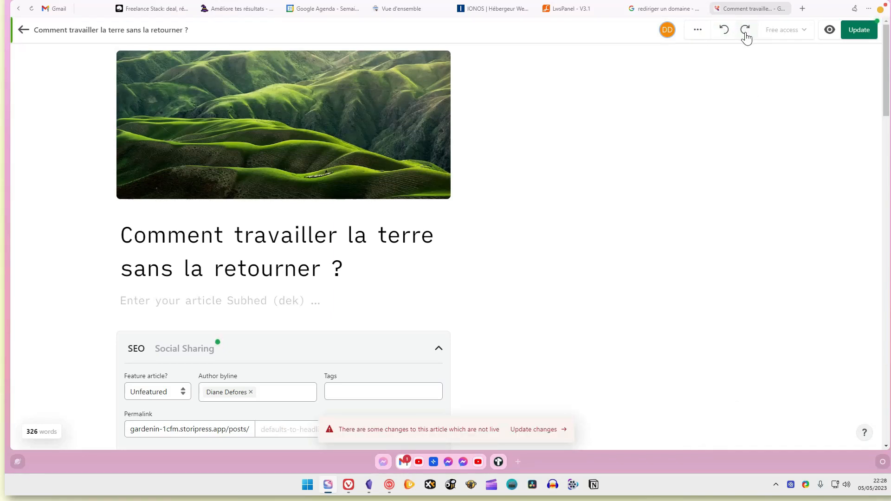
{"action": "left_click", "coordinate": [745, 31]}
{"action": "left_click", "coordinate": [541, 429]}
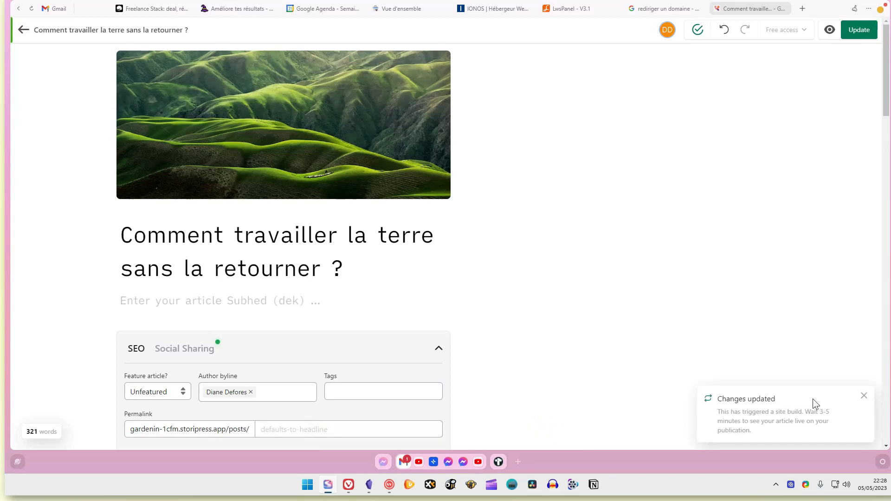
- Check the SEO fields and the access setting, and switch the article to its design preview
{"action": "scroll", "coordinate": [812, 399], "scroll_direction": "down", "scroll_amount": 5}
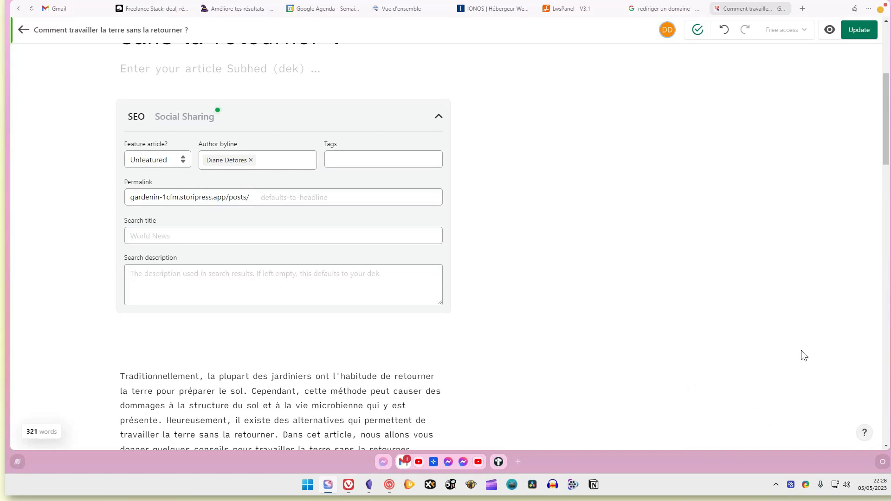
{"action": "left_click", "coordinate": [804, 31]}
{"action": "left_click", "coordinate": [802, 31]}
{"action": "left_click", "coordinate": [830, 31]}
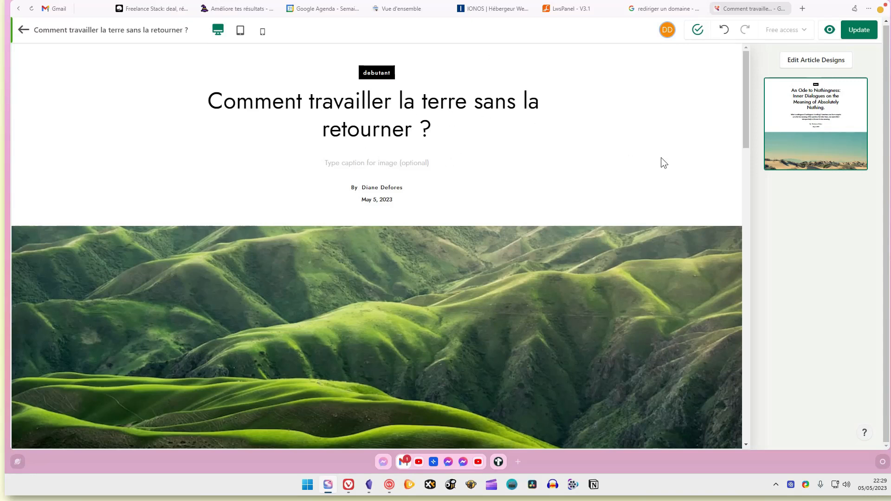
- Examine the article's desktop preview from the cover image and its alt text field down to the Google bookmark
{"action": "scroll", "coordinate": [661, 157], "scroll_direction": "down", "scroll_amount": 6}
{"action": "scroll", "coordinate": [661, 157], "scroll_direction": "down", "scroll_amount": 1}
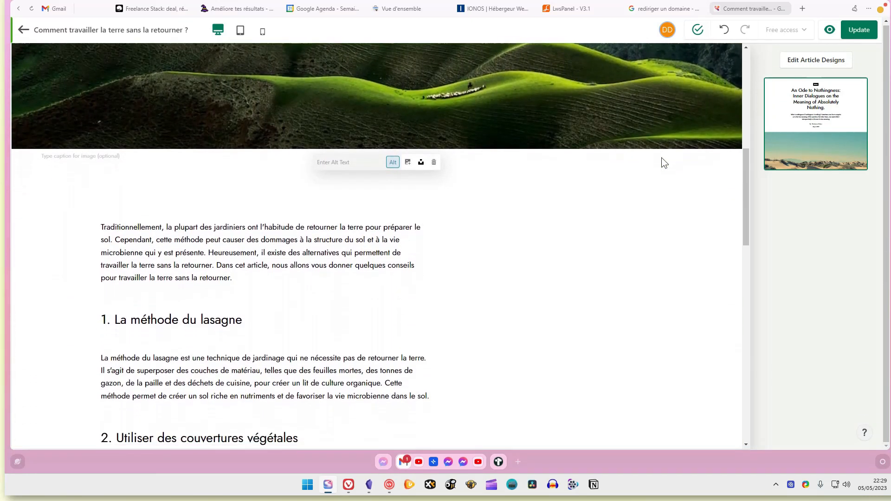
{"action": "scroll", "coordinate": [599, 167], "scroll_direction": "up", "scroll_amount": 2}
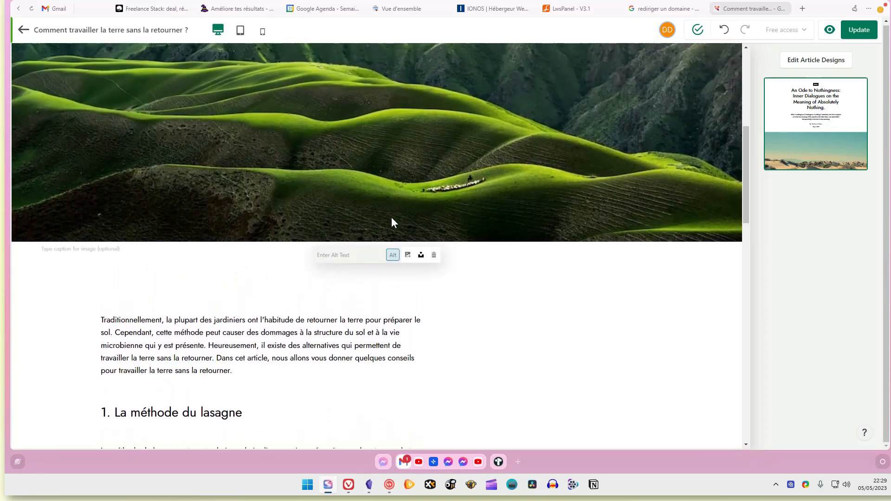
{"action": "left_click", "coordinate": [366, 264]}
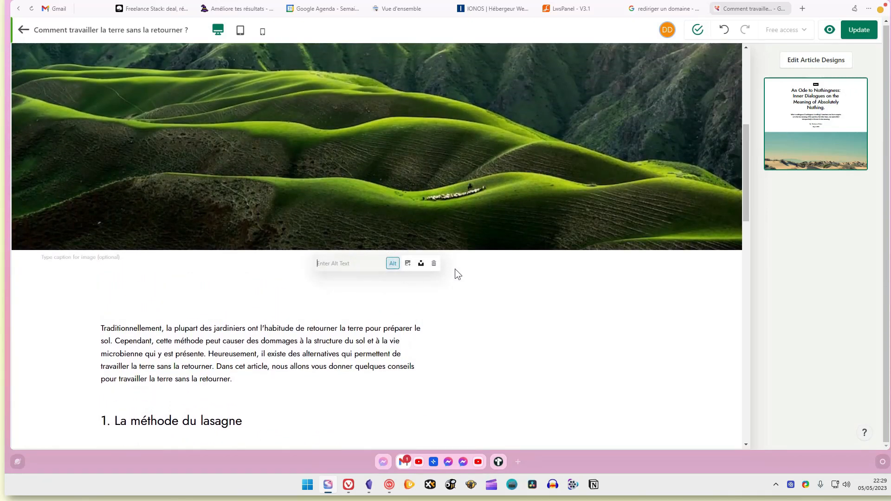
{"action": "scroll", "coordinate": [381, 264], "scroll_direction": "down", "scroll_amount": 5}
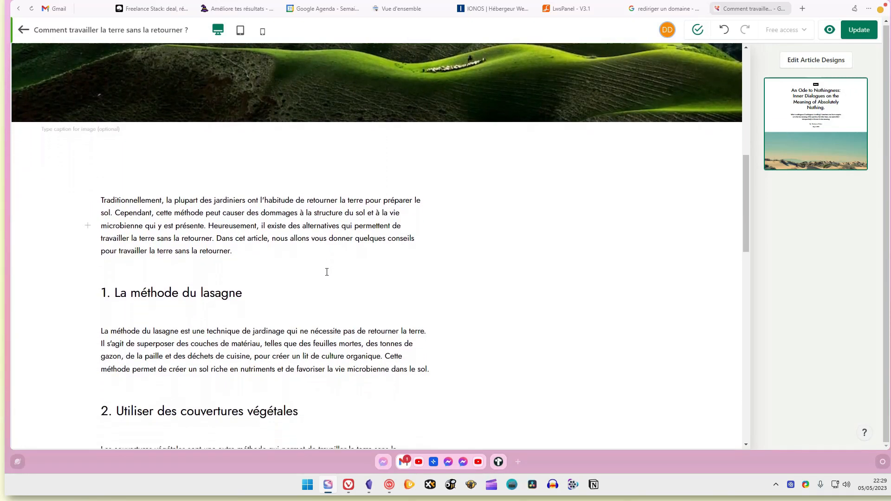
{"action": "scroll", "coordinate": [244, 274], "scroll_direction": "down", "scroll_amount": 6}
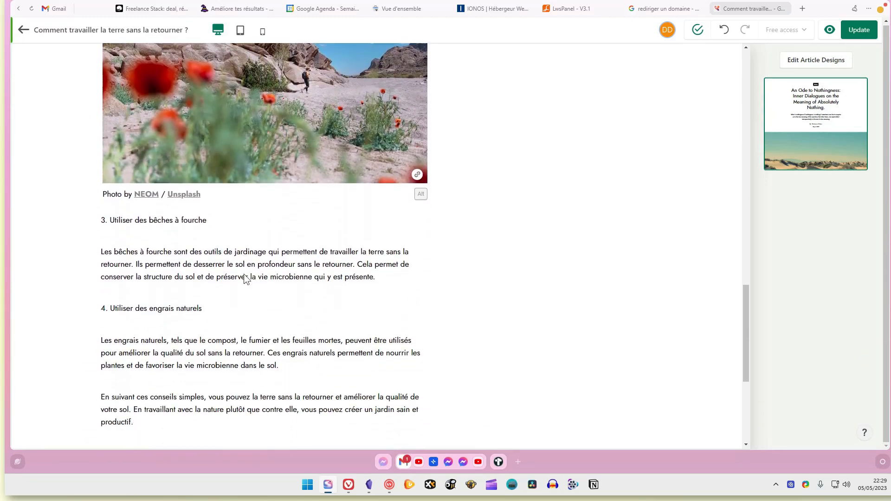
{"action": "scroll", "coordinate": [243, 275], "scroll_direction": "up", "scroll_amount": 8}
{"action": "scroll", "coordinate": [242, 276], "scroll_direction": "down", "scroll_amount": 4}
{"action": "scroll", "coordinate": [241, 276], "scroll_direction": "down", "scroll_amount": 10}
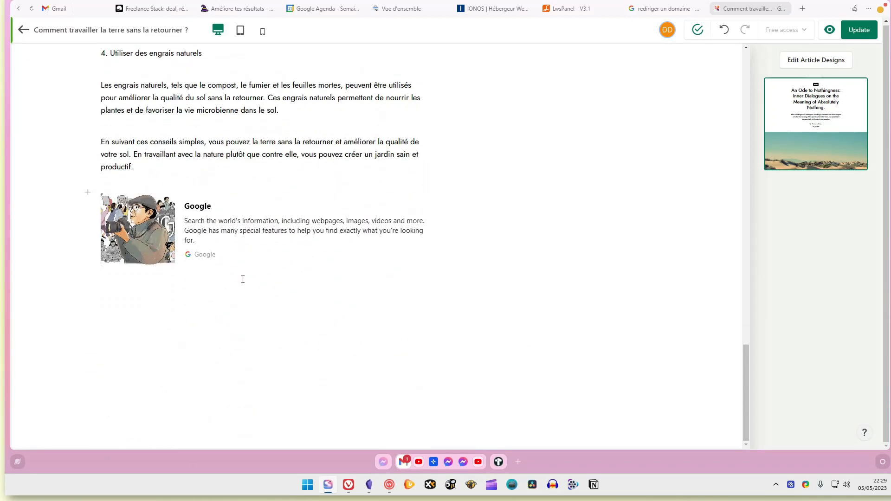
- Open the article design editor and look through the Starter Design layout down to its body text
{"action": "left_click", "coordinate": [816, 60]}
{"action": "scroll", "coordinate": [428, 184], "scroll_direction": "down", "scroll_amount": 8}
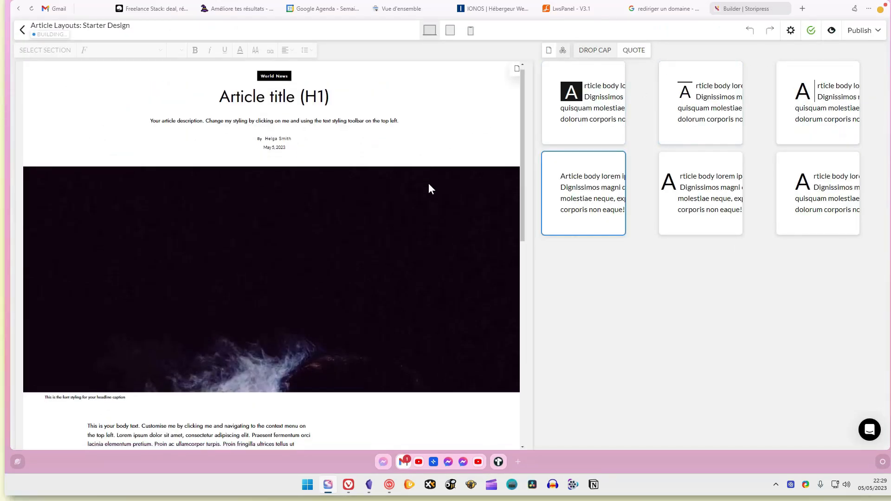
{"action": "scroll", "coordinate": [428, 184], "scroll_direction": "up", "scroll_amount": 4}
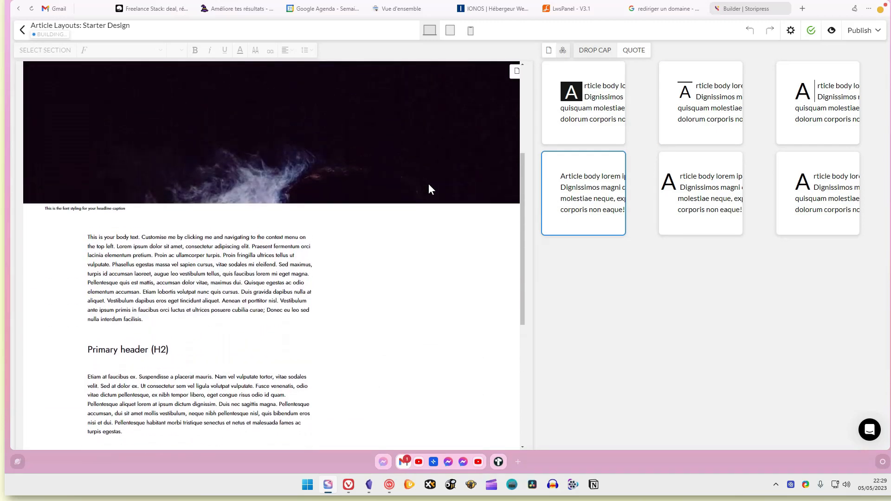
- Try several drop cap styles on the Starter Design layout and apply the plain one that hangs outside the body text
{"action": "left_click", "coordinate": [570, 122]}
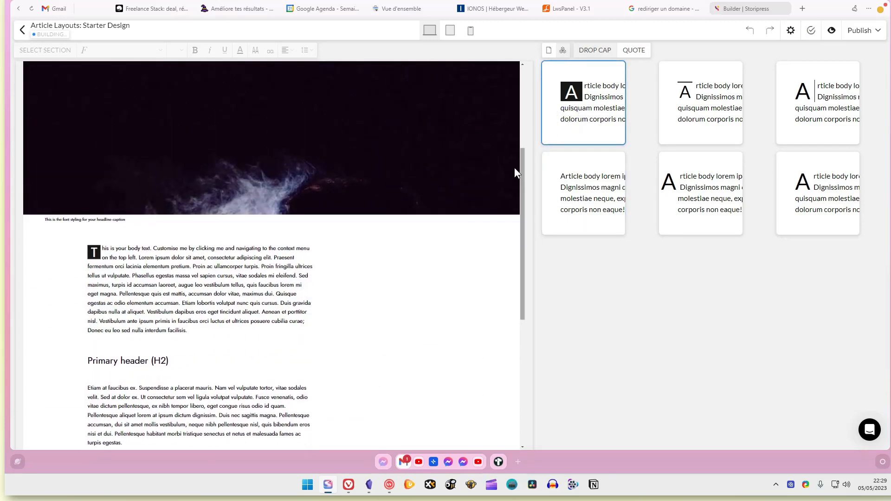
{"action": "left_click", "coordinate": [700, 119]}
{"action": "left_click", "coordinate": [787, 113]}
{"action": "left_click", "coordinate": [808, 181]}
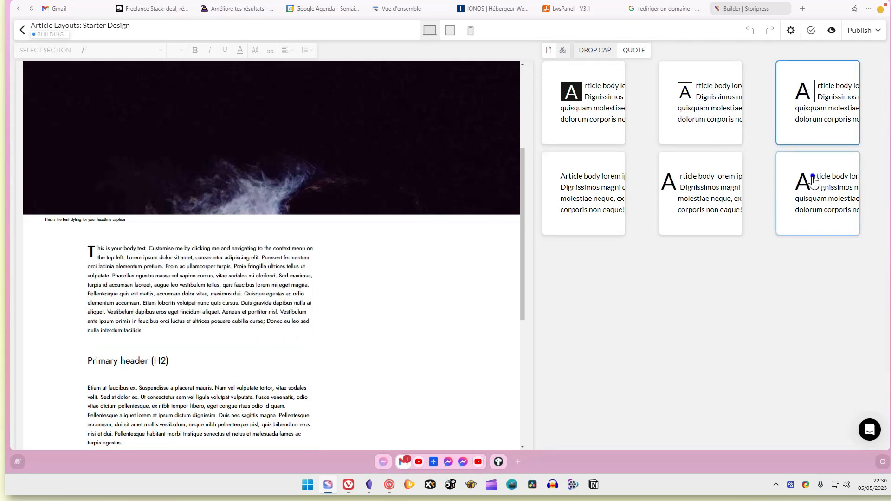
{"action": "left_click", "coordinate": [728, 173]}
- Apply the blue quote style with lines above and below, and try to place the quote in the article body
{"action": "left_click", "coordinate": [634, 50]}
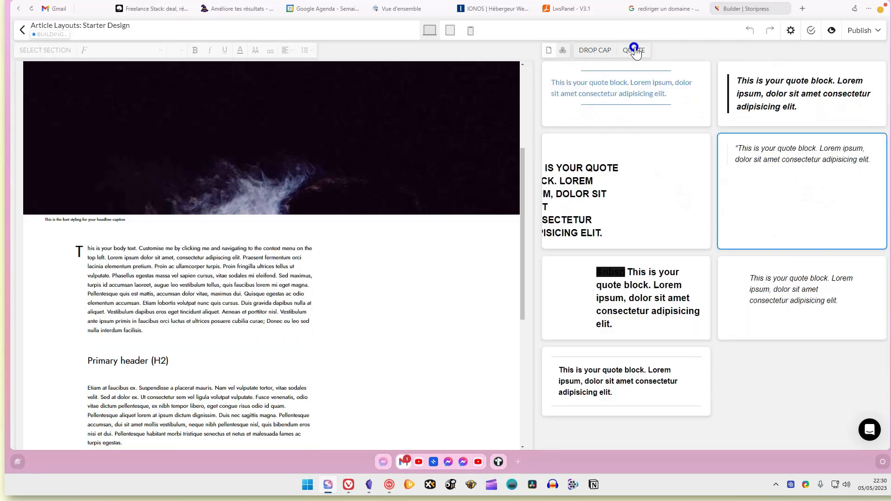
{"action": "left_click", "coordinate": [636, 110]}
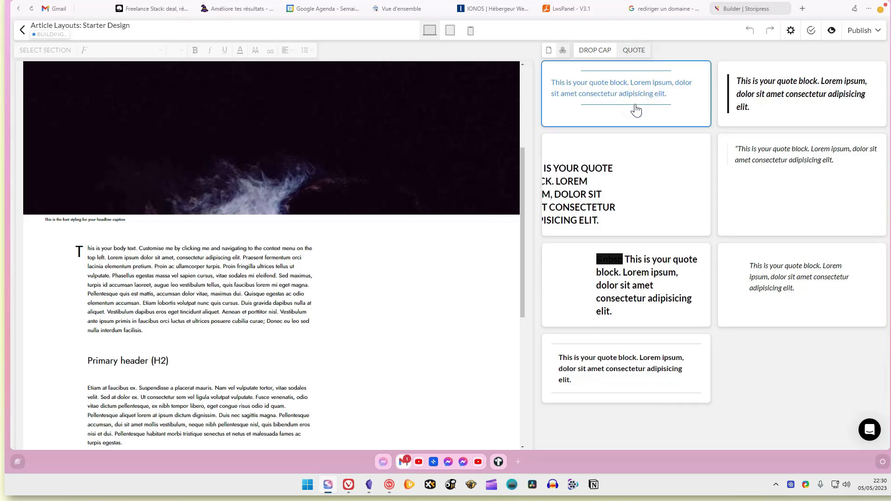
{"action": "left_click_drag", "start_coordinate": [628, 98], "coordinate": [230, 273]}
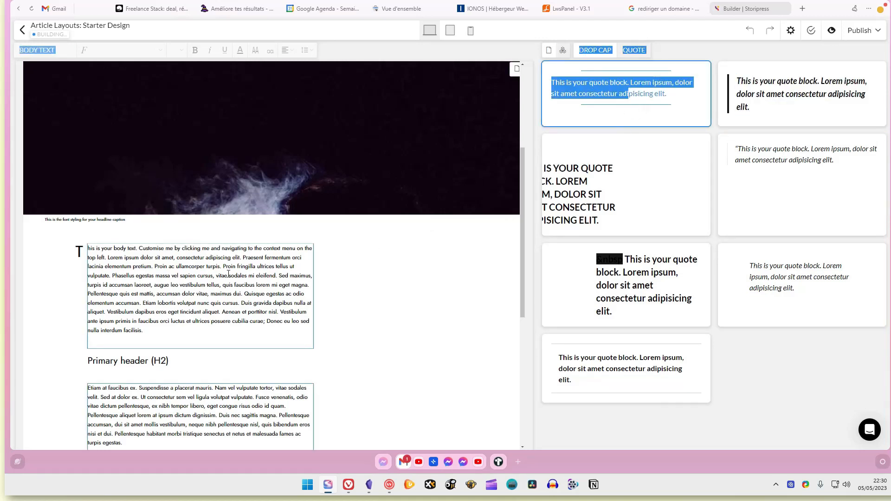
{"action": "left_click", "coordinate": [221, 349]}
{"action": "left_click", "coordinate": [627, 94]}
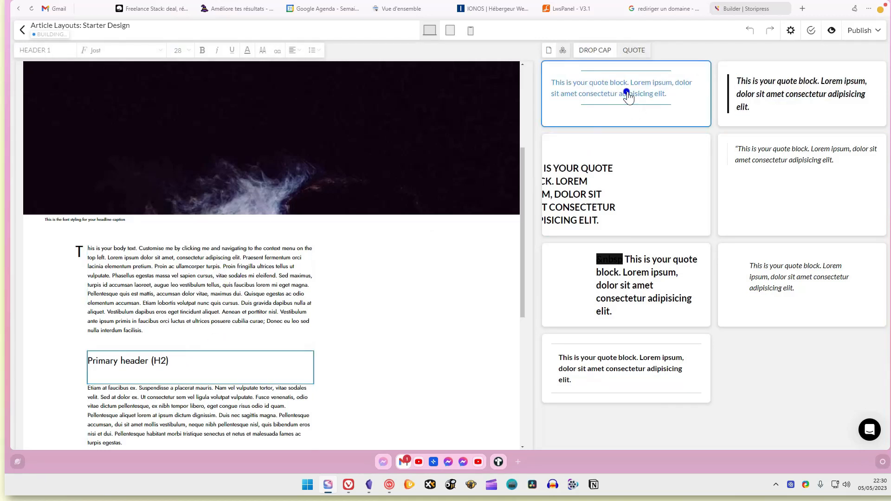
- Examine the restyled pull quote in the layout's article body and bring back the drop cap styles
{"action": "scroll", "coordinate": [279, 325], "scroll_direction": "down", "scroll_amount": 3}
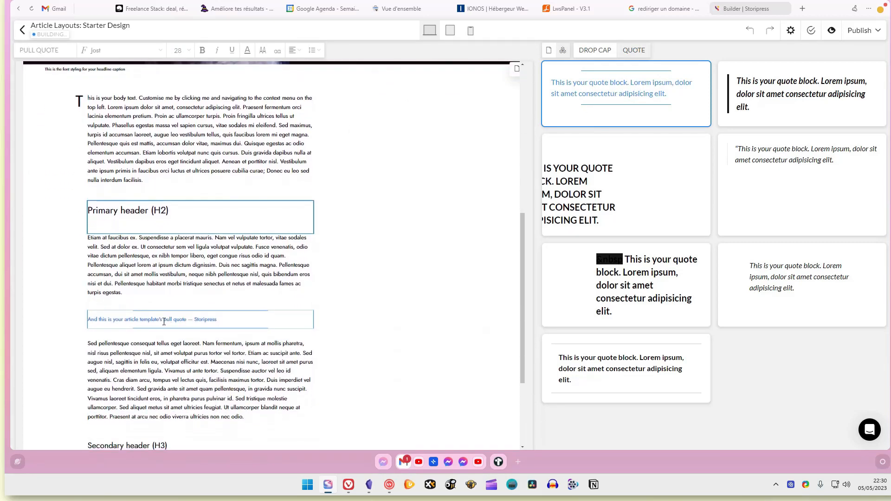
{"action": "left_click", "coordinate": [274, 323]}
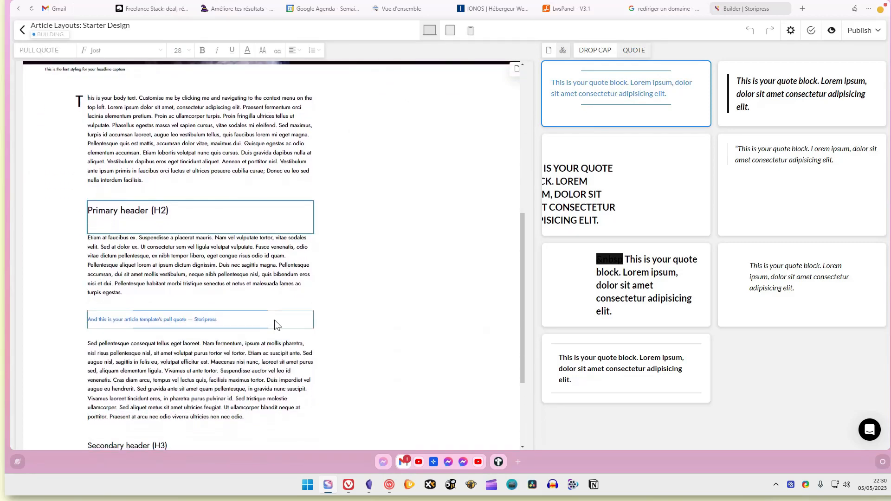
{"action": "left_click", "coordinate": [450, 210]}
{"action": "left_click", "coordinate": [587, 53]}
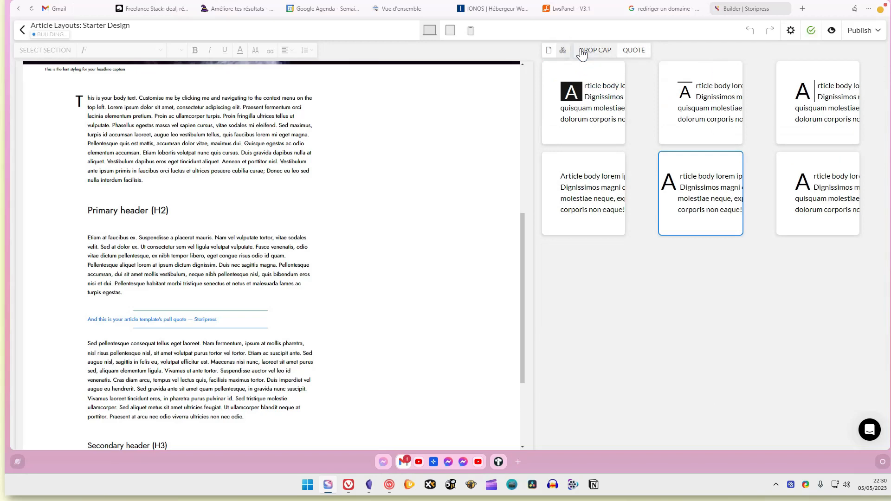
- Open the article layout templates, apply the interview template with the orange figure, and look through its header and body text
{"action": "left_click", "coordinate": [551, 51]}
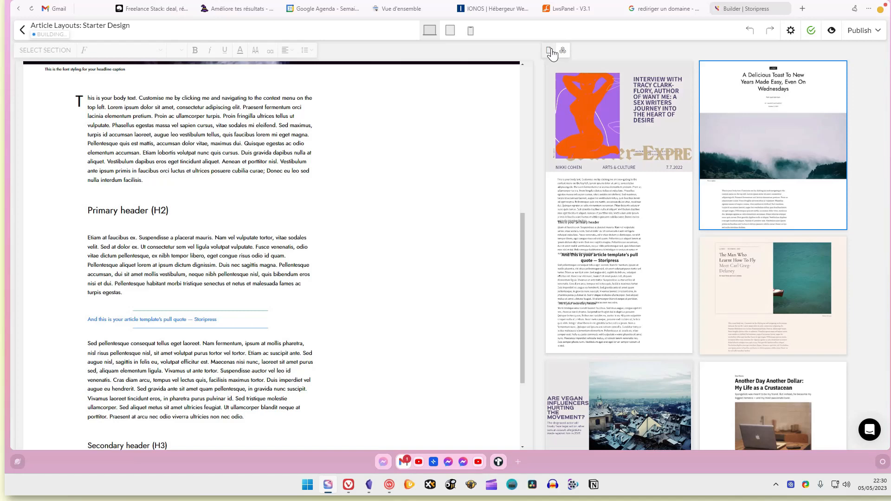
{"action": "scroll", "coordinate": [416, 238], "scroll_direction": "up", "scroll_amount": 2}
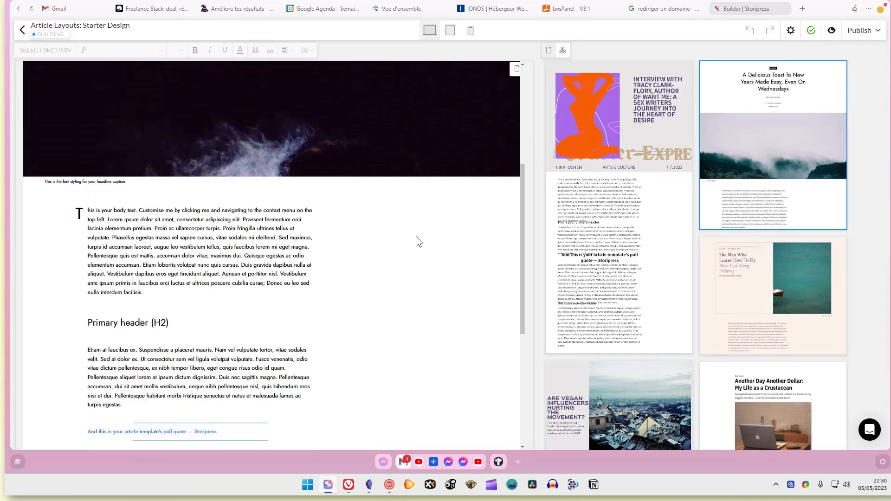
{"action": "scroll", "coordinate": [416, 241], "scroll_direction": "up", "scroll_amount": 4}
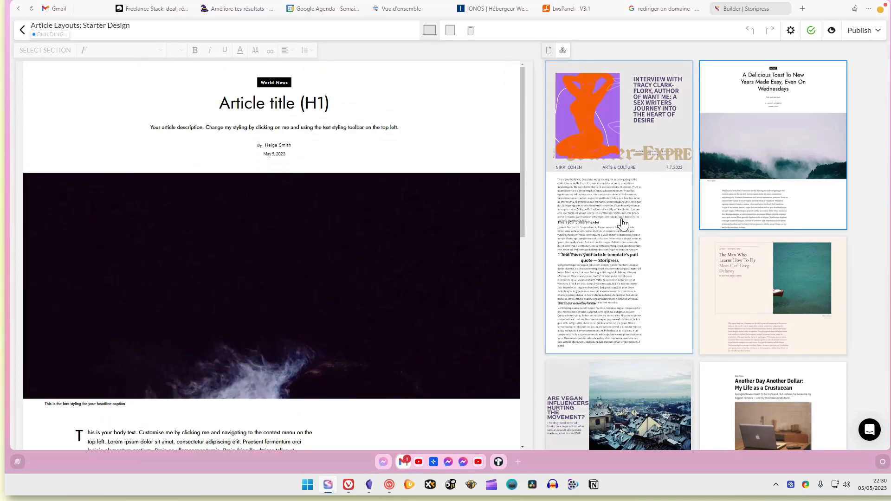
{"action": "left_click", "coordinate": [623, 225]}
{"action": "scroll", "coordinate": [456, 251], "scroll_direction": "down", "scroll_amount": 3}
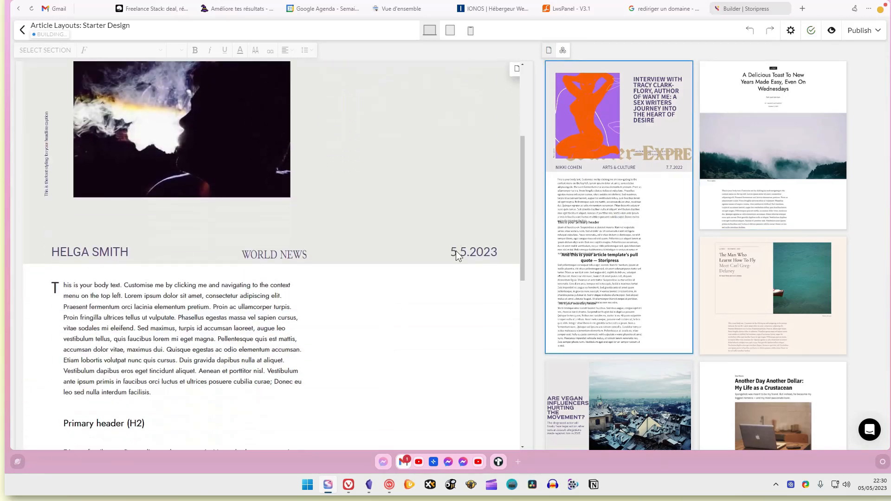
{"action": "scroll", "coordinate": [455, 251], "scroll_direction": "down", "scroll_amount": 2}
{"action": "scroll", "coordinate": [478, 255], "scroll_direction": "up", "scroll_amount": 1}
- Try the boat, vegan influencers and dark forest layout templates, and reapply the "A Delicious Toast To New Years" template
{"action": "left_click", "coordinate": [757, 302]}
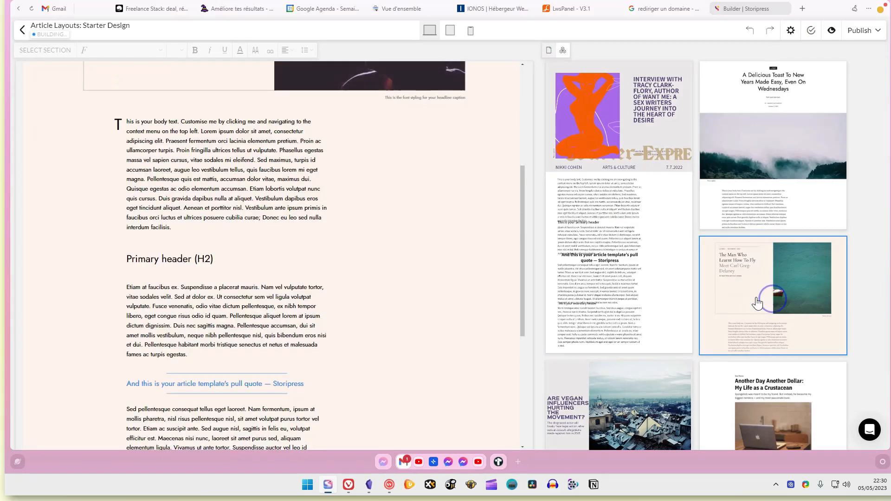
{"action": "scroll", "coordinate": [402, 255], "scroll_direction": "up", "scroll_amount": 4}
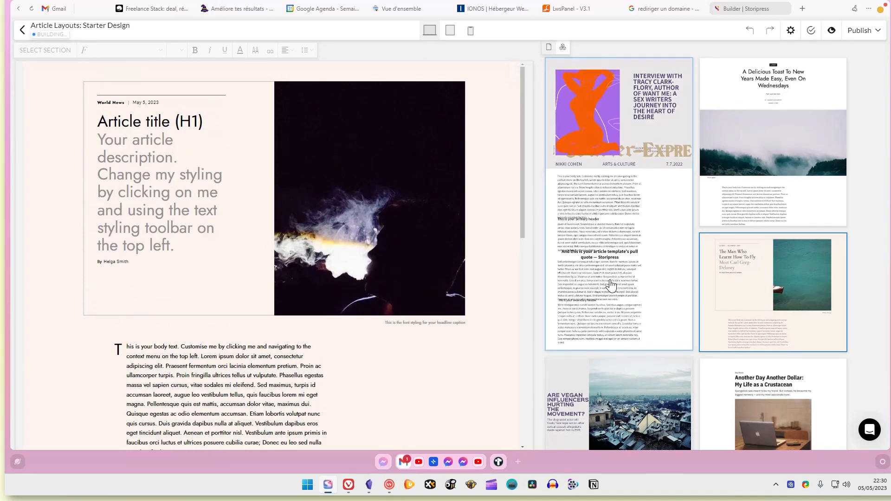
{"action": "scroll", "coordinate": [610, 286], "scroll_direction": "down", "scroll_amount": 7}
{"action": "left_click", "coordinate": [569, 149]}
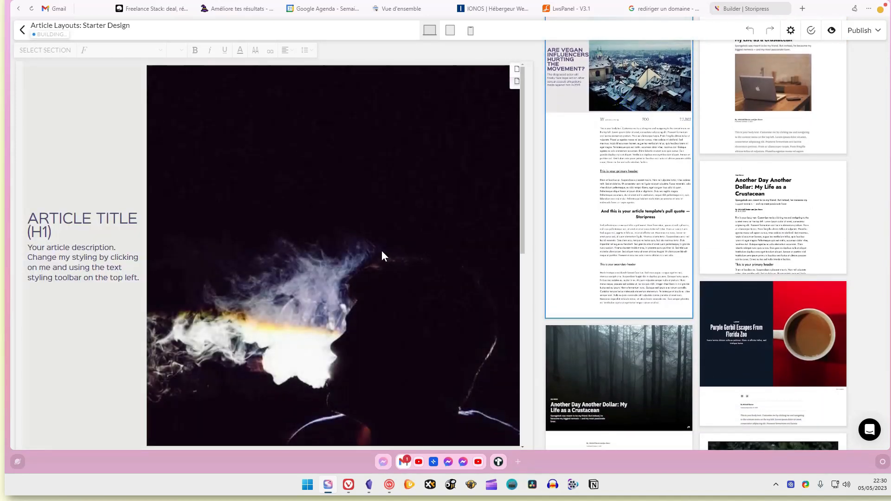
{"action": "scroll", "coordinate": [381, 256], "scroll_direction": "down", "scroll_amount": 5}
{"action": "left_click", "coordinate": [553, 358]}
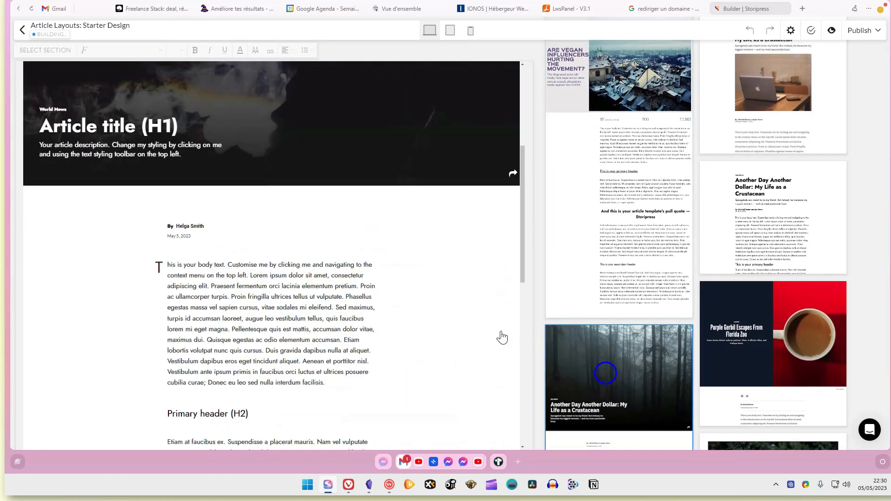
{"action": "scroll", "coordinate": [400, 296], "scroll_direction": "up", "scroll_amount": 5}
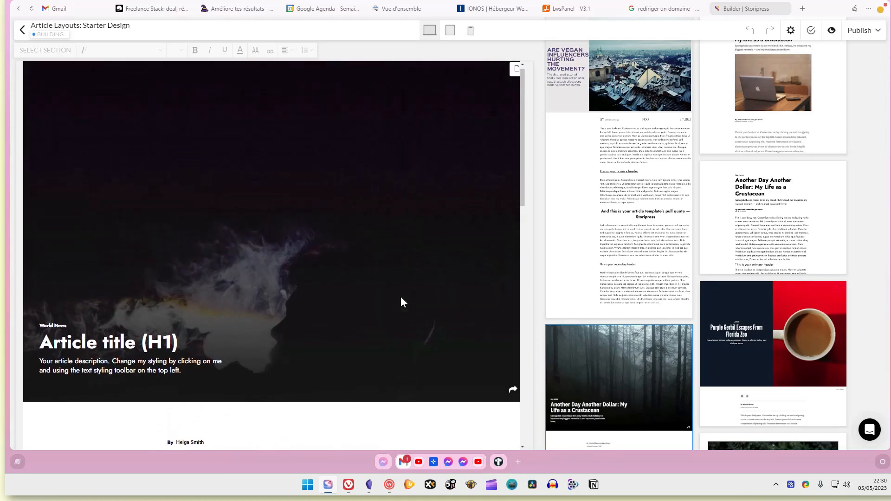
{"action": "scroll", "coordinate": [694, 213], "scroll_direction": "up", "scroll_amount": 7}
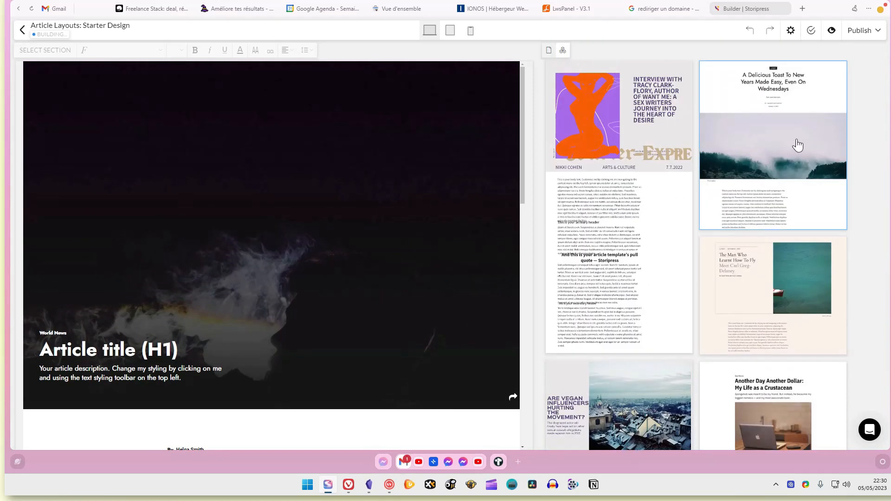
{"action": "left_click", "coordinate": [797, 145]}
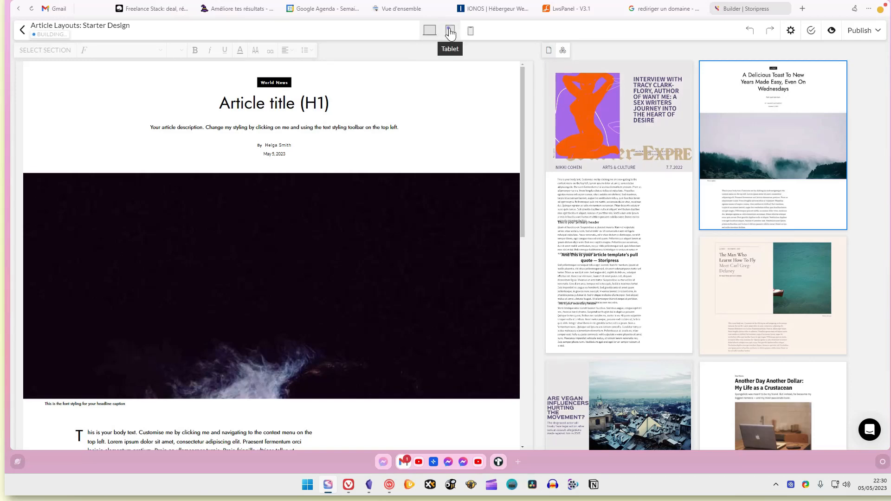
- Examine the article layout in the tablet view and the mobile view, down to the pull quote
{"action": "left_click", "coordinate": [450, 31]}
{"action": "scroll", "coordinate": [406, 79], "scroll_direction": "down", "scroll_amount": 7}
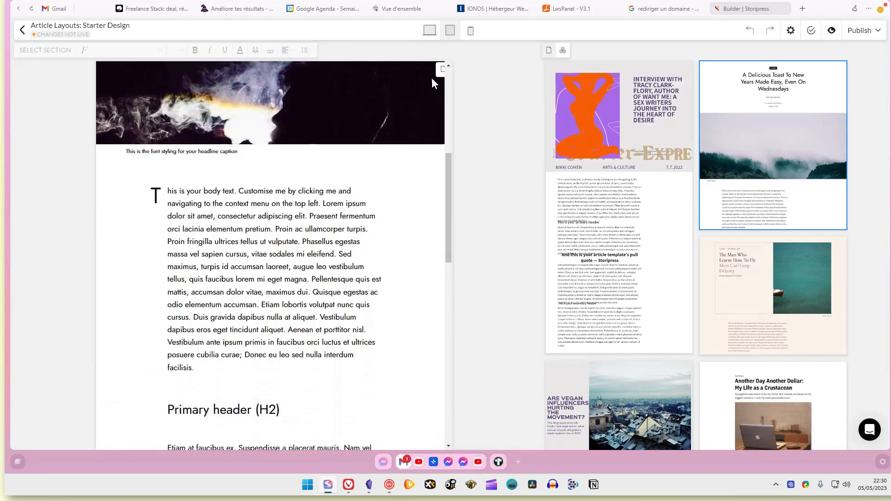
{"action": "left_click", "coordinate": [470, 31]}
{"action": "scroll", "coordinate": [320, 147], "scroll_direction": "down", "scroll_amount": 8}
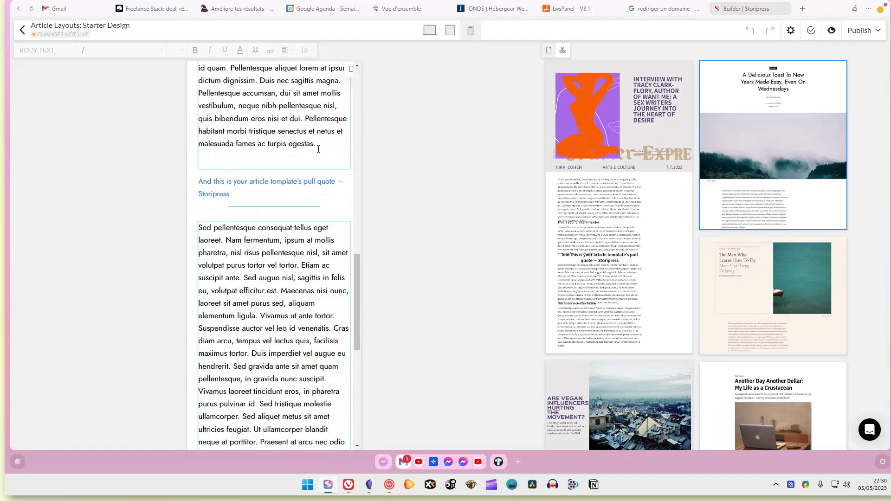
{"action": "scroll", "coordinate": [320, 147], "scroll_direction": "up", "scroll_amount": 15}
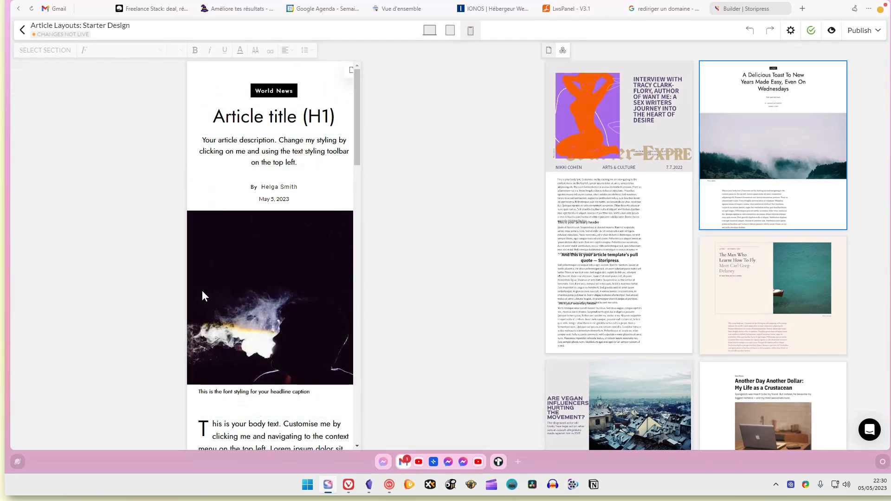
- Set the article title's font to Fira Sans in the mobile view
{"action": "left_click", "coordinate": [229, 428]}
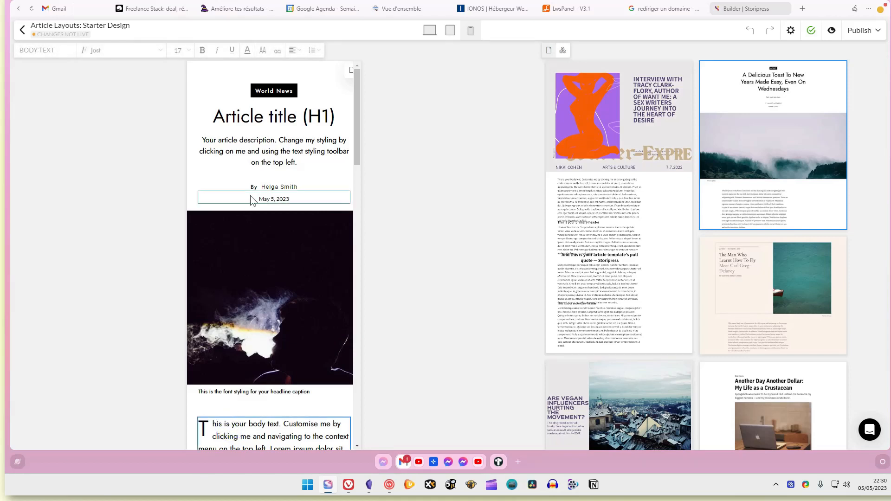
{"action": "left_click", "coordinate": [257, 116]}
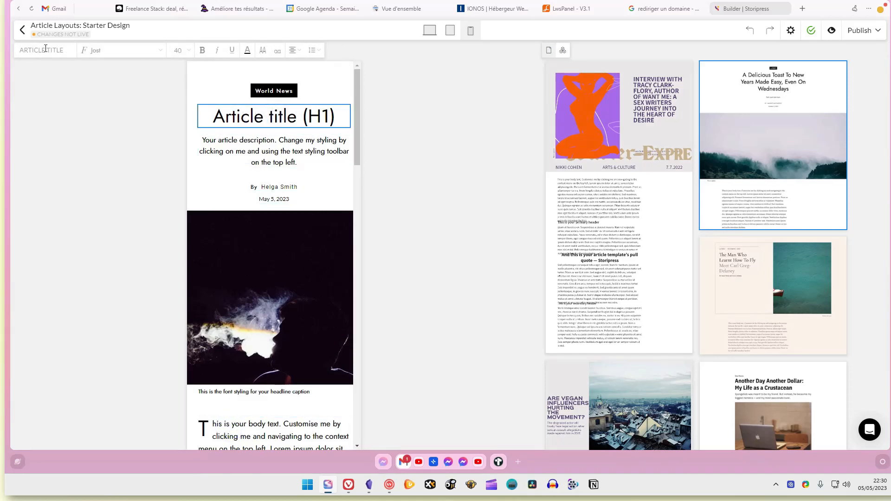
{"action": "left_click", "coordinate": [139, 50]}
{"action": "left_click", "coordinate": [105, 206]}
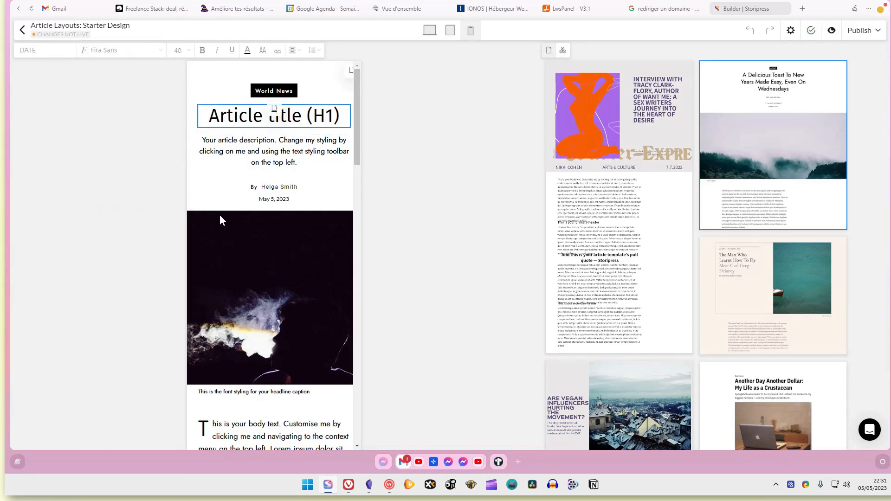
- Set the article title to size 26 and bold, and try underlining it before removing the underline
{"action": "left_click", "coordinate": [188, 53]}
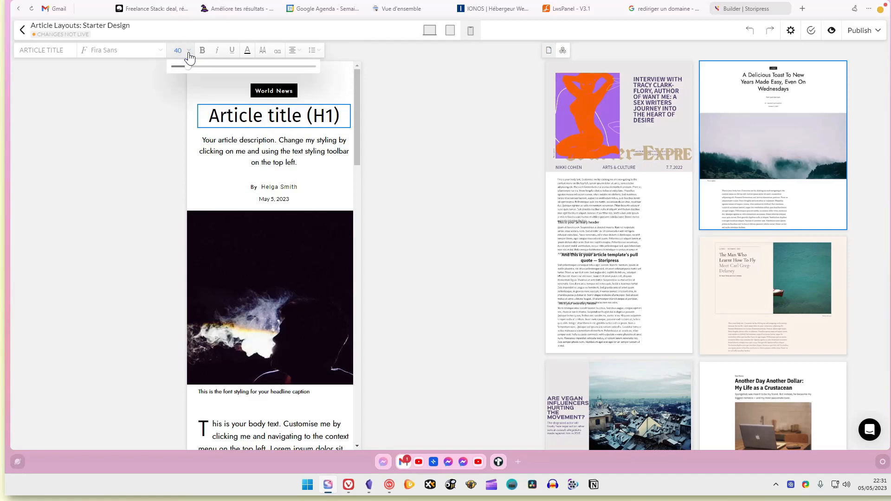
{"action": "left_click_drag", "start_coordinate": [188, 67], "coordinate": [179, 67]}
{"action": "left_click", "coordinate": [203, 50]}
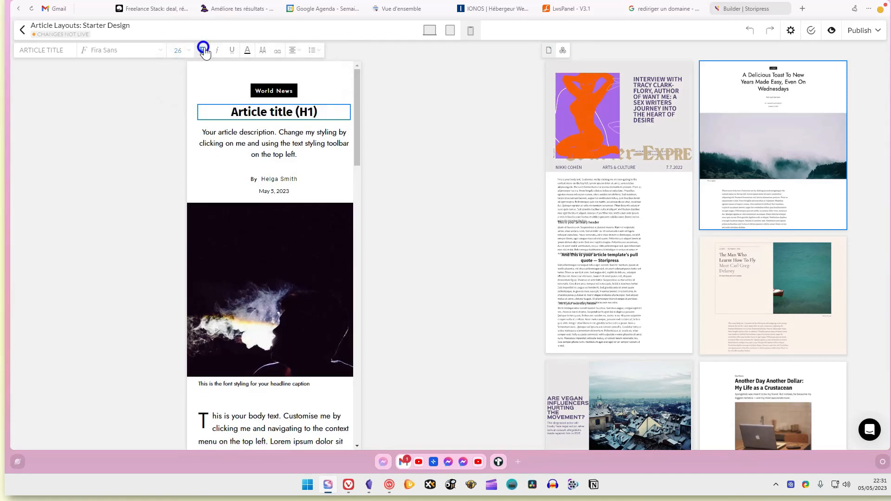
{"action": "left_click", "coordinate": [232, 50]}
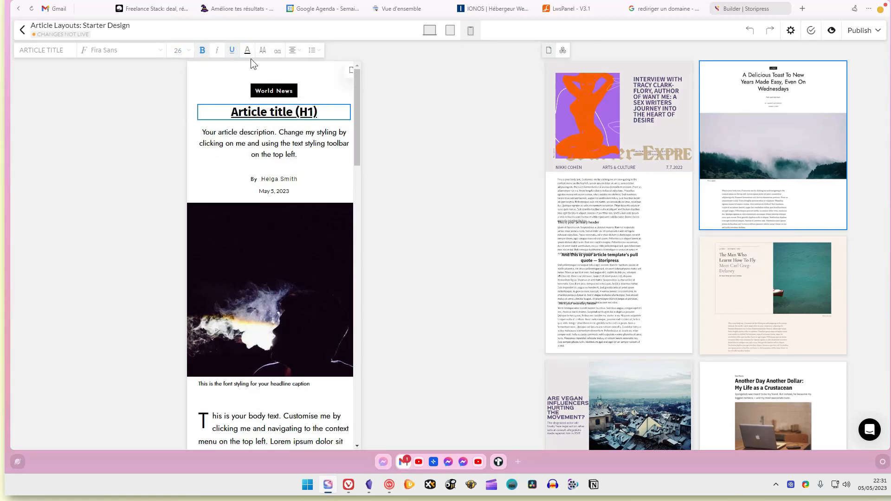
{"action": "left_click", "coordinate": [232, 51]}
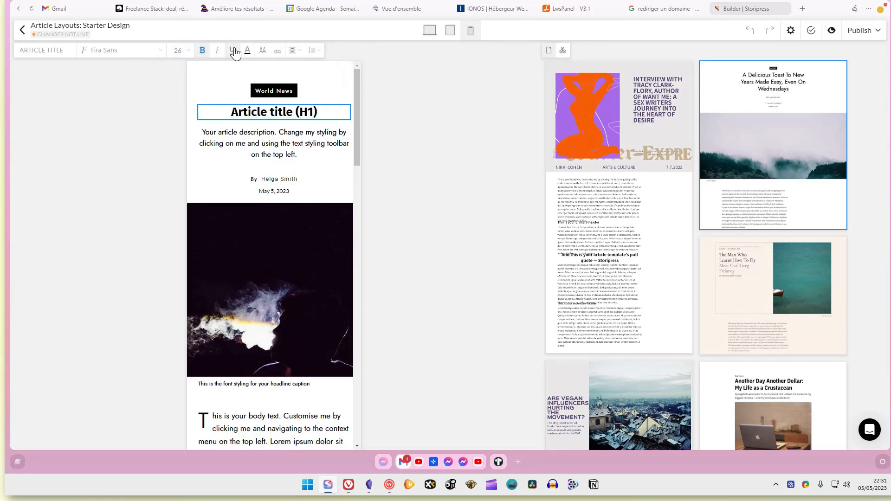
{"action": "left_click", "coordinate": [196, 79]}
- Look through the mobile layout's text sections, selecting the body text and headers without restyling them
{"action": "scroll", "coordinate": [205, 222], "scroll_direction": "down", "scroll_amount": 4}
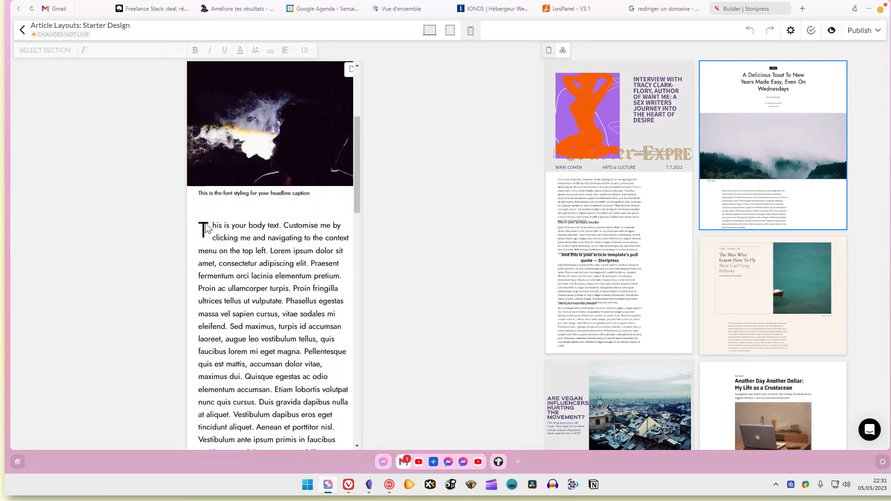
{"action": "left_click", "coordinate": [212, 254]}
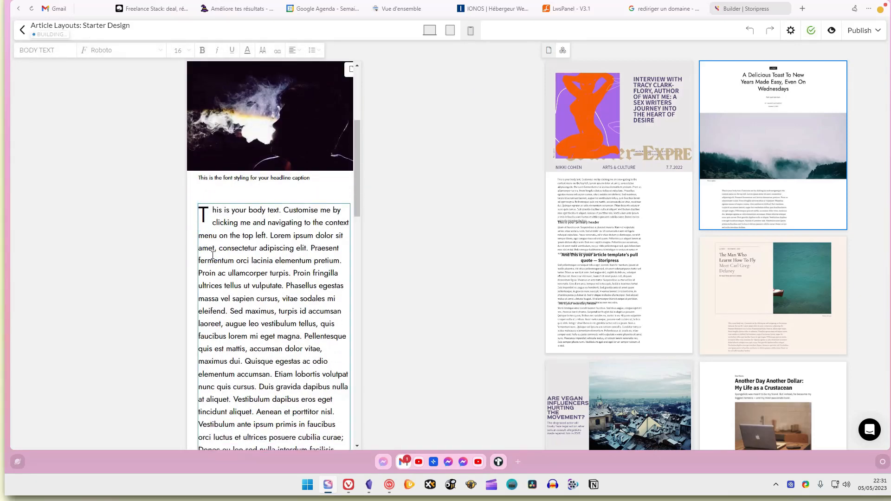
{"action": "scroll", "coordinate": [214, 251], "scroll_direction": "down", "scroll_amount": 5}
{"action": "left_click", "coordinate": [225, 198]}
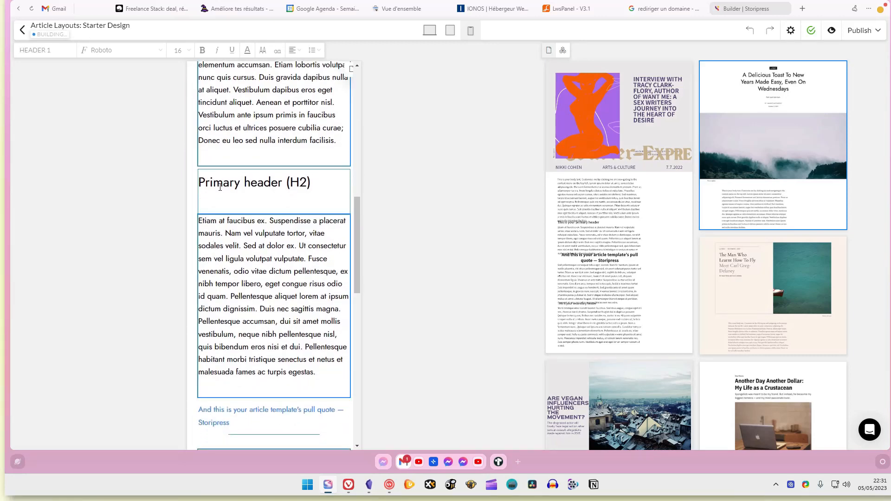
{"action": "scroll", "coordinate": [216, 260], "scroll_direction": "down", "scroll_amount": 3}
{"action": "left_click", "coordinate": [215, 271]}
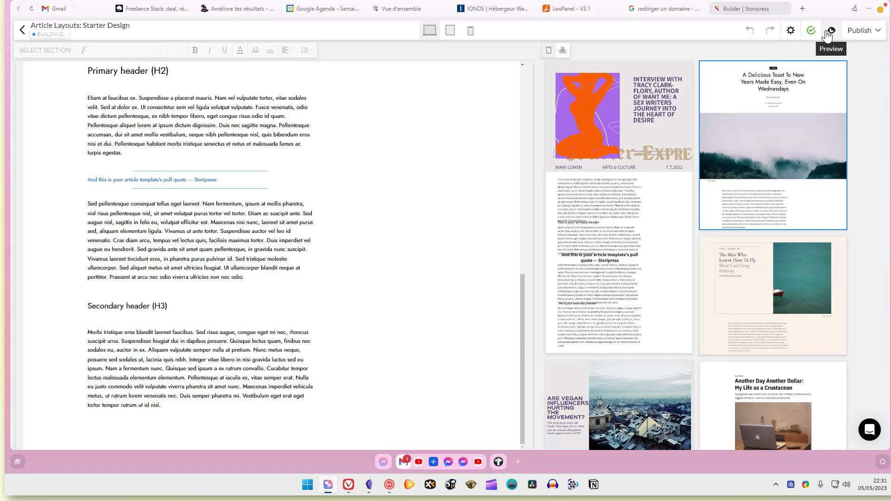
- Preview the desktop layout full screen with the preview controls collapsed, and look through the whole page
{"action": "left_click", "coordinate": [827, 30]}
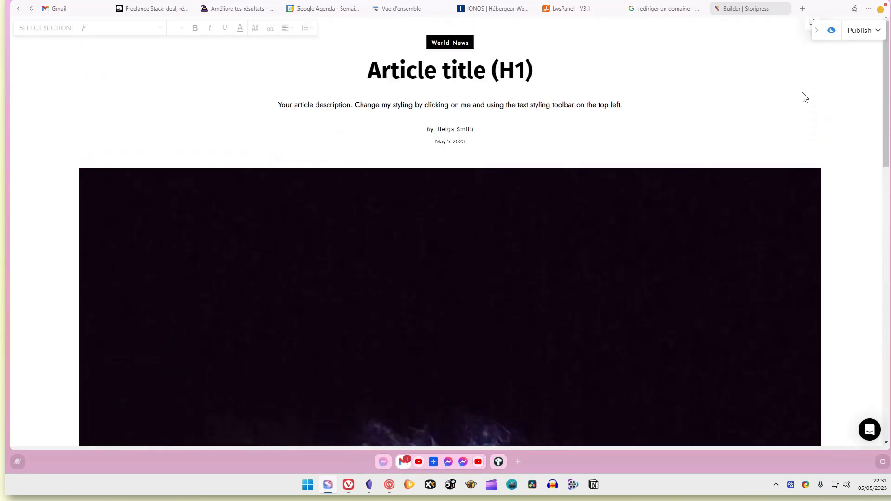
{"action": "left_click", "coordinate": [817, 30]}
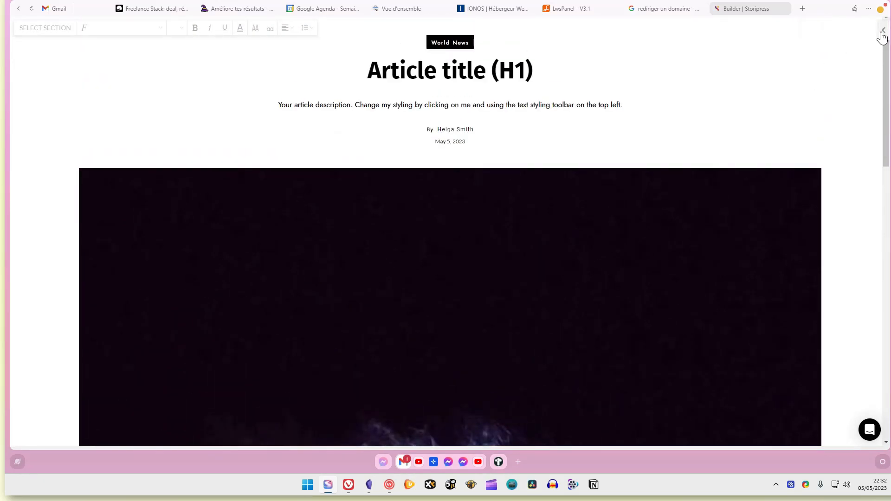
{"action": "scroll", "coordinate": [835, 58], "scroll_direction": "down", "scroll_amount": 9}
{"action": "scroll", "coordinate": [842, 47], "scroll_direction": "up", "scroll_amount": 9}
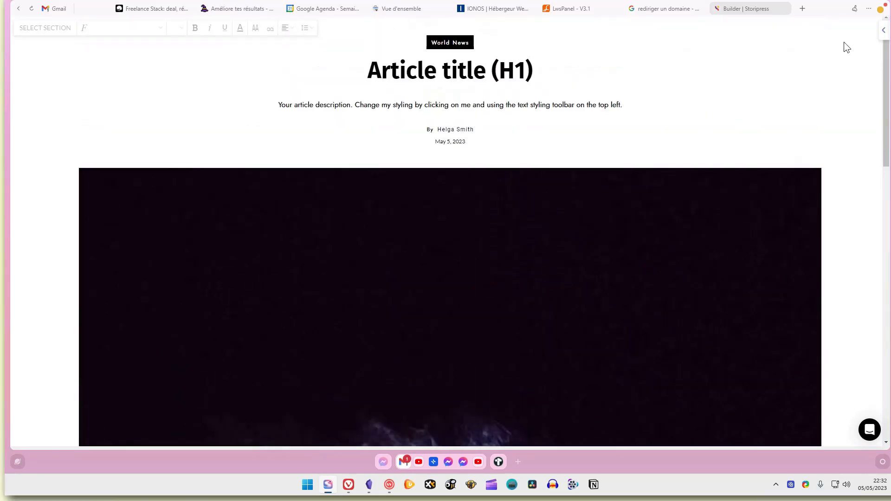
- Give the article header section a pale pink background
{"action": "left_click", "coordinate": [816, 31]}
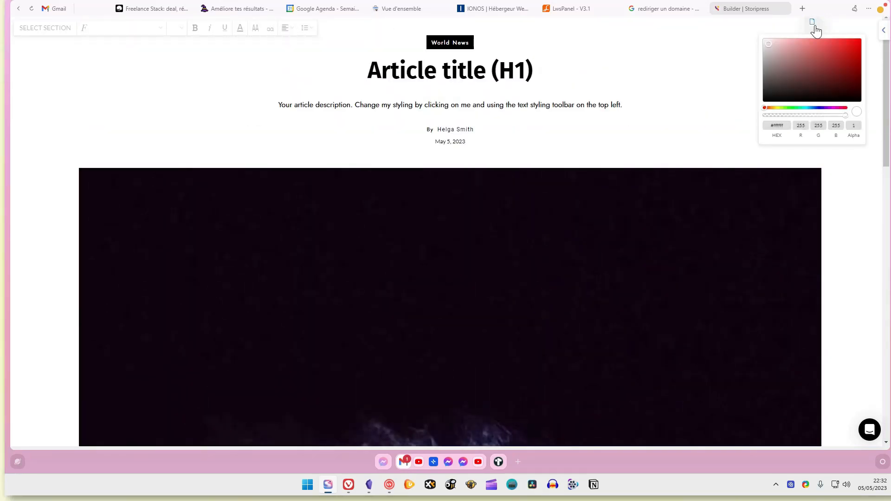
{"action": "left_click_drag", "start_coordinate": [771, 45], "coordinate": [775, 44]}
{"action": "left_click", "coordinate": [850, 28]}
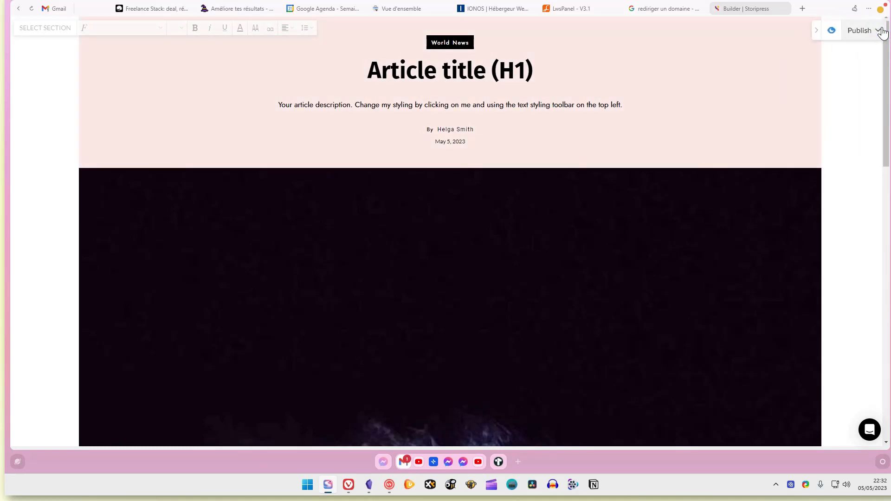
- Create an article design named "design" and apply the cream template that sets the title beside a photo
{"action": "left_click", "coordinate": [831, 29]}
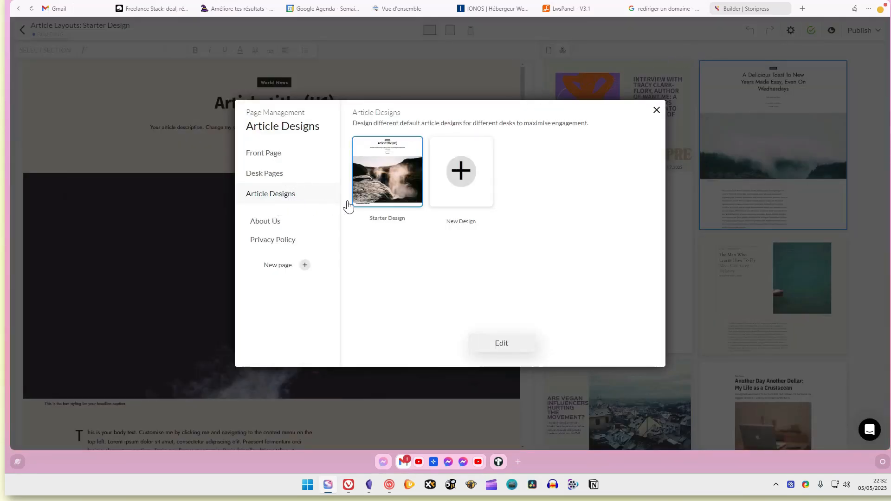
{"action": "left_click", "coordinate": [469, 176]}
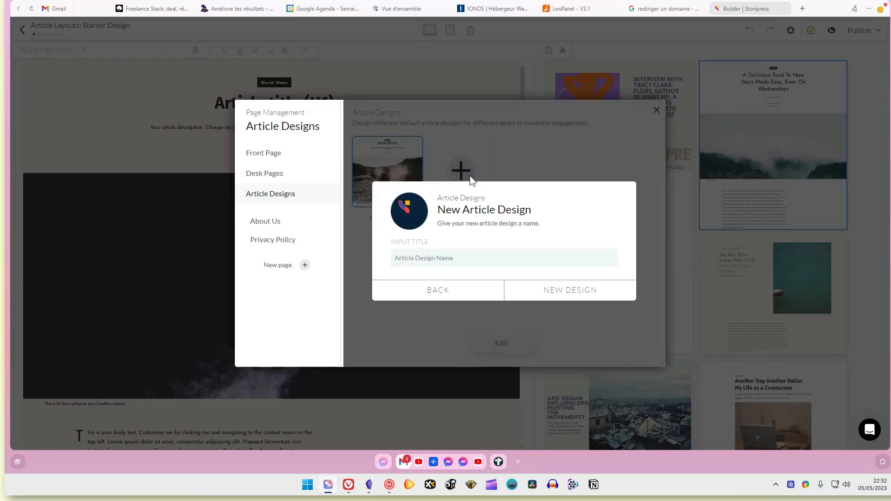
{"action": "left_click", "coordinate": [422, 257]}
{"action": "type", "text": "design"}
{"action": "left_click", "coordinate": [557, 296]}
{"action": "left_click", "coordinate": [478, 164]}
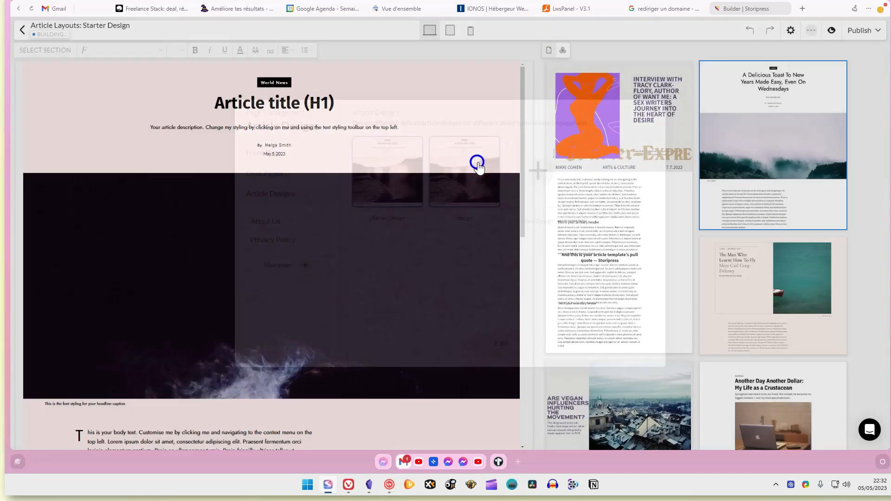
{"action": "left_click", "coordinate": [729, 275]}
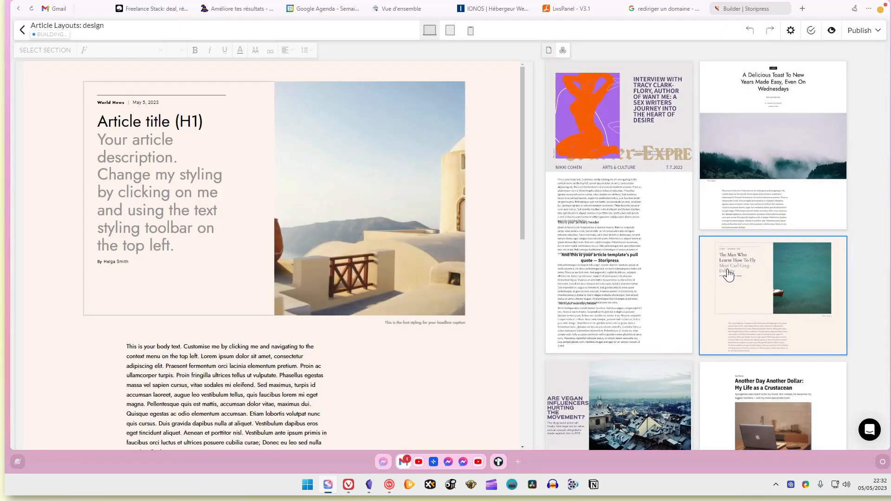
- Review the Front Page's Basic SEO, Open Graph and Custom Code settings in page management
{"action": "left_click", "coordinate": [791, 31]}
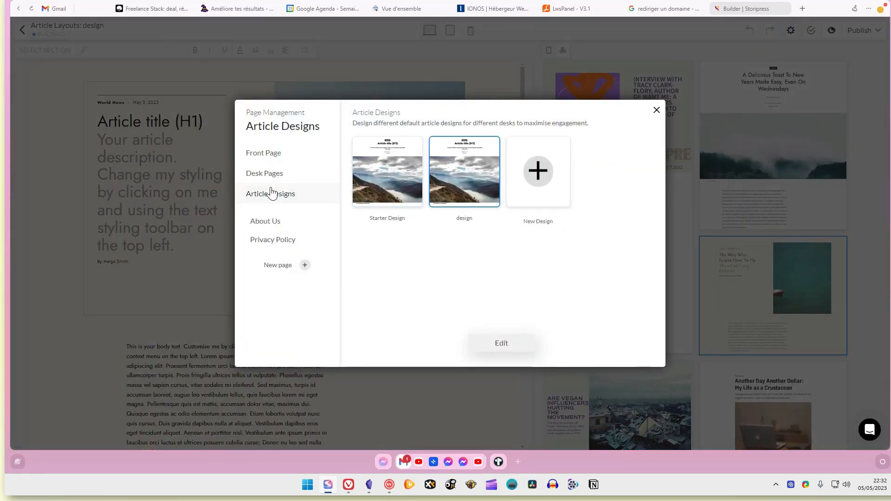
{"action": "left_click", "coordinate": [273, 155]}
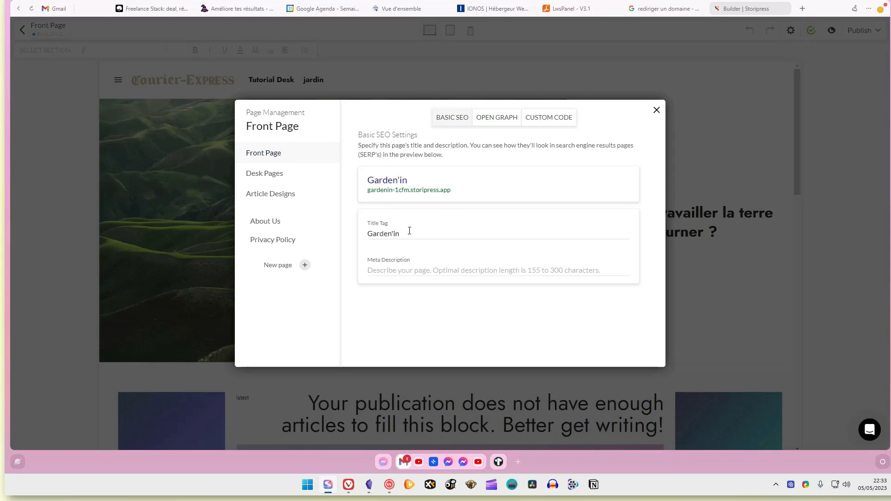
{"action": "left_click", "coordinate": [497, 124]}
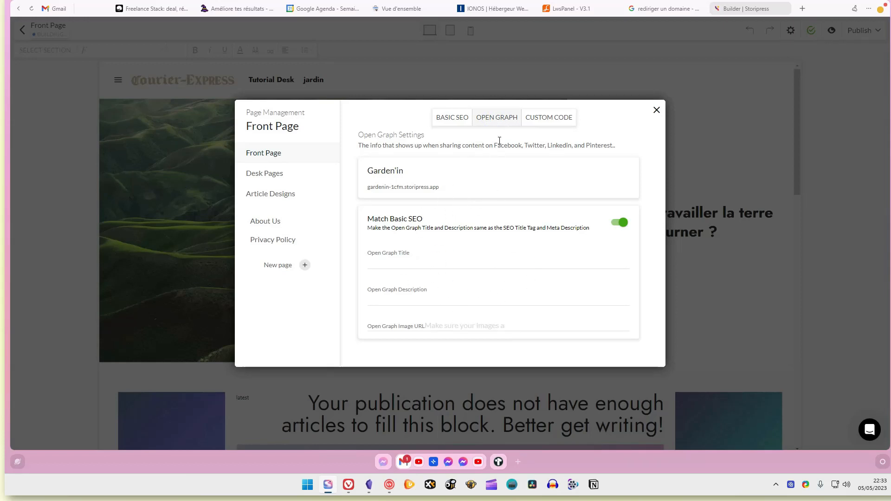
{"action": "left_click", "coordinate": [546, 124]}
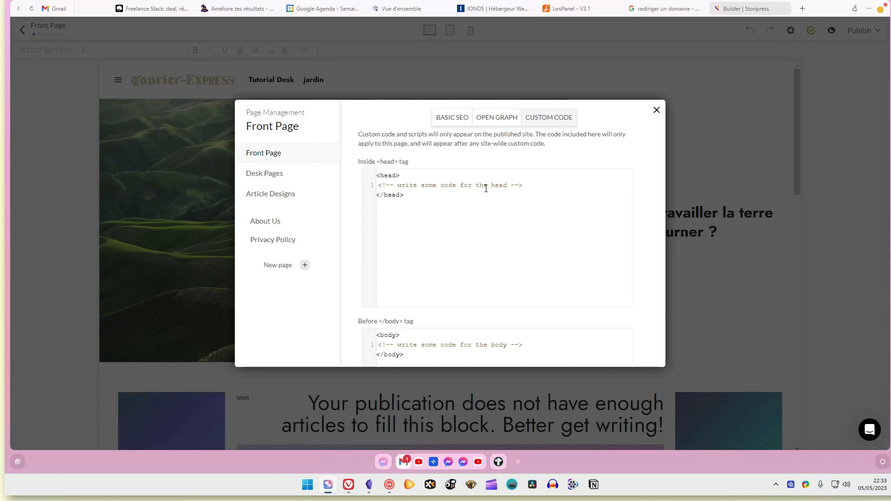
{"action": "scroll", "coordinate": [510, 259], "scroll_direction": "down", "scroll_amount": 2}
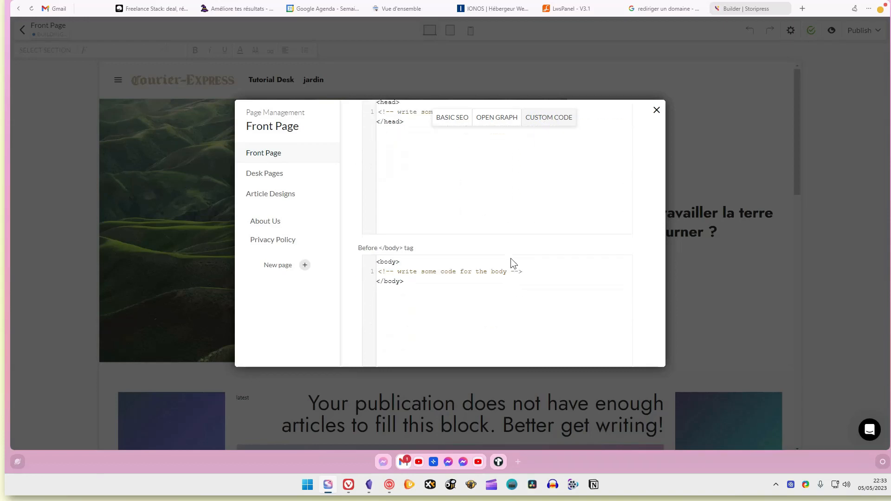
{"action": "scroll", "coordinate": [512, 260], "scroll_direction": "up", "scroll_amount": 2}
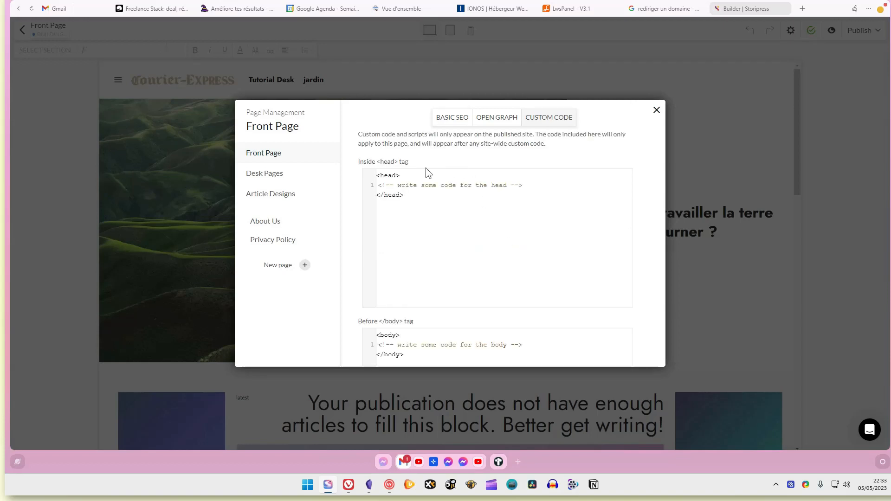
- Review the Basic SEO settings of the Tutorial Desk and jardin desk pages, and return to page management
{"action": "left_click", "coordinate": [311, 174]}
{"action": "left_click", "coordinate": [312, 174]}
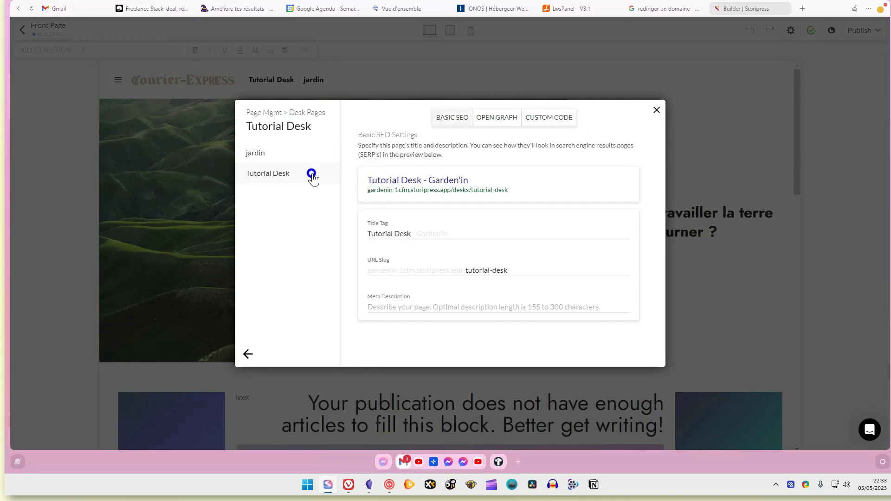
{"action": "left_click", "coordinate": [304, 155]}
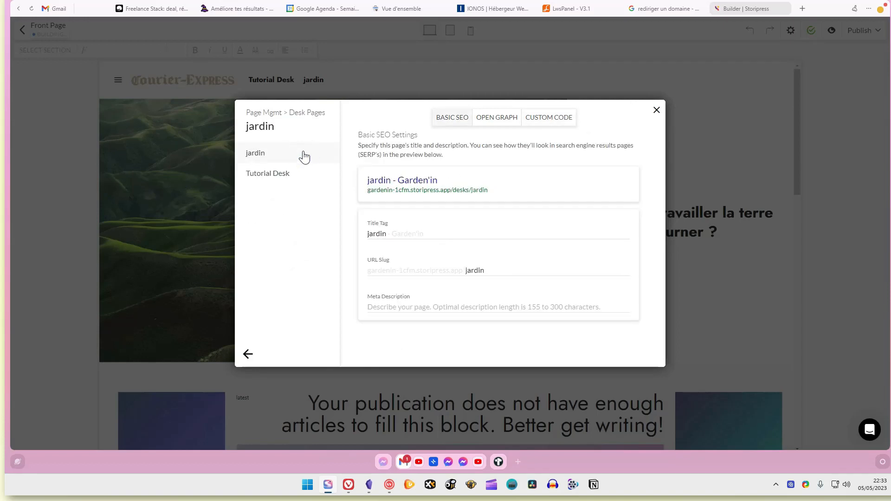
{"action": "left_click", "coordinate": [247, 356]}
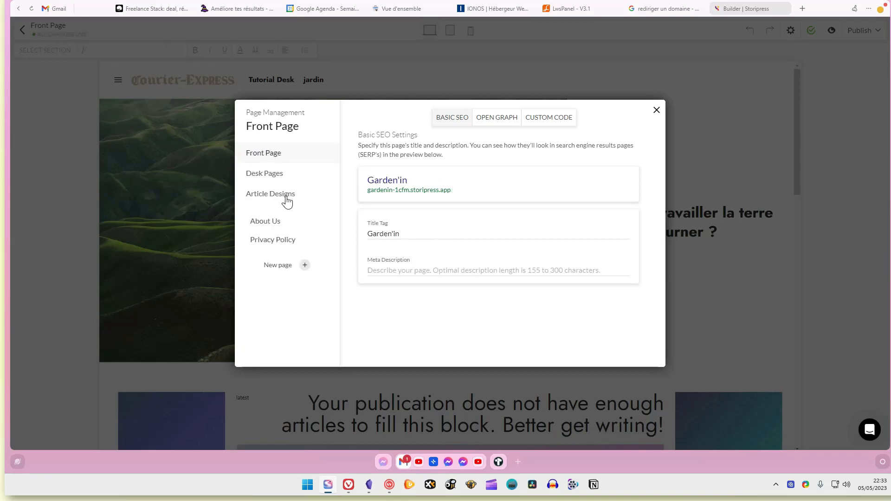
- Review the About Us and Privacy Policy pages' SEO settings, start a new page without naming it, and close page management
{"action": "left_click", "coordinate": [287, 200]}
{"action": "left_click", "coordinate": [279, 224]}
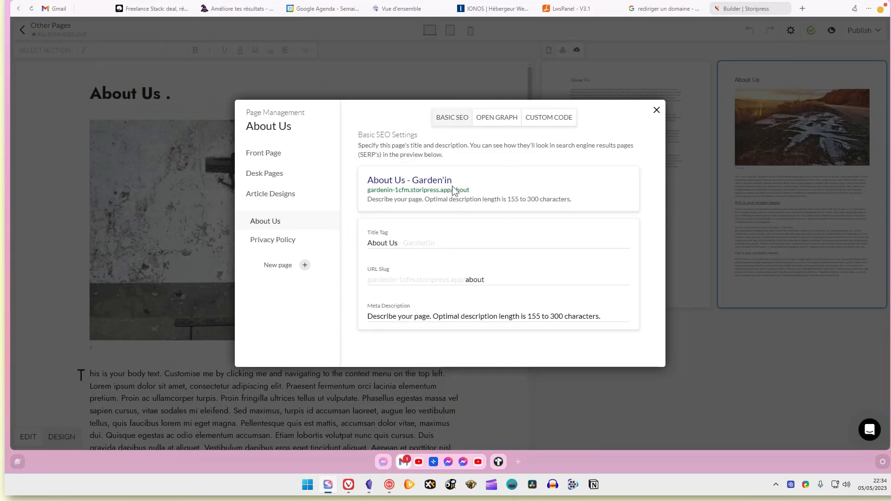
{"action": "mouse_move", "coordinate": [335, 240]}
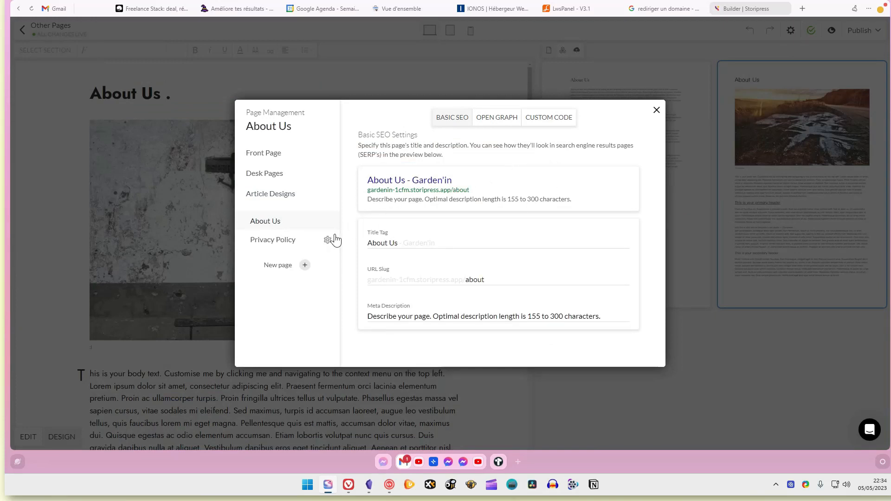
{"action": "left_click", "coordinate": [292, 245]}
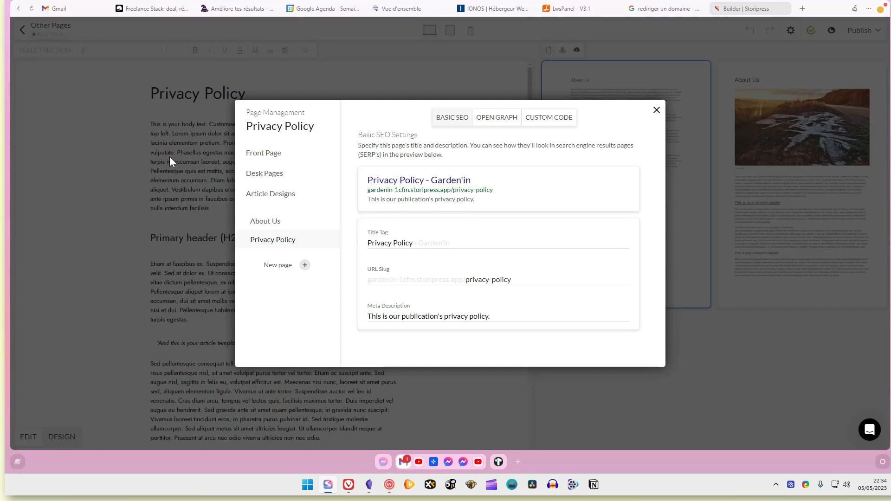
{"action": "left_click", "coordinate": [306, 267]}
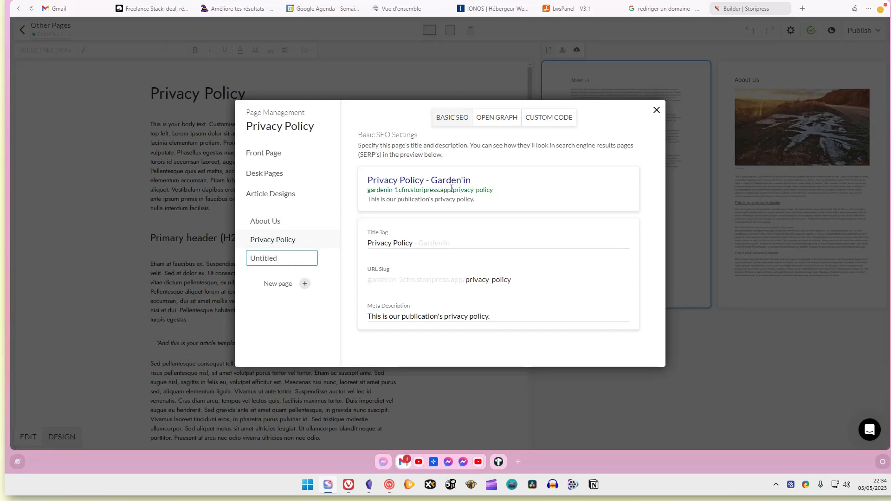
{"action": "left_click", "coordinate": [656, 111]}
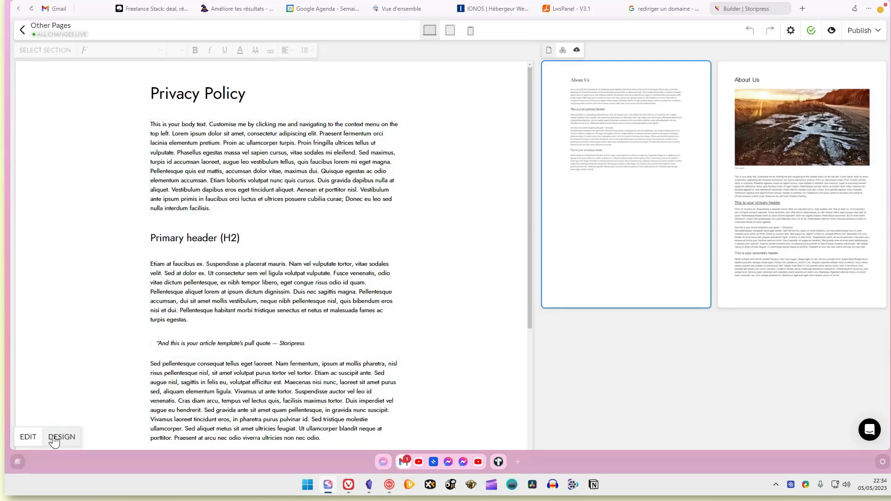
- View the Privacy Policy page's text in edit mode without changing it, and leave the site builder
{"action": "left_click", "coordinate": [29, 437]}
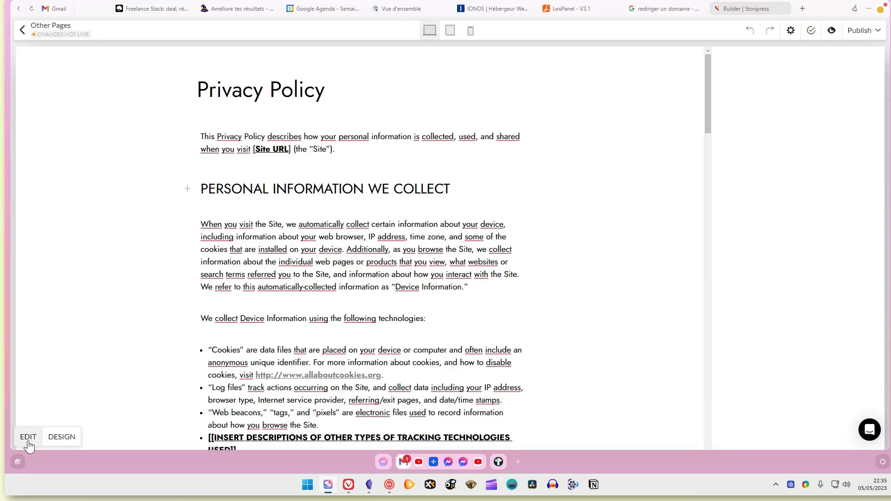
{"action": "left_click", "coordinate": [298, 249]}
{"action": "triple_click", "coordinate": [309, 289]}
{"action": "left_click", "coordinate": [310, 273]}
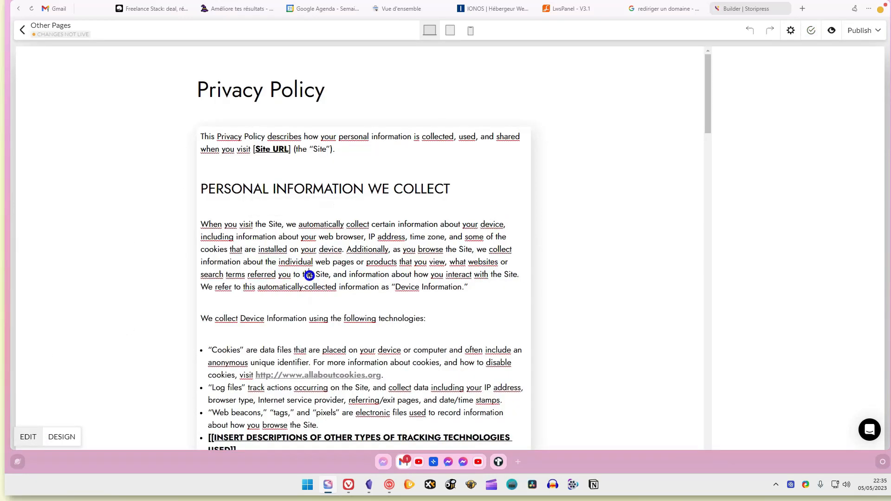
{"action": "left_click", "coordinate": [23, 32]}
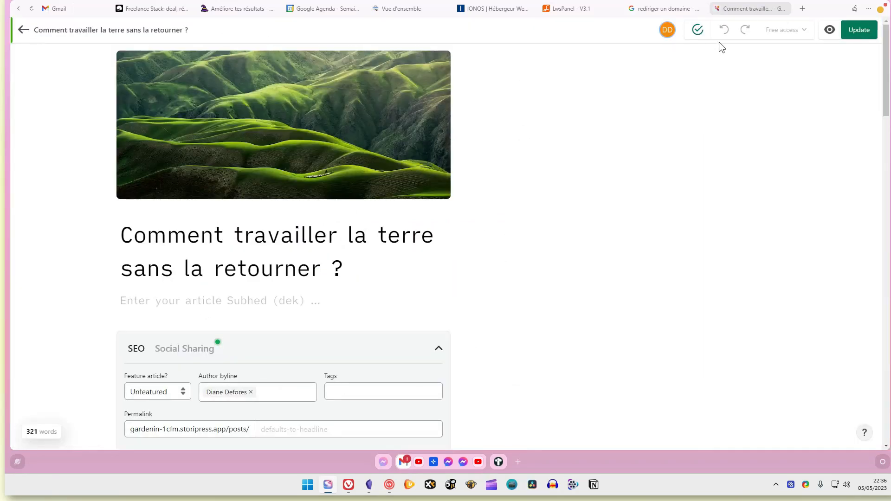
- Examine the SEO fields of the article "Comment travailler la terre sans la retourner ?", including feature status and permalink, and check its SEO guidance
{"action": "scroll", "coordinate": [60, 99], "scroll_direction": "down", "scroll_amount": 4}
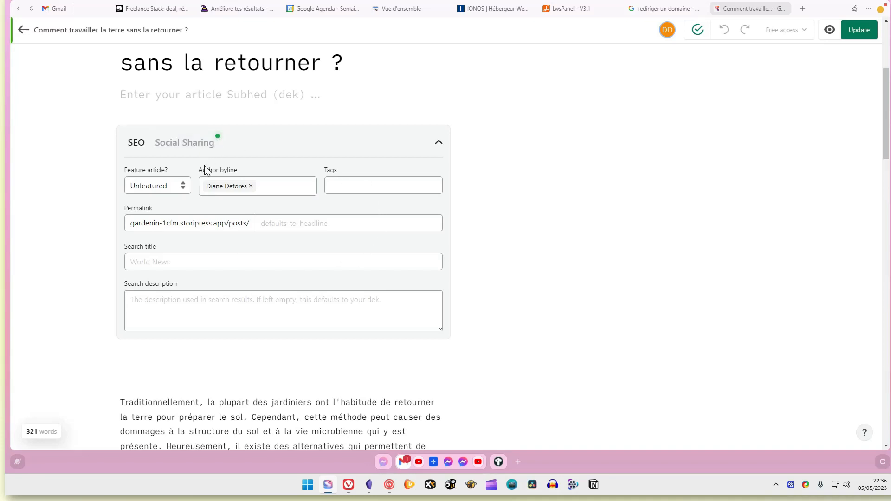
{"action": "left_click", "coordinate": [169, 186]}
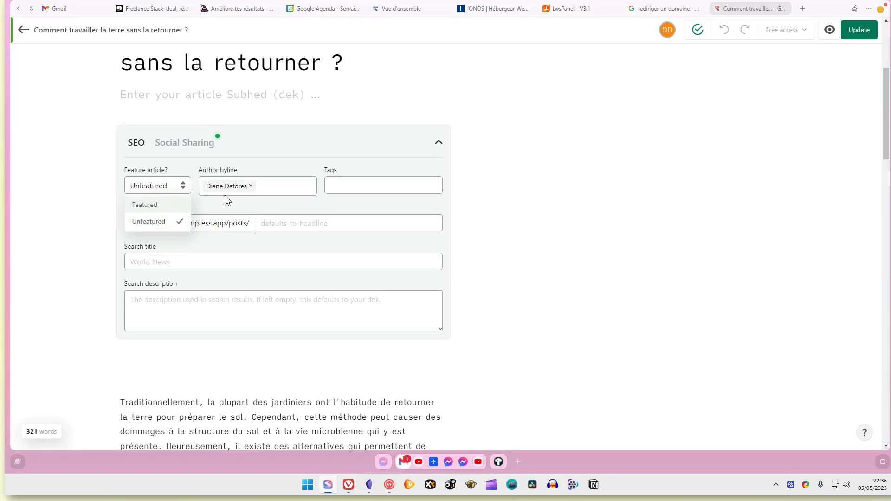
{"action": "left_click", "coordinate": [340, 182]}
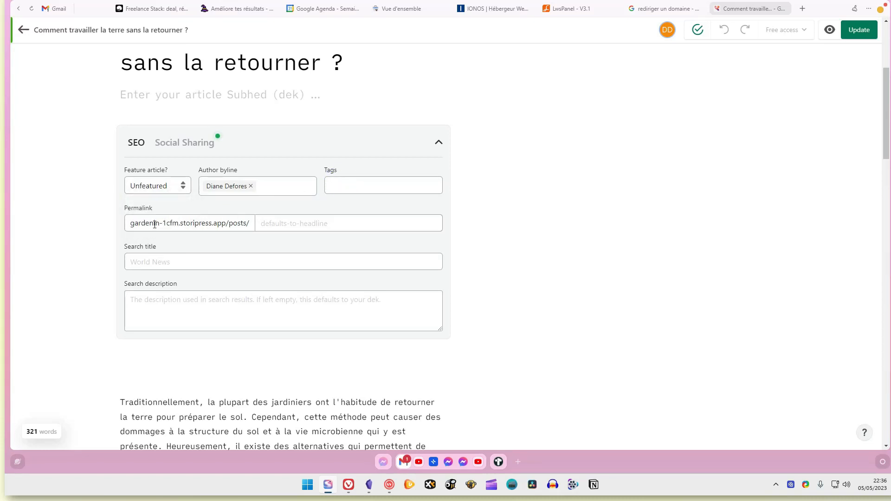
{"action": "left_click", "coordinate": [292, 225]}
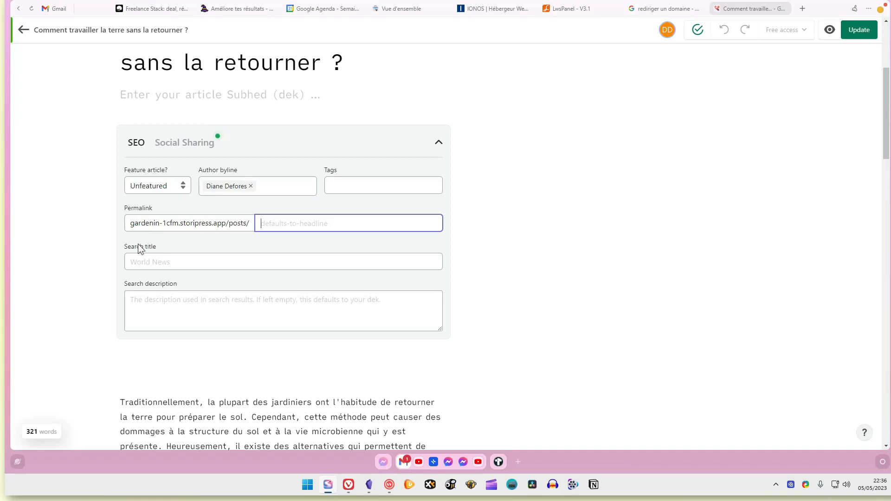
{"action": "left_click_drag", "start_coordinate": [131, 223], "coordinate": [253, 226]}
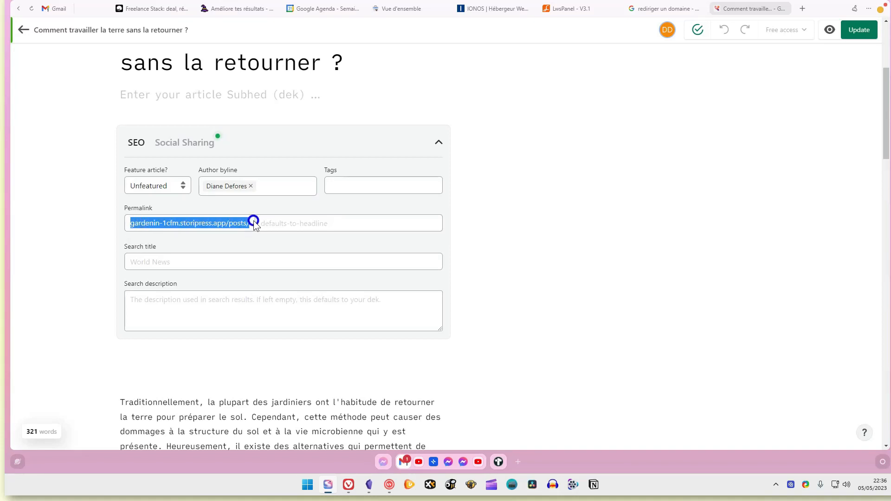
{"action": "left_click", "coordinate": [250, 221]}
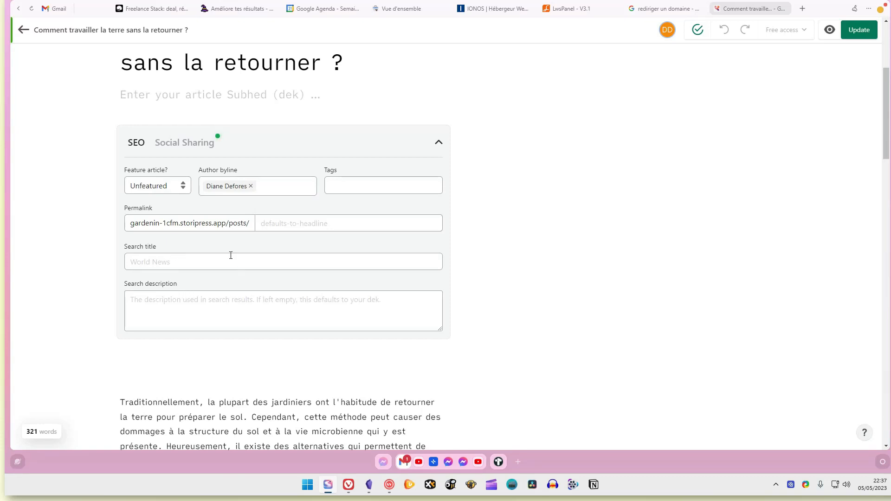
{"action": "left_click", "coordinate": [864, 33]}
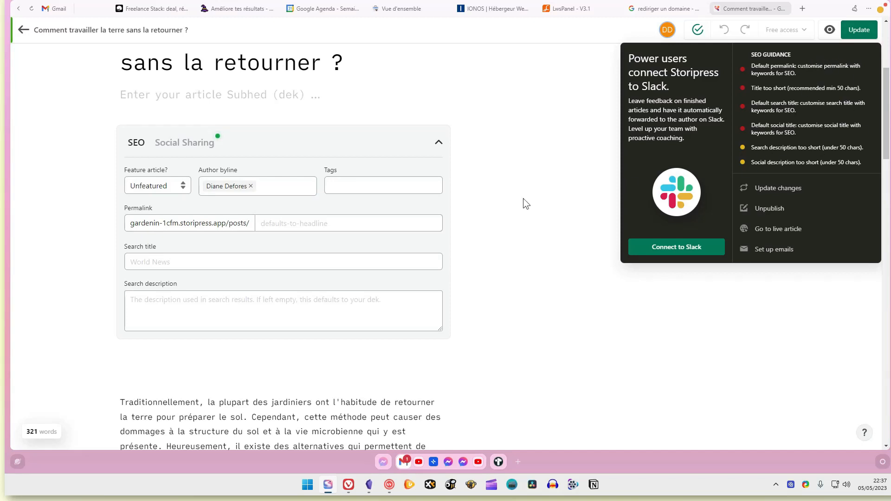
- Examine the article's social sharing options for Facebook, Twitter, social title, description and image
{"action": "left_click", "coordinate": [186, 146]}
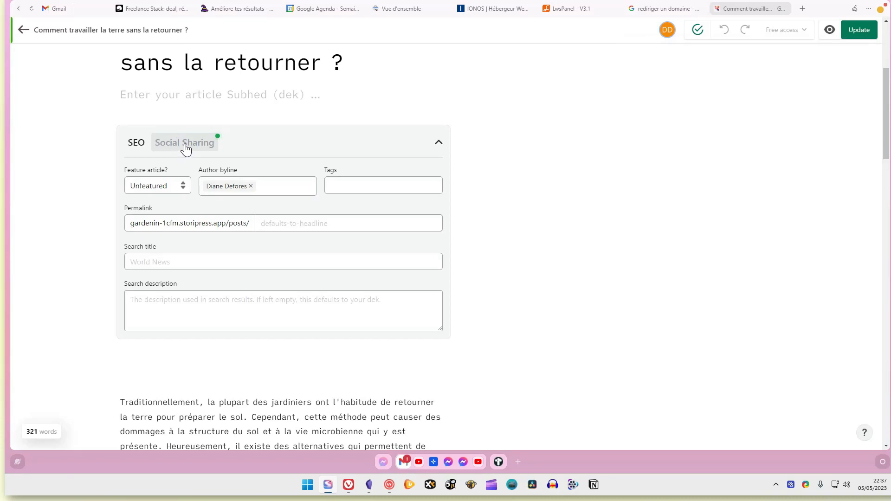
{"action": "left_click", "coordinate": [186, 147]}
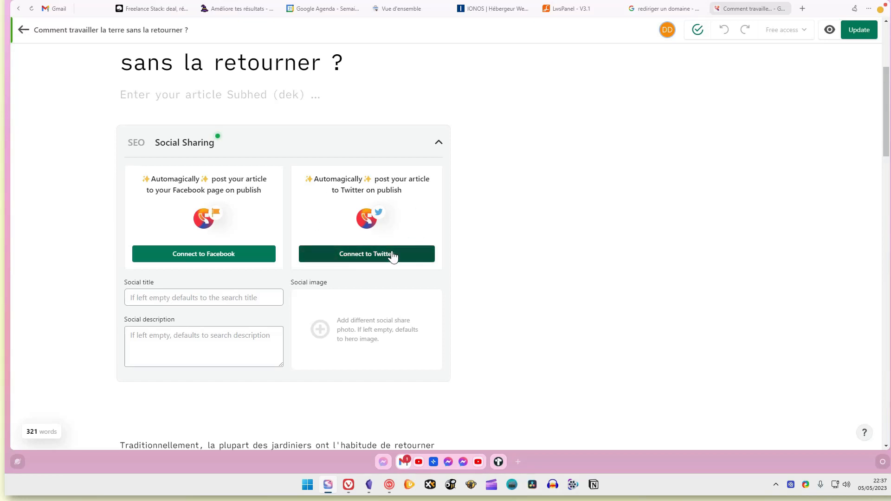
{"action": "scroll", "coordinate": [392, 257], "scroll_direction": "down", "scroll_amount": 5}
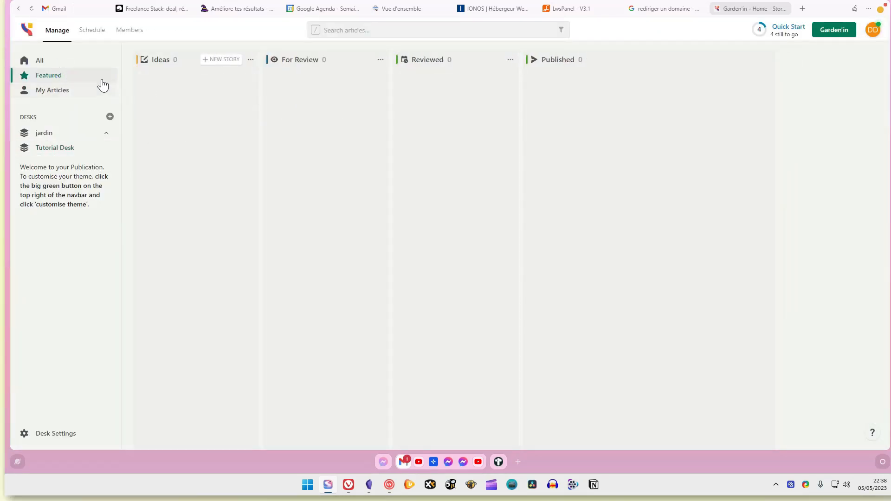
- Mark the "New articles start here" idea as featured from My Articles and open it in the editor
{"action": "left_click", "coordinate": [52, 59]}
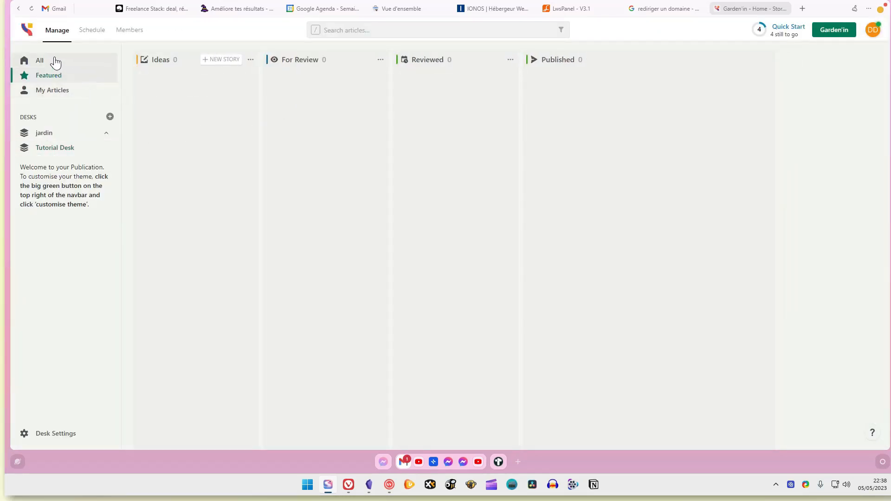
{"action": "left_click", "coordinate": [59, 95]}
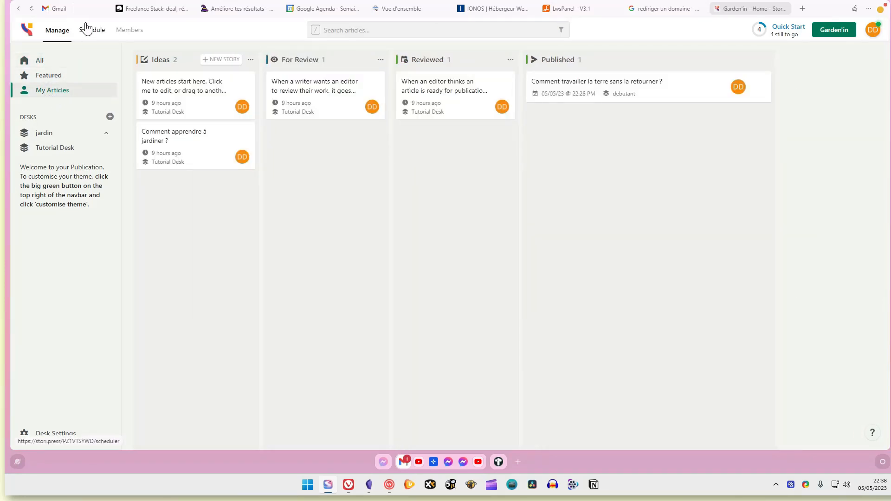
{"action": "right_click", "coordinate": [188, 91]}
{"action": "left_click", "coordinate": [240, 120]}
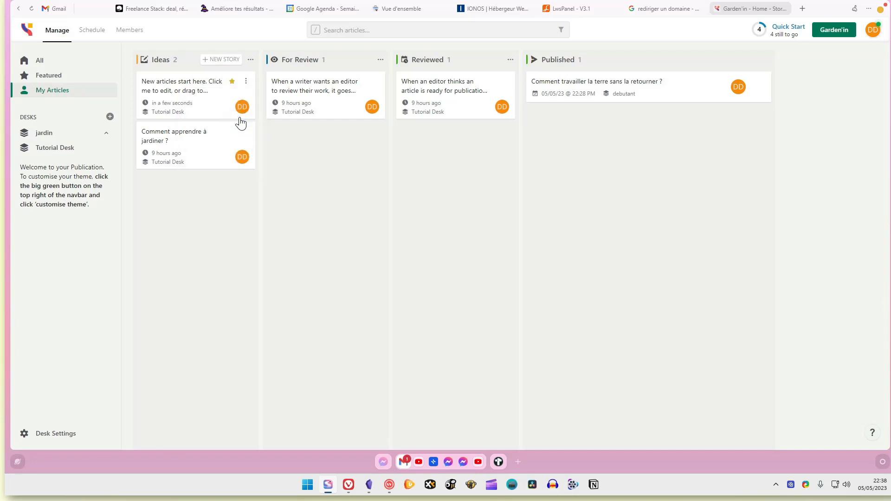
{"action": "left_click", "coordinate": [225, 94]}
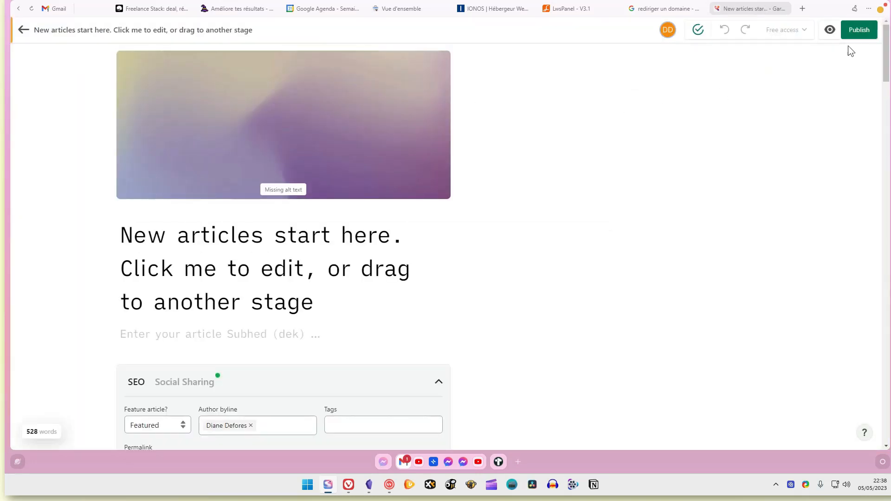
- Schedule the "New articles start here" article for 07/05/2023 at 10:00 AM from its publishing options and leave the editor
{"action": "left_click", "coordinate": [856, 31]}
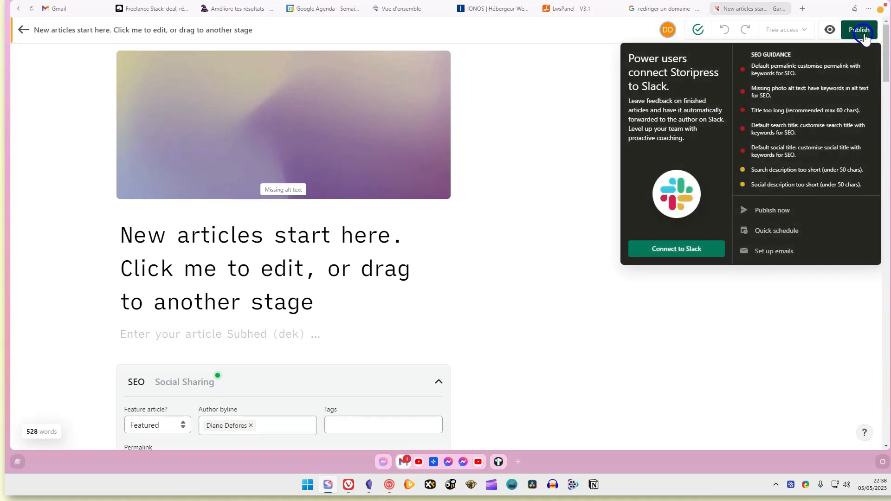
{"action": "left_click", "coordinate": [782, 232]}
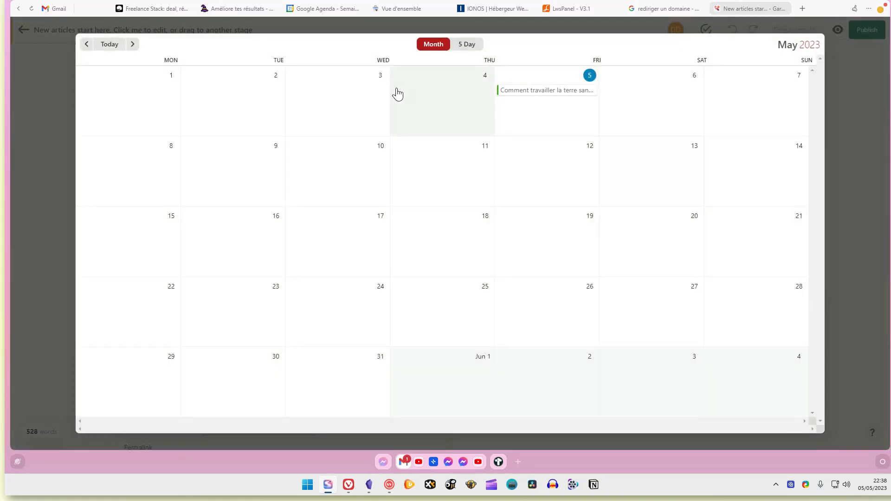
{"action": "left_click", "coordinate": [732, 104]}
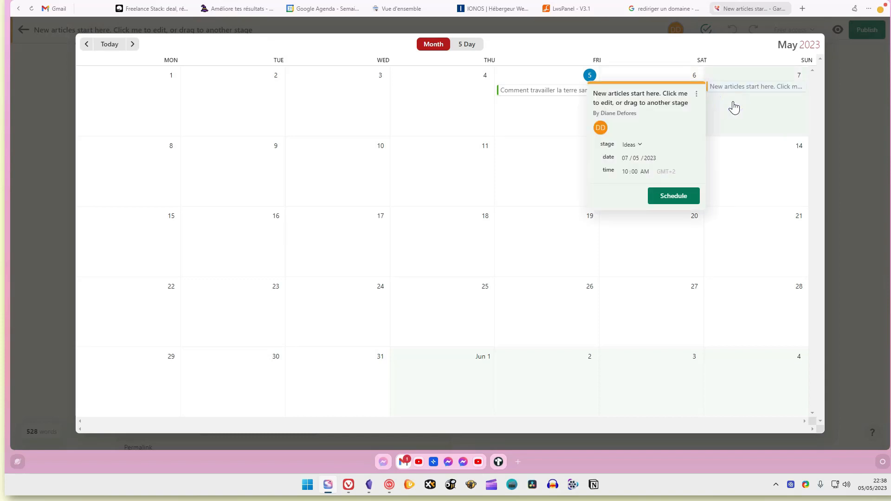
{"action": "left_click", "coordinate": [666, 195]}
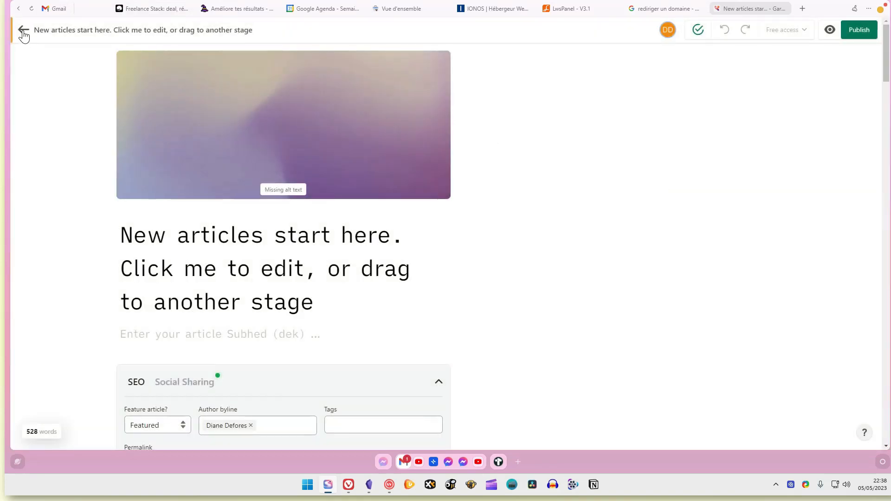
{"action": "left_click", "coordinate": [23, 32]}
- Schedule the unscheduled article "When a writer wants an editor to review their work, it goes here" for 10/05/2023 at 10:00 AM in the calendar
{"action": "left_click", "coordinate": [89, 33]}
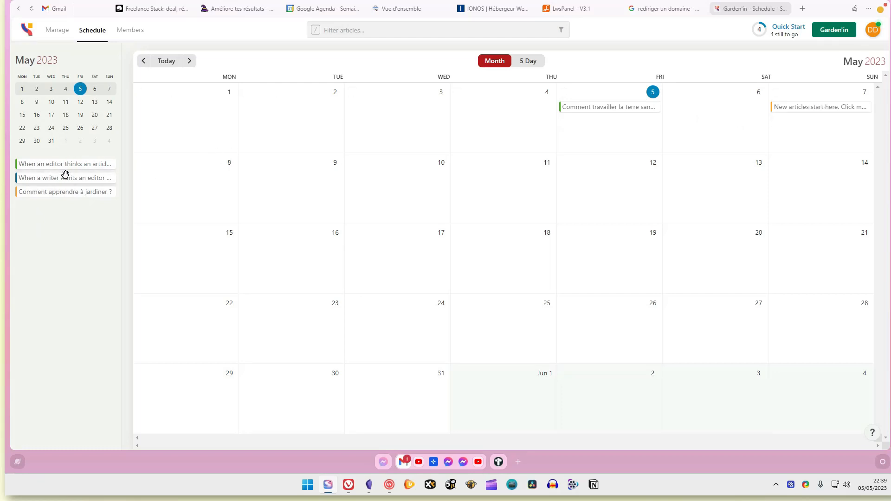
{"action": "left_click_drag", "start_coordinate": [65, 174], "coordinate": [386, 193]}
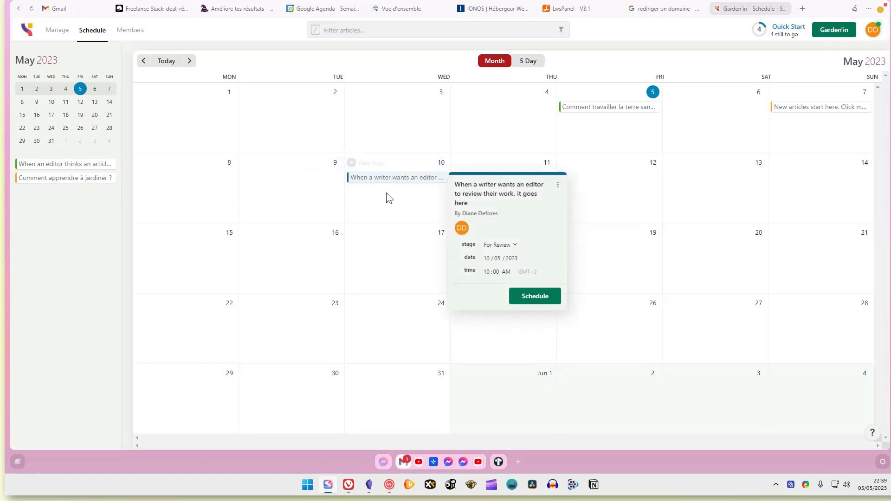
{"action": "left_click", "coordinate": [534, 297]}
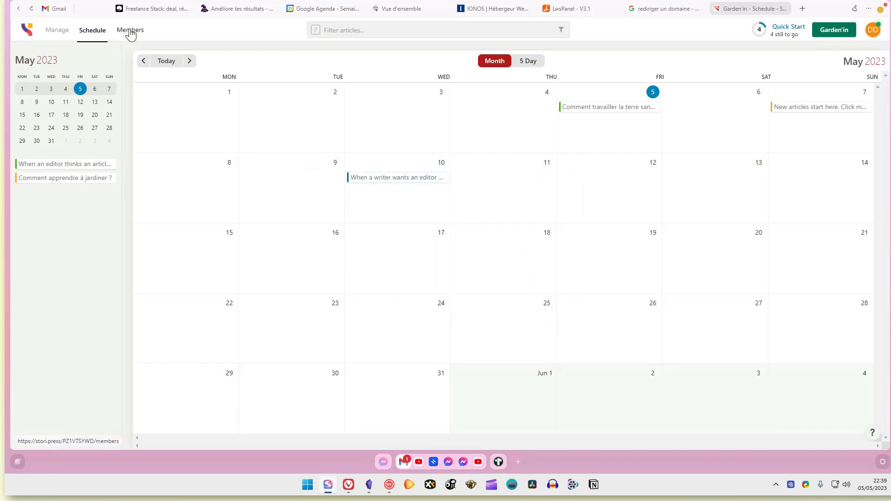
- Examine the Members subscription setup, covering paid subscriptions, email newsletters and support email, and close it without entering anything
{"action": "left_click", "coordinate": [130, 30]}
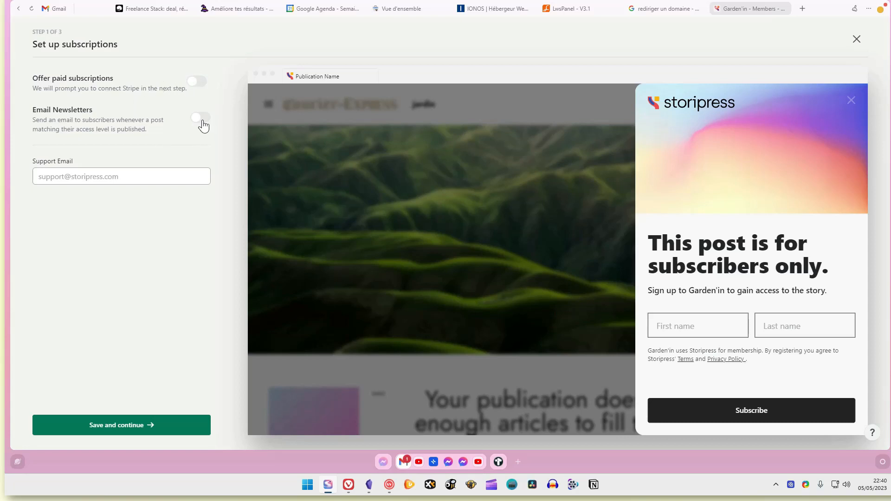
{"action": "left_click", "coordinate": [132, 177]}
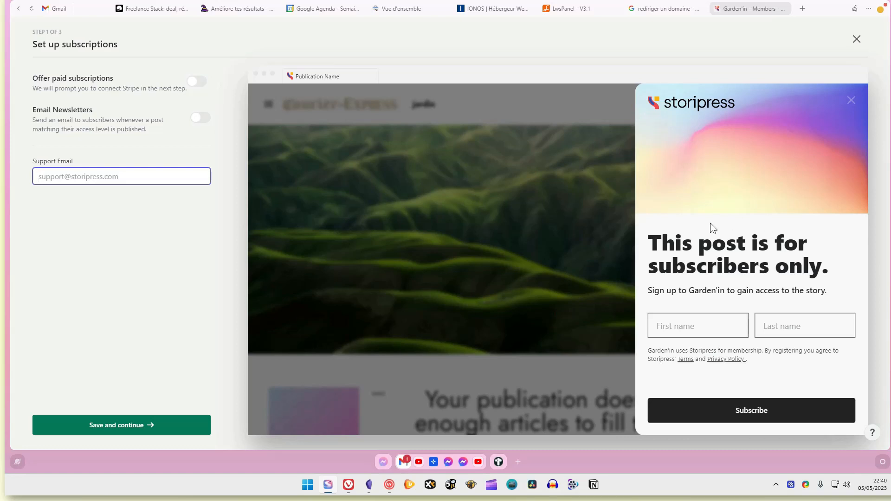
{"action": "left_click", "coordinate": [173, 430]}
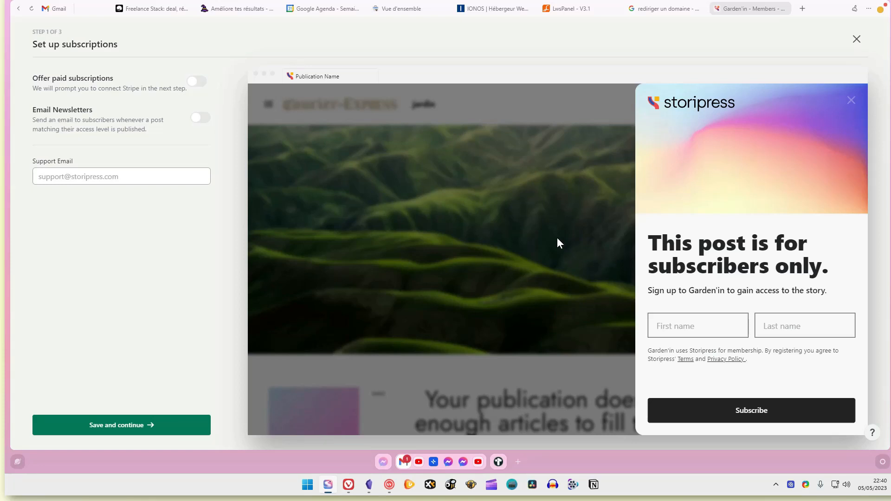
{"action": "left_click", "coordinate": [854, 40]}
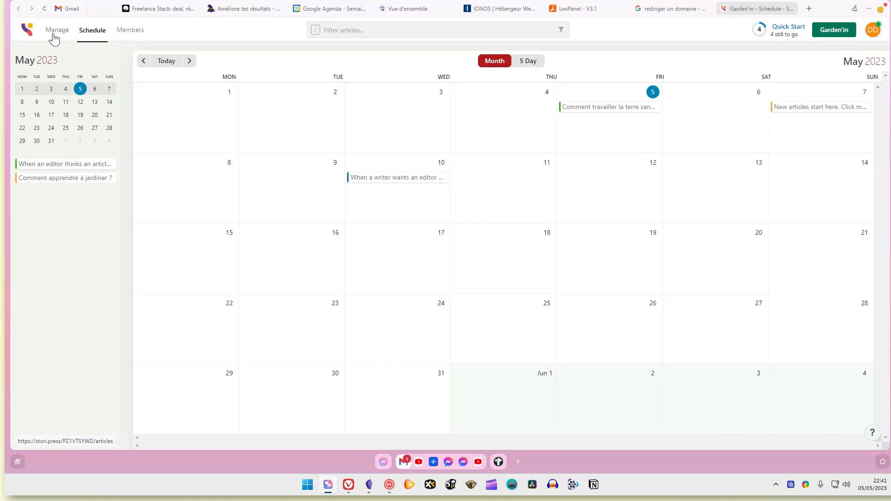
- View the article filter options on the Manage board and the Quick Start setup checklist
{"action": "left_click", "coordinate": [29, 34]}
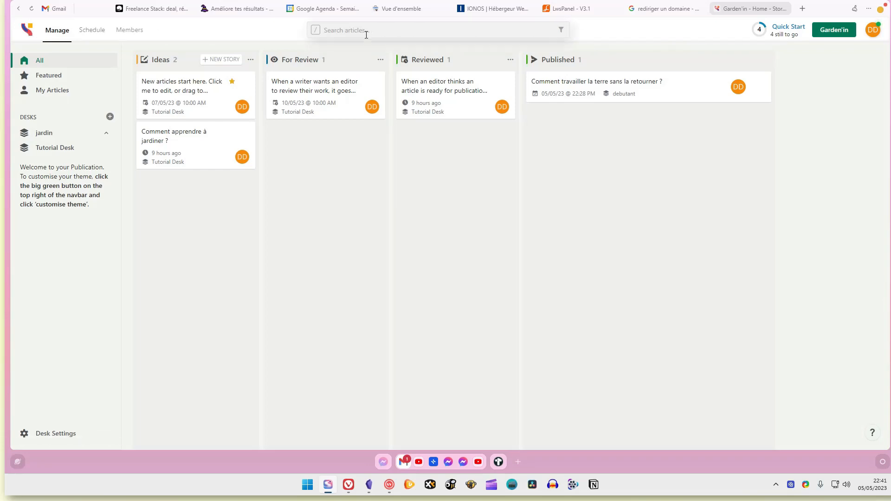
{"action": "left_click", "coordinate": [561, 30]}
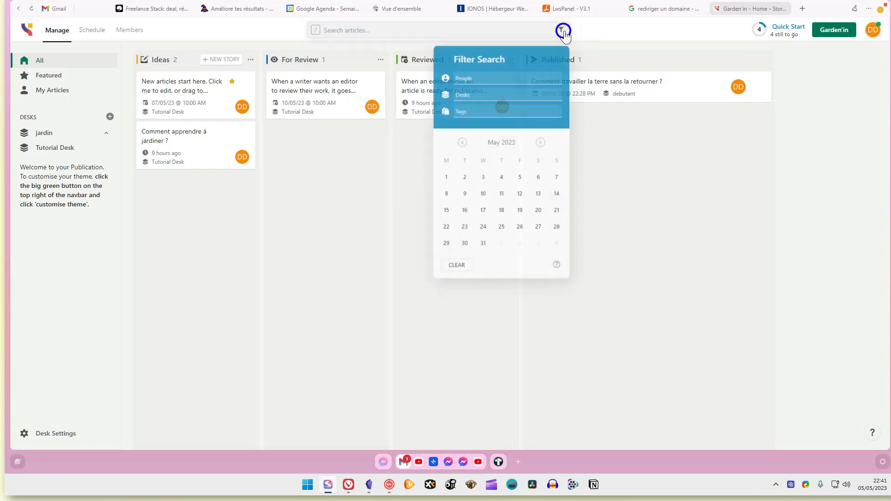
{"action": "left_click", "coordinate": [790, 28]}
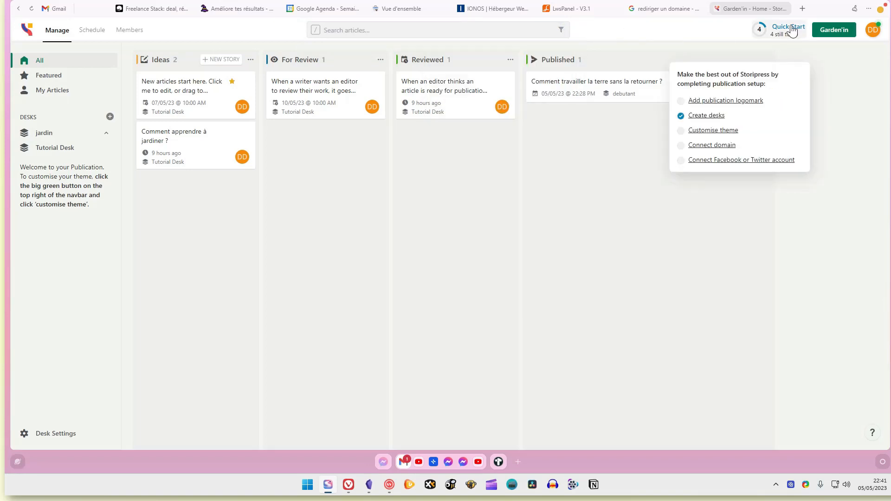
- Review the publication details from basic information to the Danger Zone, adding a blank social link entry without saving it
{"action": "left_click", "coordinate": [755, 100]}
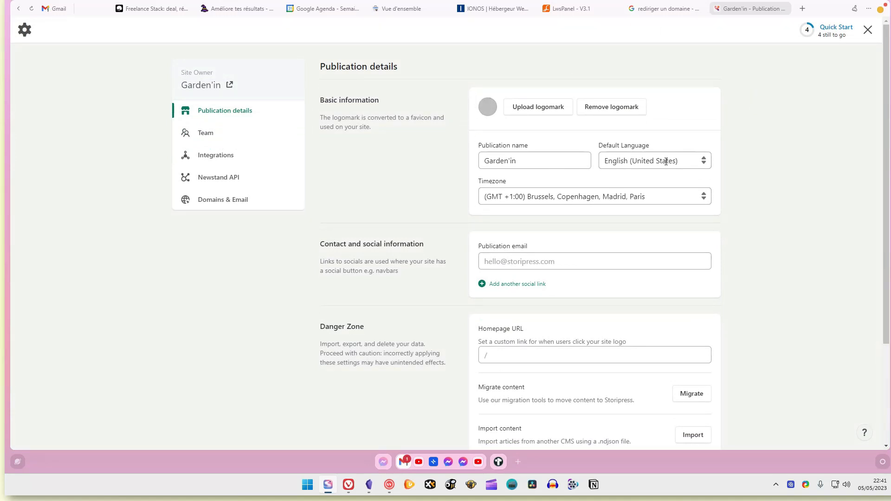
{"action": "scroll", "coordinate": [666, 160], "scroll_direction": "down", "scroll_amount": 3}
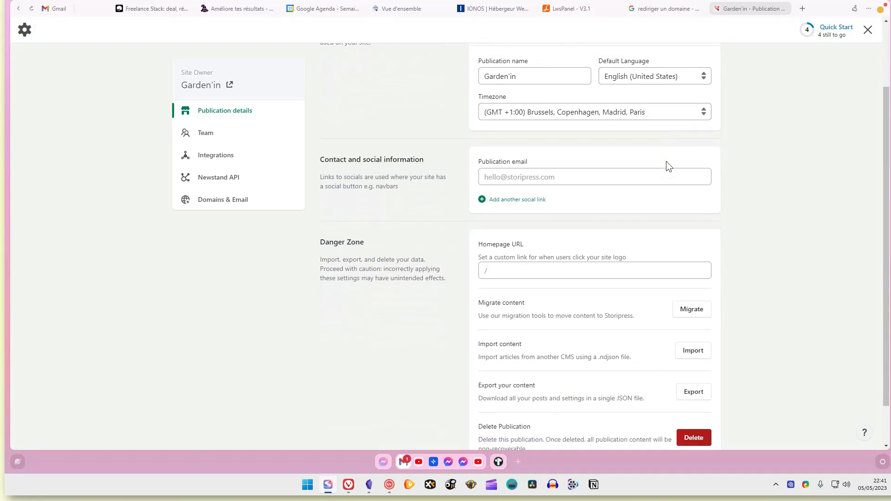
{"action": "left_click", "coordinate": [533, 149]}
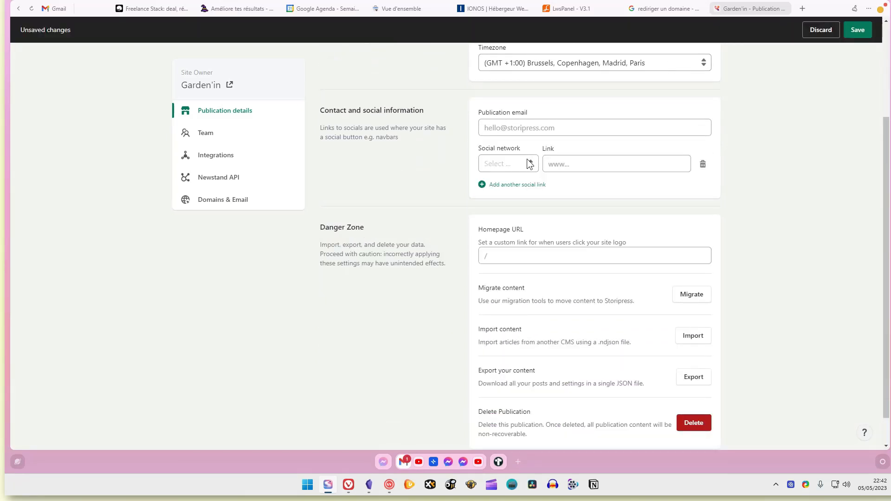
{"action": "scroll", "coordinate": [694, 273], "scroll_direction": "down", "scroll_amount": 1}
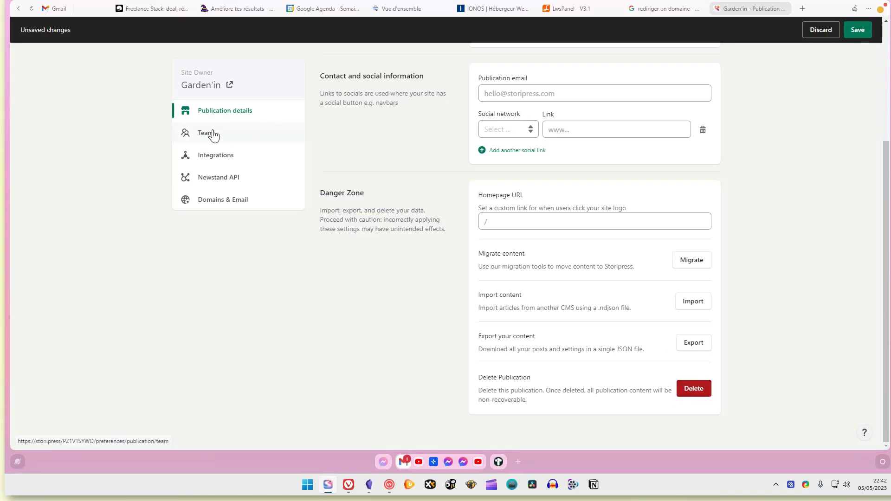
- Examine the publication's Team, Integrations, Newstand API and Domains & Email settings, and leave the publication settings
{"action": "left_click", "coordinate": [260, 134]}
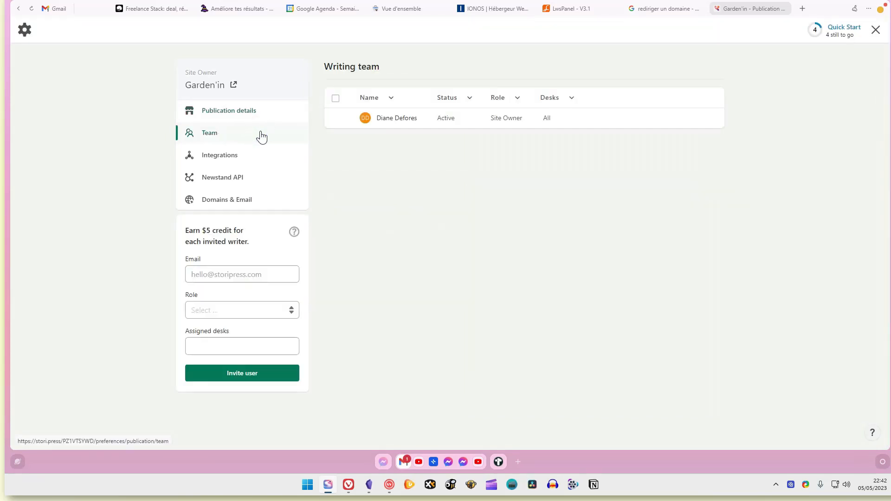
{"action": "left_click", "coordinate": [258, 158]}
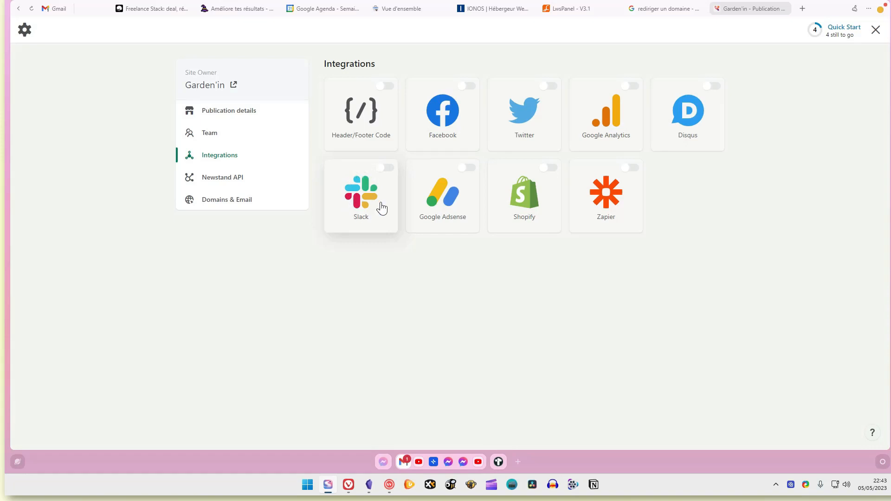
{"action": "left_click", "coordinate": [225, 181]}
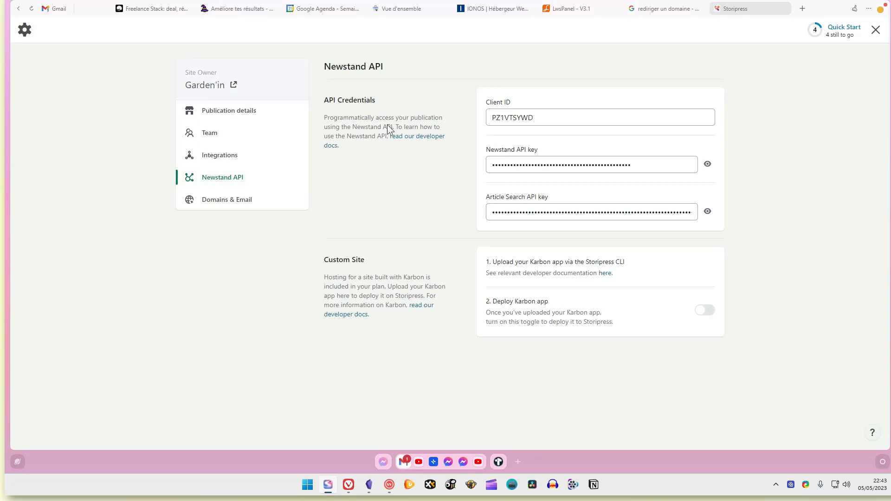
{"action": "left_click", "coordinate": [237, 201]}
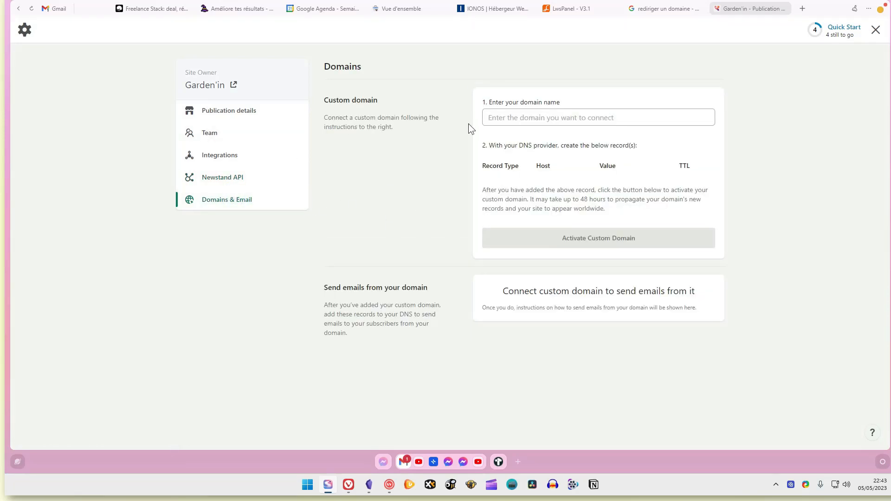
{"action": "left_click", "coordinate": [551, 117]}
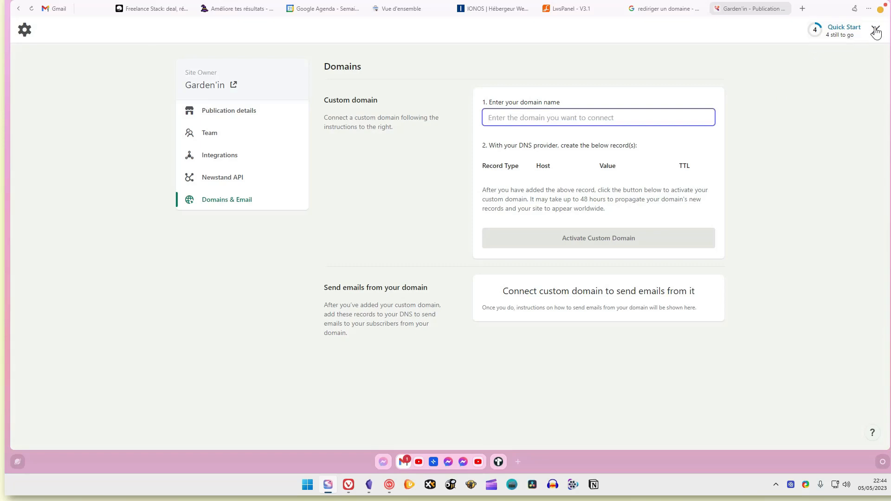
{"action": "left_click", "coordinate": [838, 38]}
- Check the Quick Start checklist again and examine the My profile page in the account settings
{"action": "left_click", "coordinate": [787, 31]}
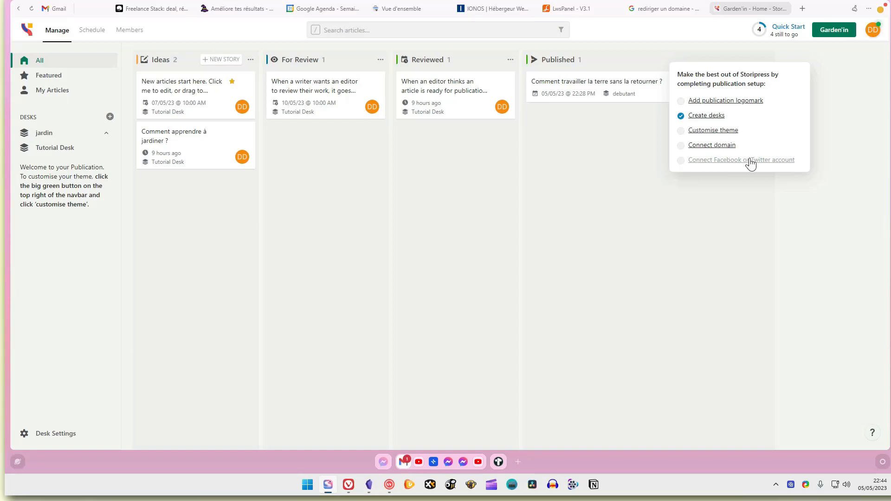
{"action": "left_click", "coordinate": [874, 34]}
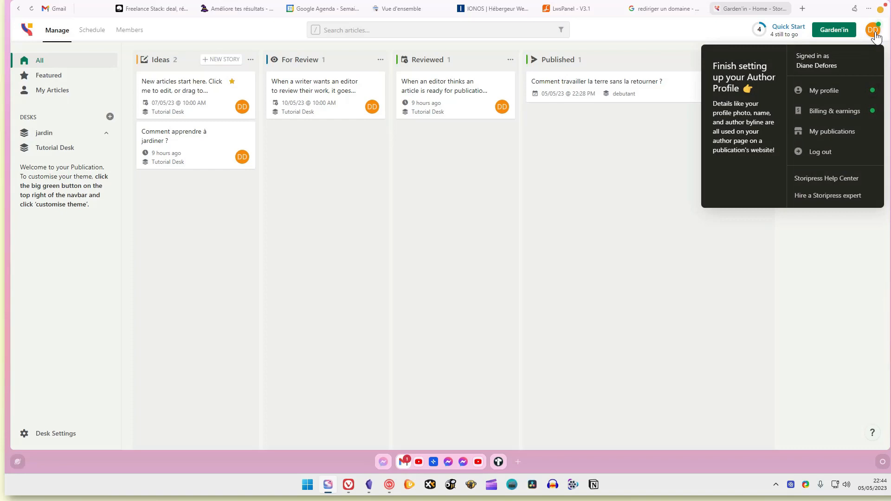
{"action": "left_click", "coordinate": [825, 90]}
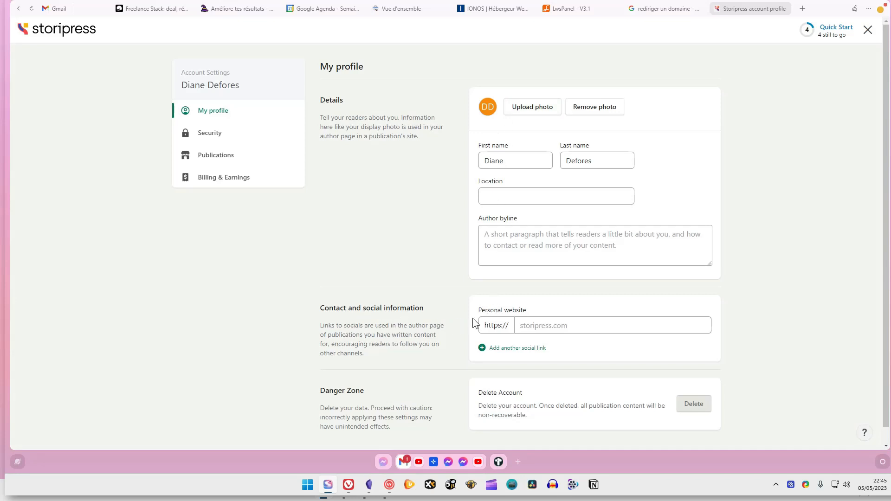
{"action": "scroll", "coordinate": [603, 336], "scroll_direction": "down", "scroll_amount": 1}
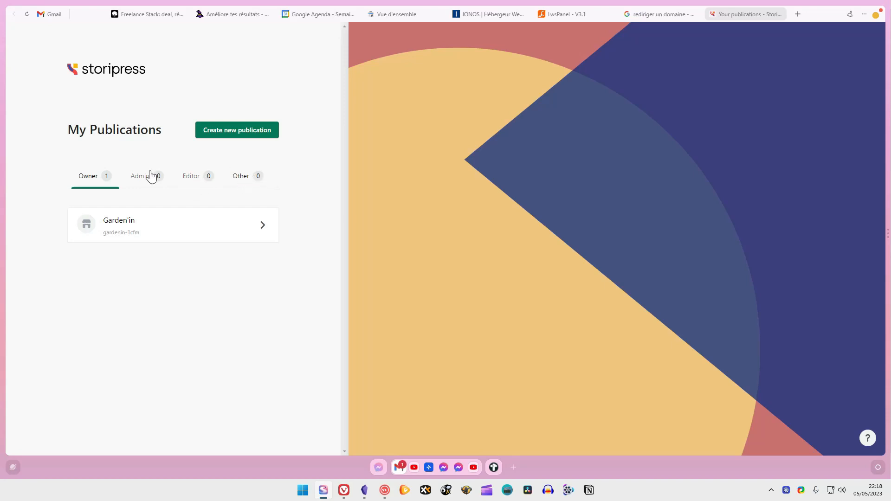
- In the Garden'in publication, duplicate the published article "Comment réchauffer la terre du jardin ?" and move the copy from Ideas to Published
{"action": "left_click", "coordinate": [150, 228]}
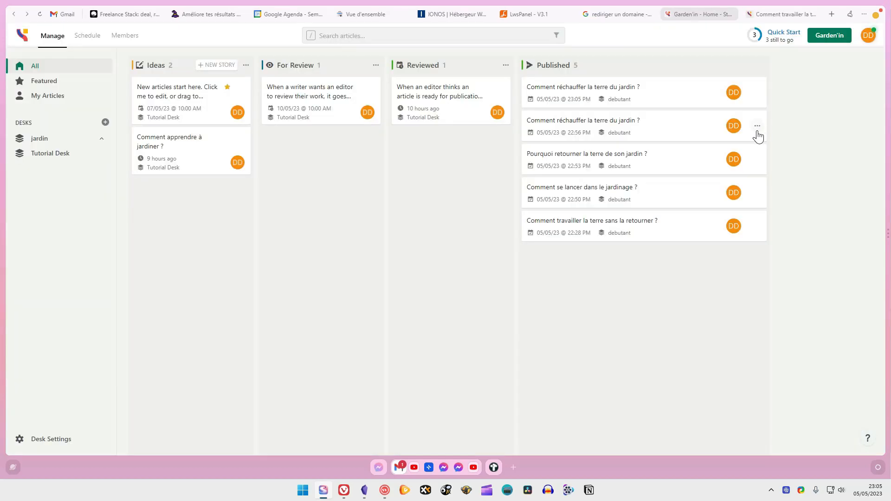
{"action": "left_click", "coordinate": [756, 126]}
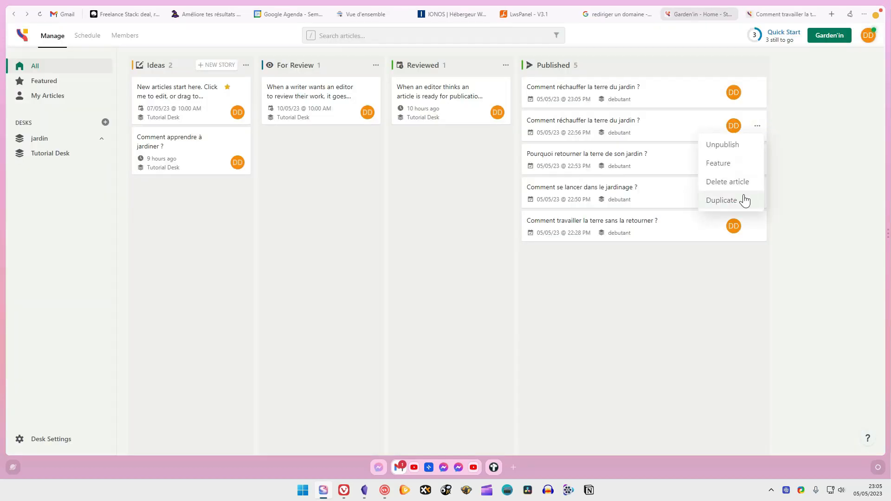
{"action": "left_click", "coordinate": [743, 199]}
{"action": "left_click", "coordinate": [757, 125]}
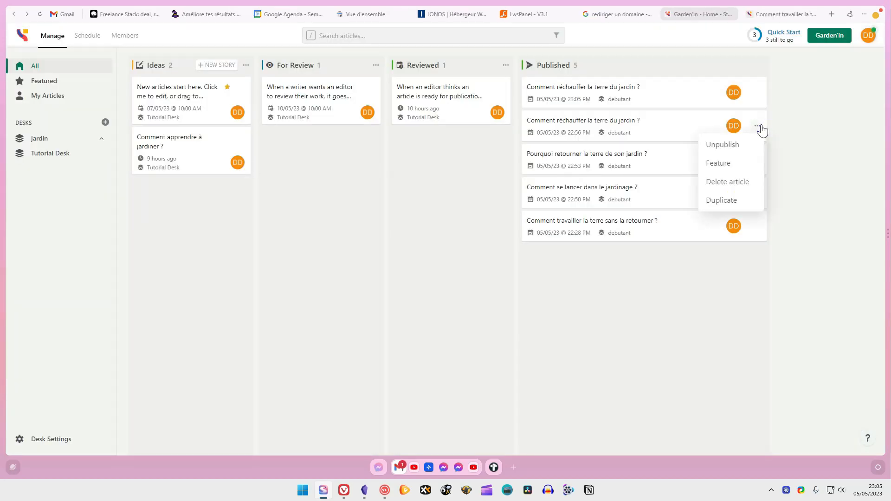
{"action": "left_click", "coordinate": [743, 200]}
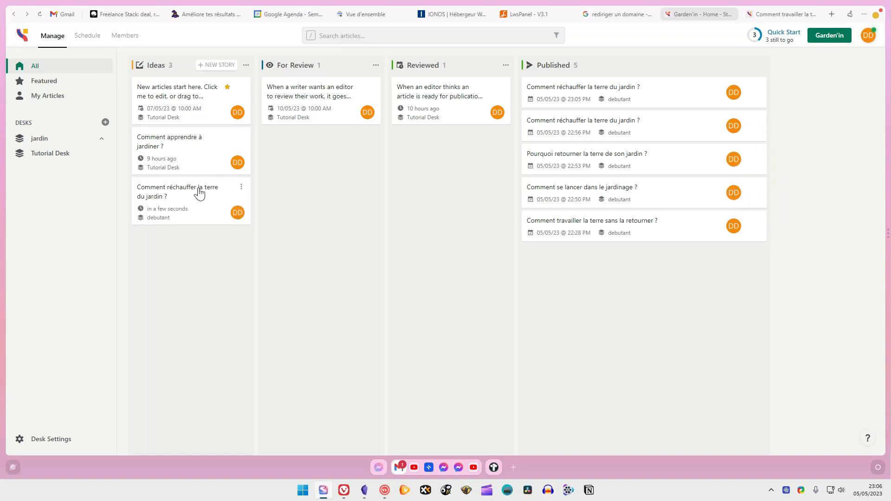
{"action": "left_click_drag", "start_coordinate": [198, 193], "coordinate": [642, 254]}
- Create three more duplicates of "Comment réchauffer la terre du jardin ?" and move each copy from Ideas to Published
{"action": "left_click", "coordinate": [757, 159]}
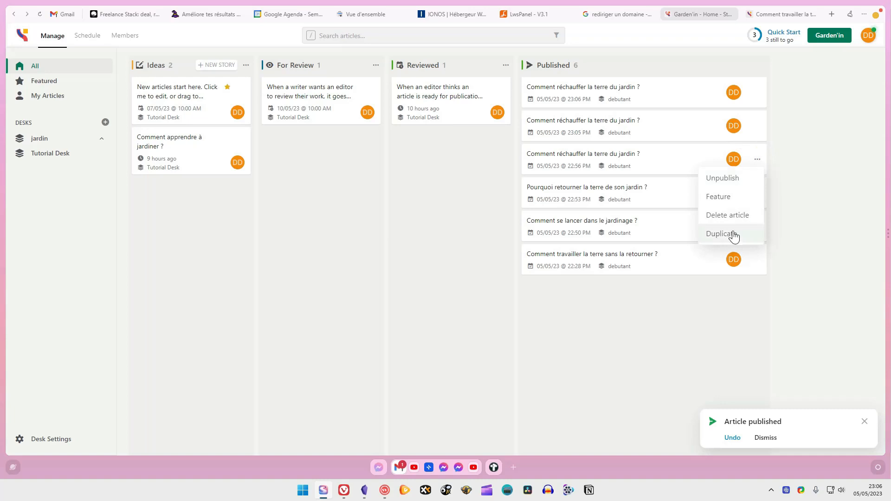
{"action": "left_click", "coordinate": [729, 234]}
{"action": "left_click_drag", "start_coordinate": [215, 188], "coordinate": [635, 232]}
{"action": "left_click", "coordinate": [756, 159]}
{"action": "left_click", "coordinate": [721, 234]}
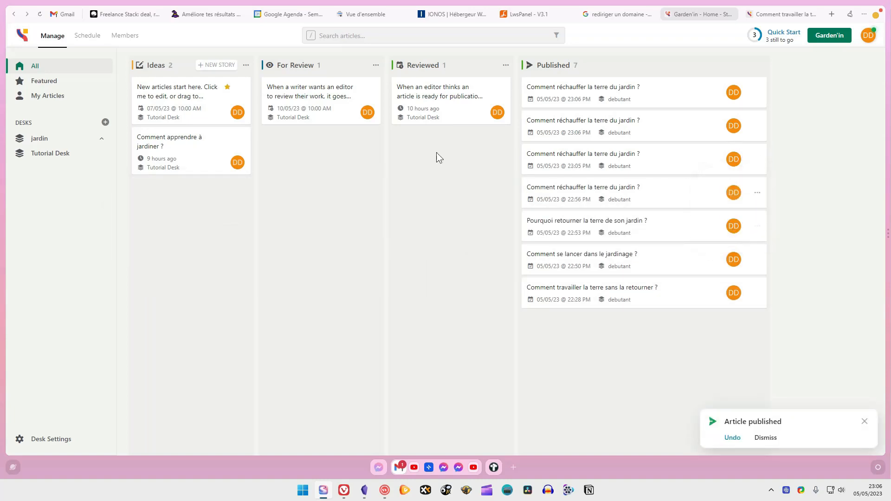
{"action": "left_click_drag", "start_coordinate": [183, 190], "coordinate": [608, 228]}
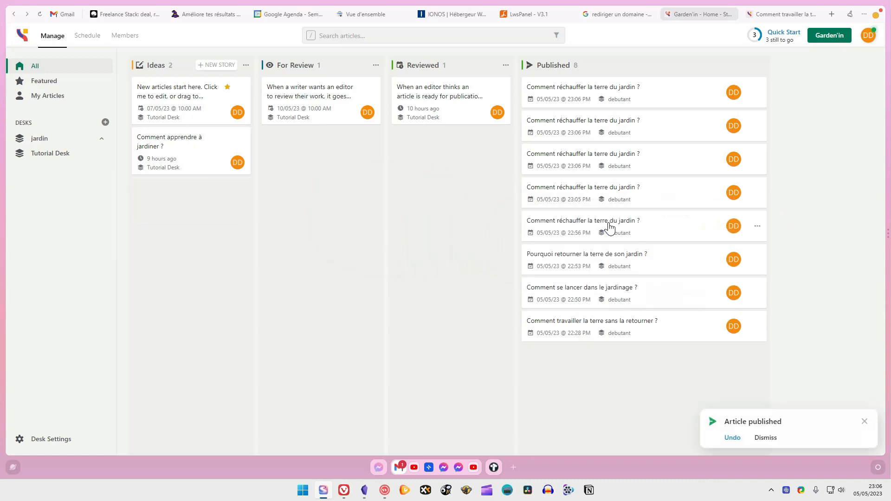
{"action": "left_click", "coordinate": [757, 159]}
{"action": "left_click", "coordinate": [727, 233]}
{"action": "left_click_drag", "start_coordinate": [187, 186], "coordinate": [599, 191]}
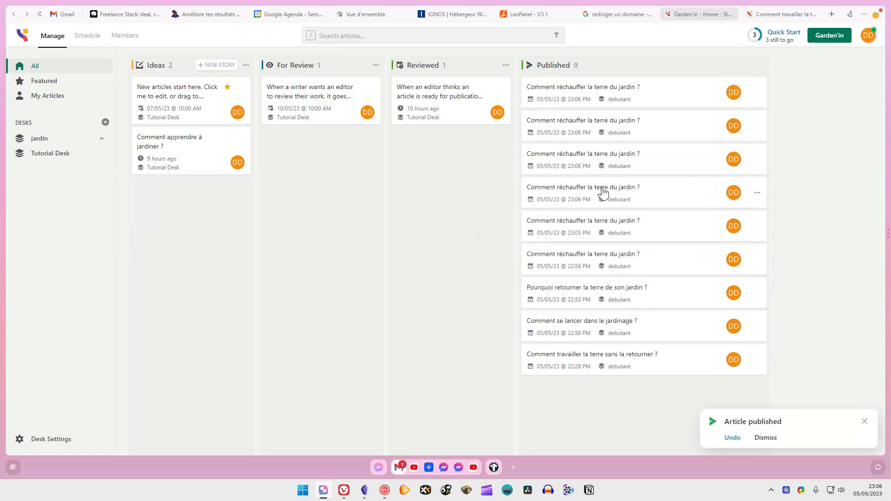
- Examine the publication's Content Model: Article Block, Article Metafield, Desks and the content types that can be added, and leave it
{"action": "left_click", "coordinate": [824, 38]}
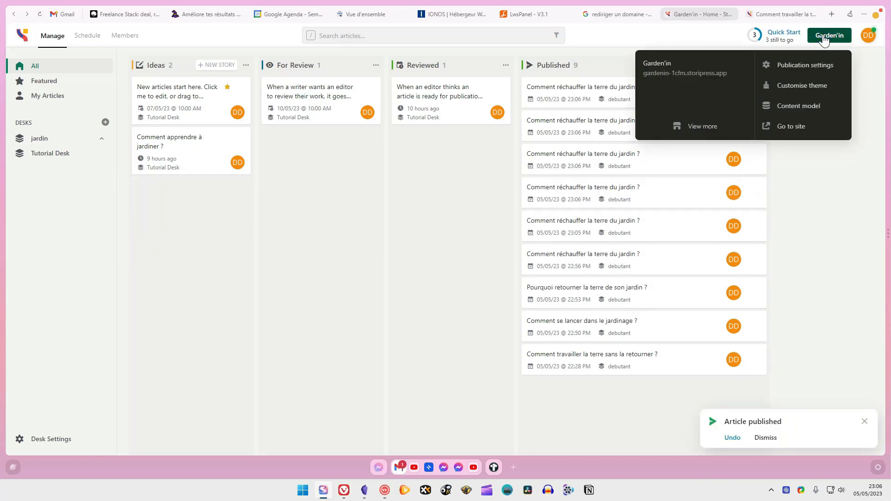
{"action": "left_click", "coordinate": [804, 108]}
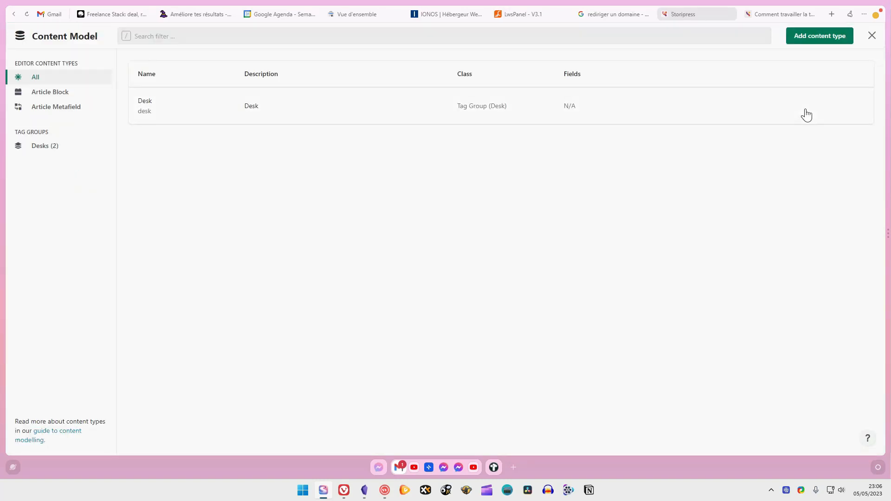
{"action": "left_click", "coordinate": [55, 91]}
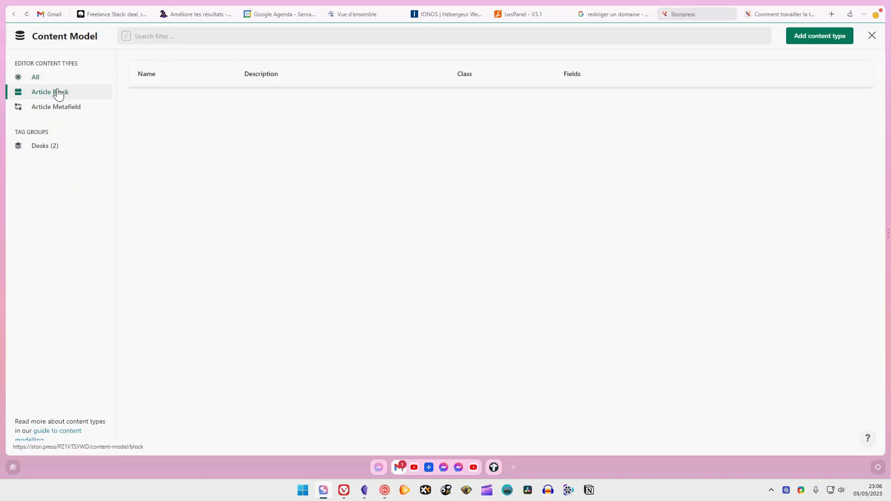
{"action": "left_click", "coordinate": [58, 108]}
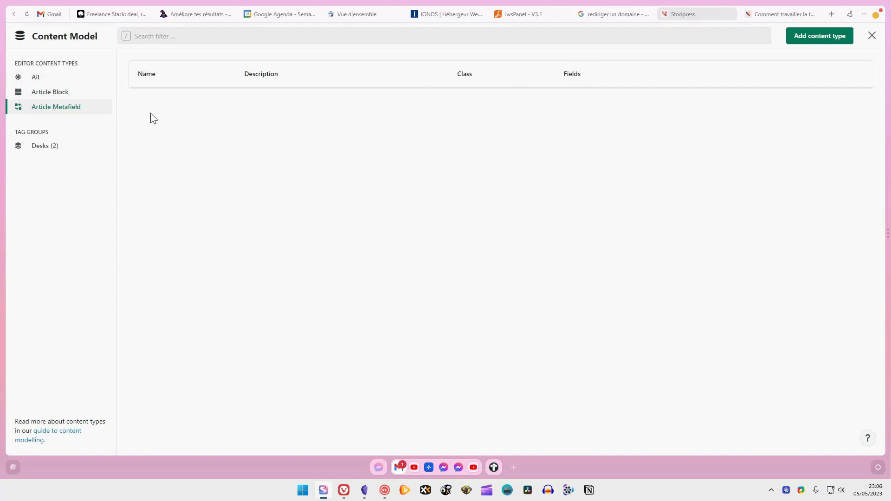
{"action": "left_click", "coordinate": [44, 145]}
{"action": "left_click", "coordinate": [50, 92]}
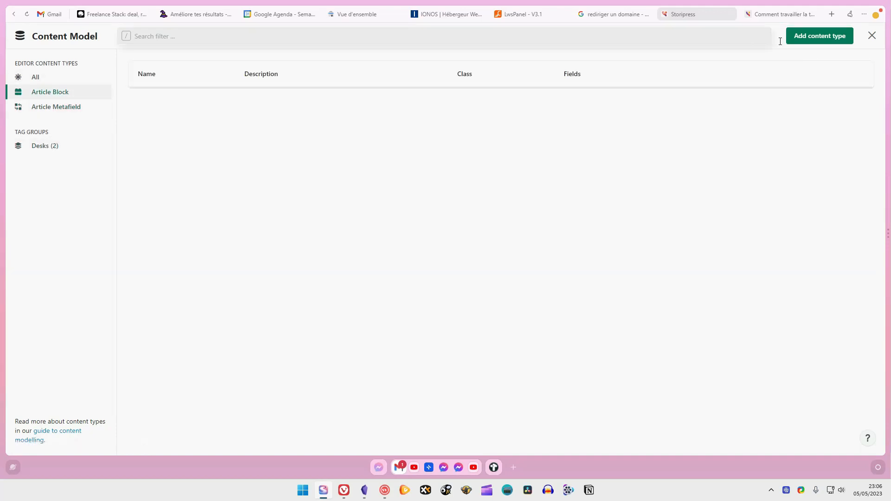
{"action": "left_click", "coordinate": [818, 43]}
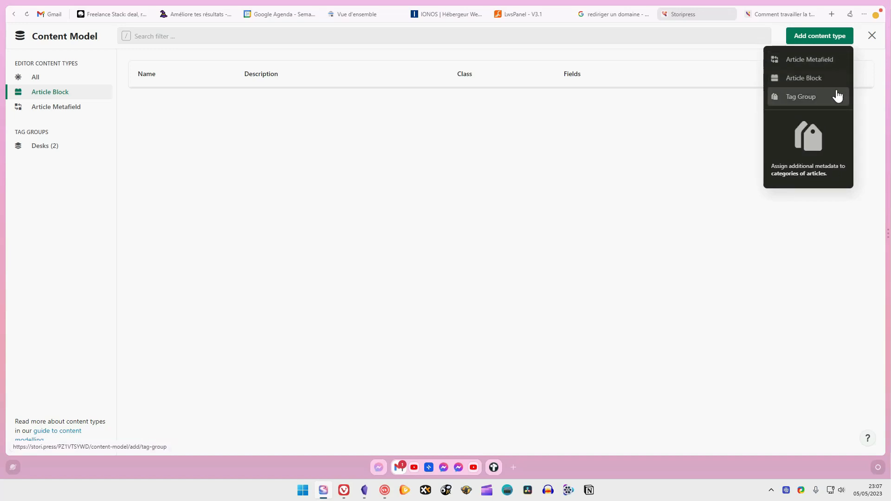
{"action": "left_click", "coordinate": [872, 36]}
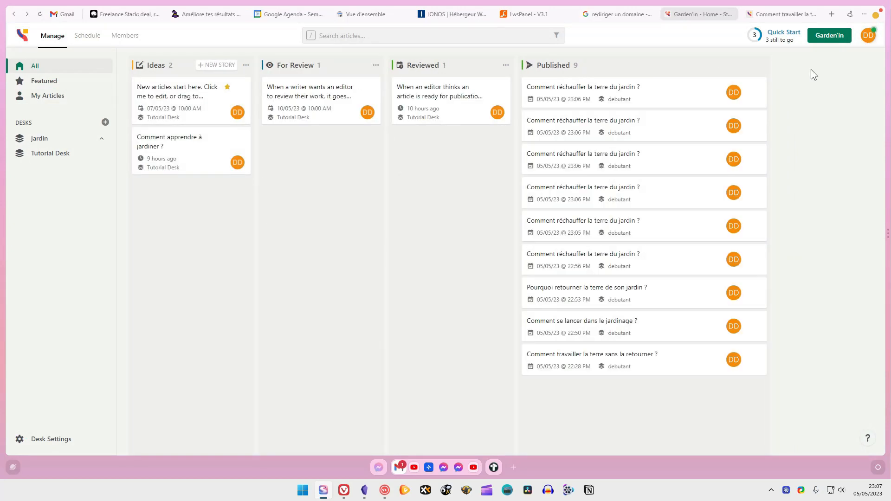
- Open the theme customiser, try Featured as the front page hero block's article source, and set the source to jardin
{"action": "left_click", "coordinate": [830, 36]}
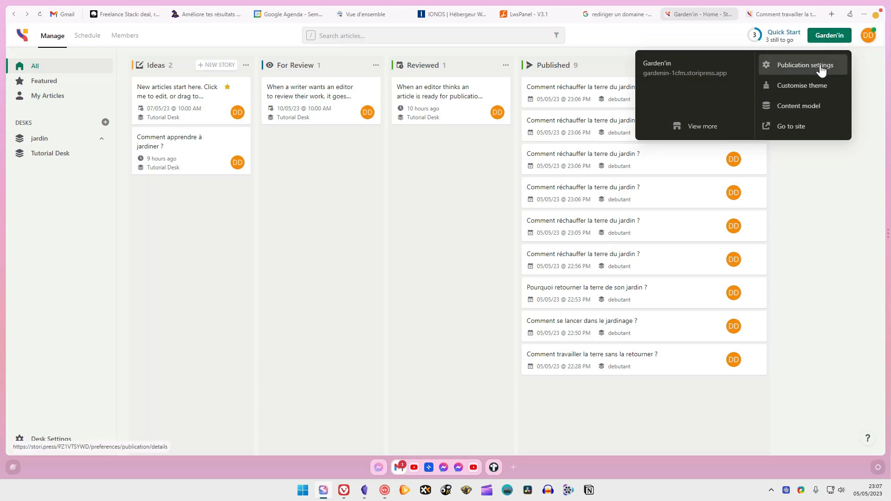
{"action": "left_click", "coordinate": [808, 86]}
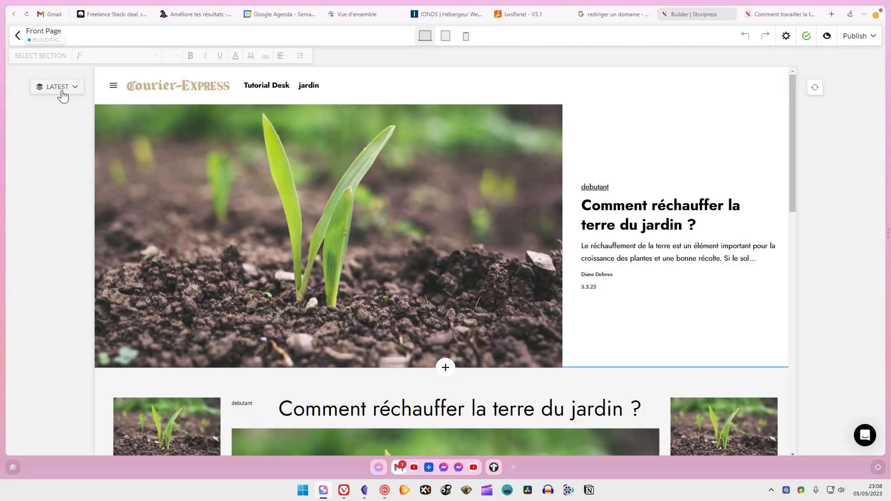
{"action": "left_click", "coordinate": [60, 88]}
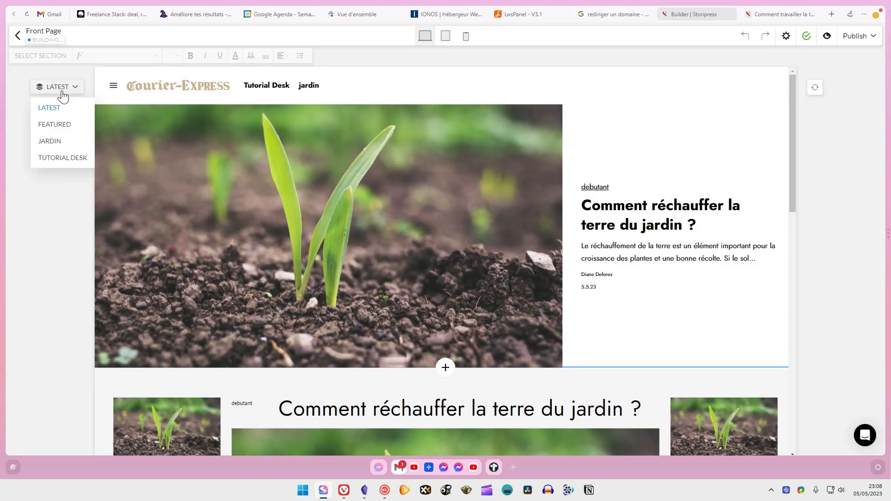
{"action": "left_click", "coordinate": [62, 125]}
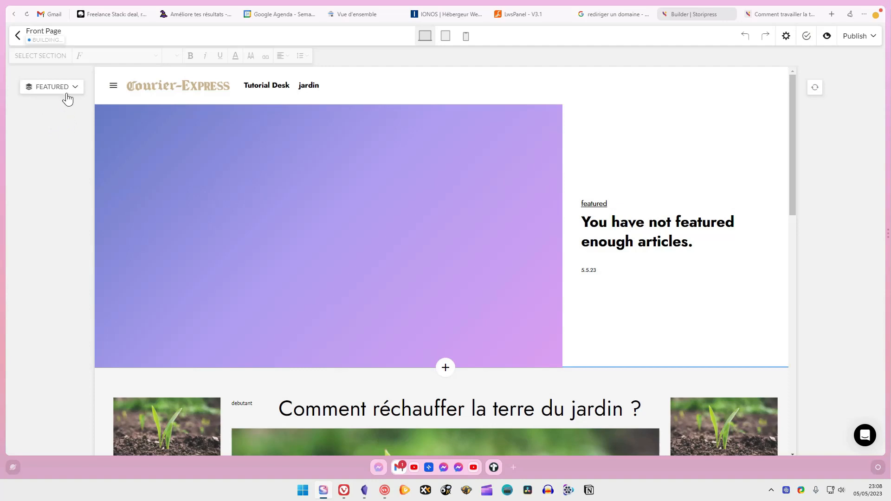
{"action": "left_click", "coordinate": [66, 88]}
{"action": "left_click", "coordinate": [59, 139]}
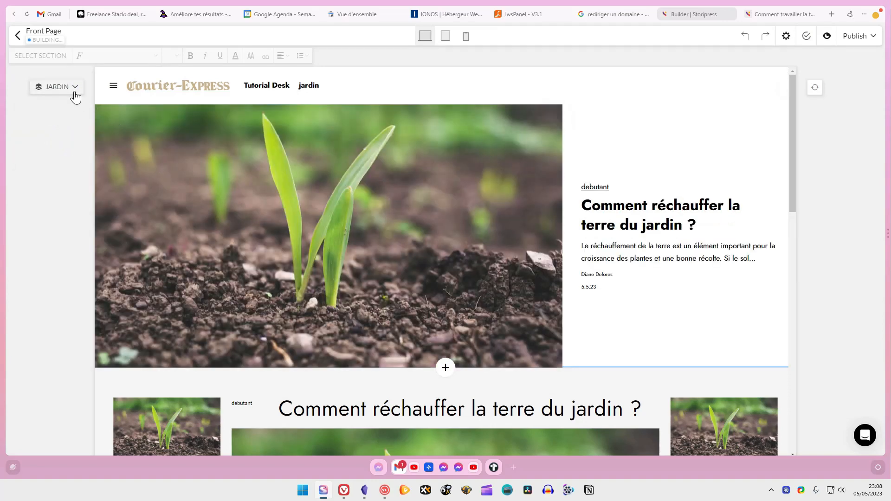
- Select the articles block below the hero, move it down one position and move it back up
{"action": "scroll", "coordinate": [343, 196], "scroll_direction": "down", "scroll_amount": 4}
{"action": "left_click", "coordinate": [341, 202]}
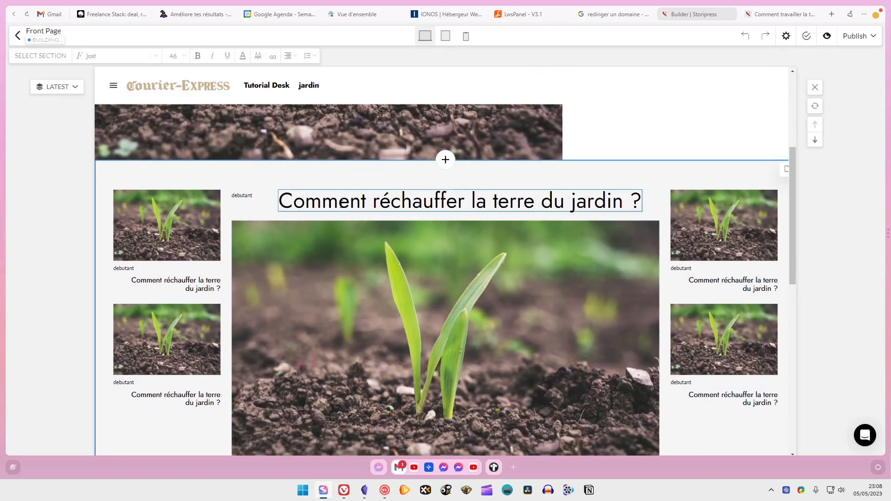
{"action": "left_click", "coordinate": [816, 140]}
{"action": "left_click", "coordinate": [817, 124]}
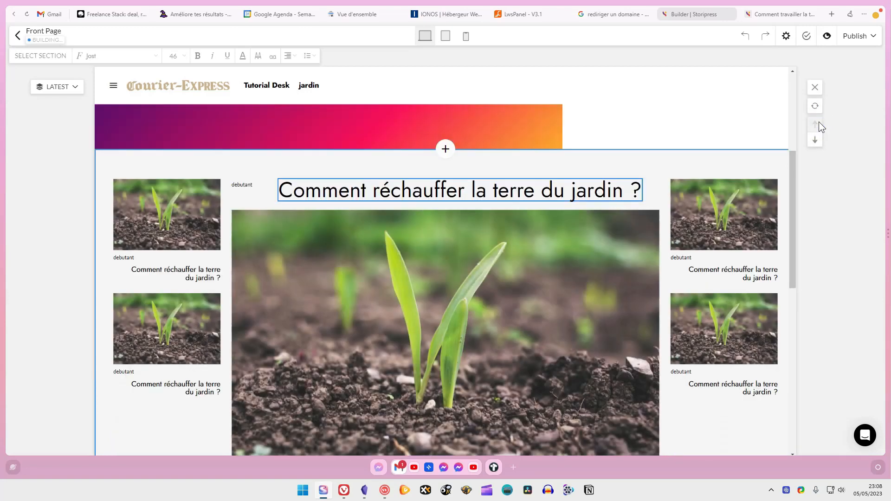
- Preview several multi-column and list layouts from the block library as replacements for the articles block below the hero
{"action": "left_click", "coordinate": [814, 107]}
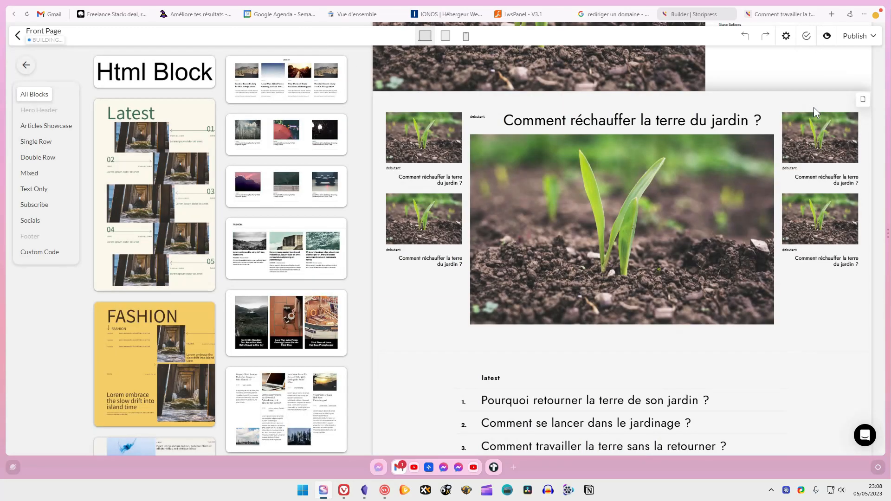
{"action": "left_click", "coordinate": [259, 86]}
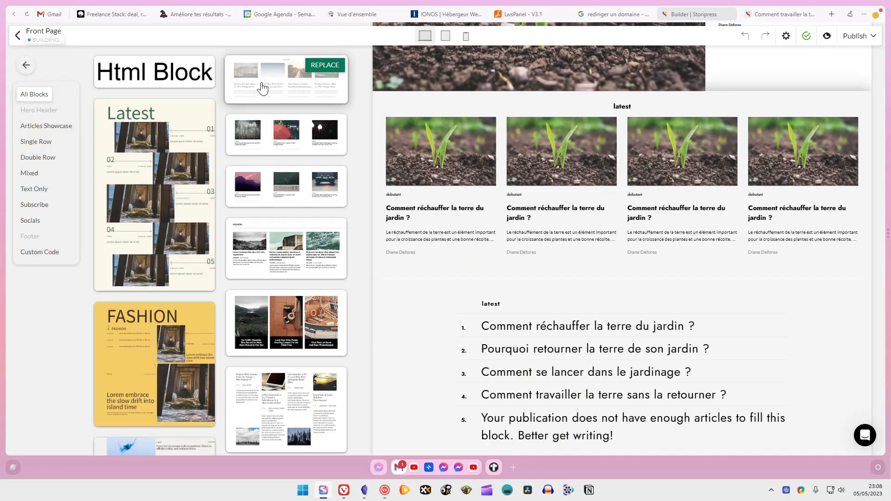
{"action": "left_click", "coordinate": [278, 143]}
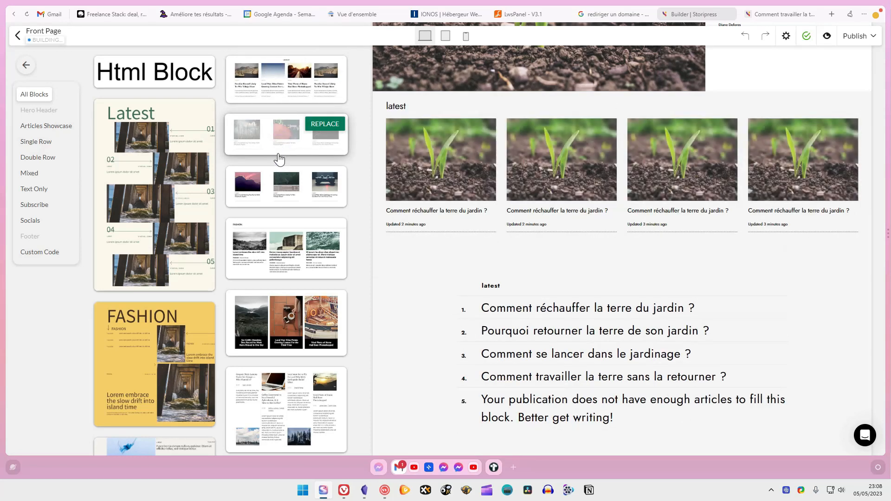
{"action": "left_click", "coordinate": [289, 246]}
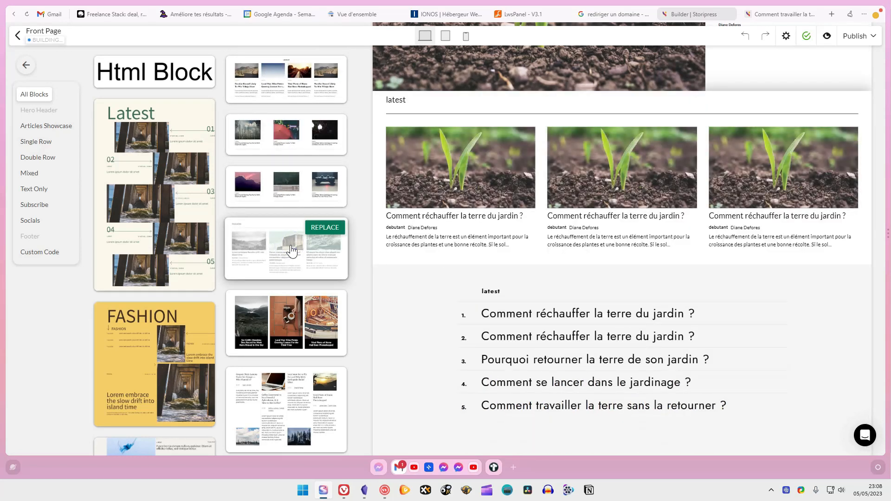
{"action": "left_click", "coordinate": [281, 386]}
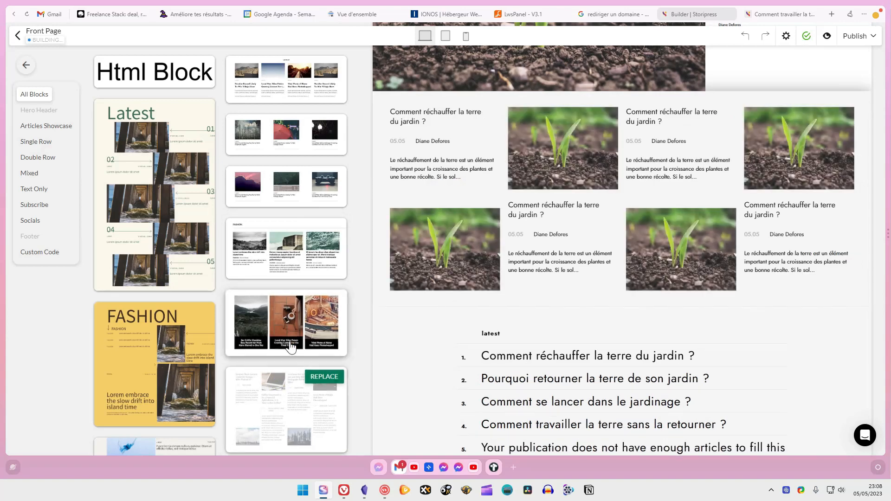
{"action": "left_click", "coordinate": [294, 318]}
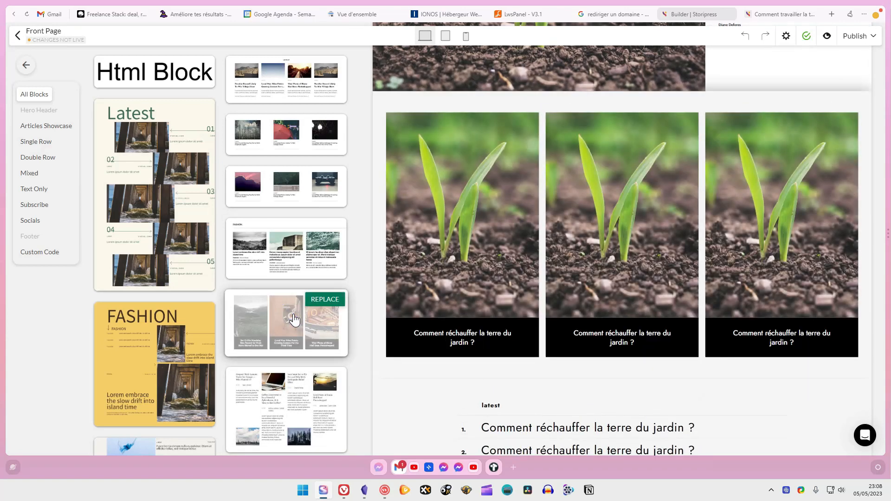
{"action": "scroll", "coordinate": [293, 318], "scroll_direction": "down", "scroll_amount": 5}
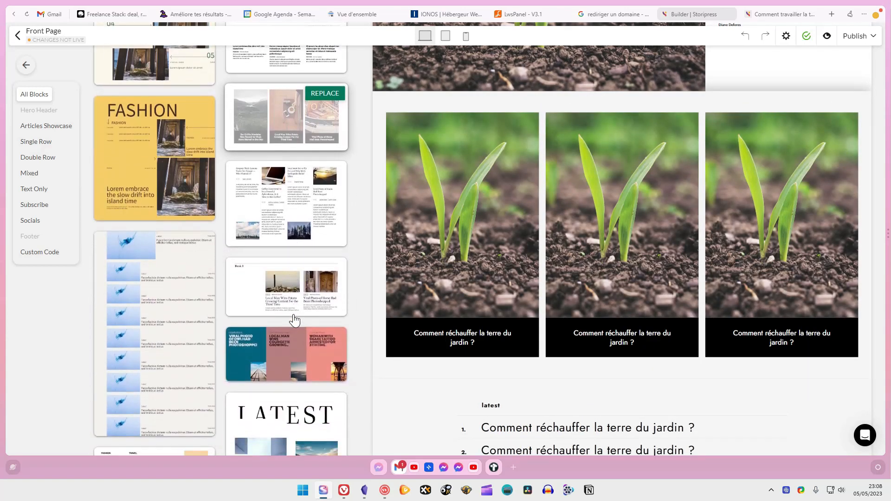
{"action": "left_click", "coordinate": [187, 292]}
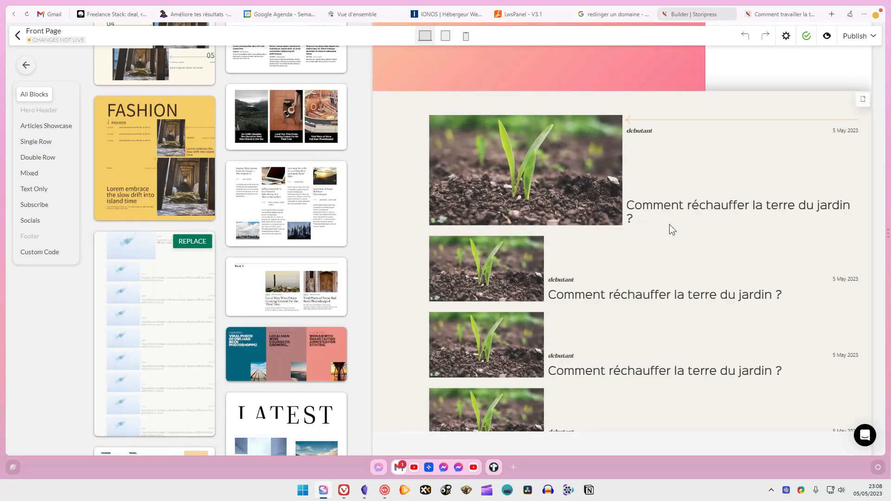
- Browse the Single Row, Mixed, Text Only and Subscribe blocks, and preview two newsletter sign-up blocks as replacements
{"action": "scroll", "coordinate": [318, 155], "scroll_direction": "up", "scroll_amount": 2}
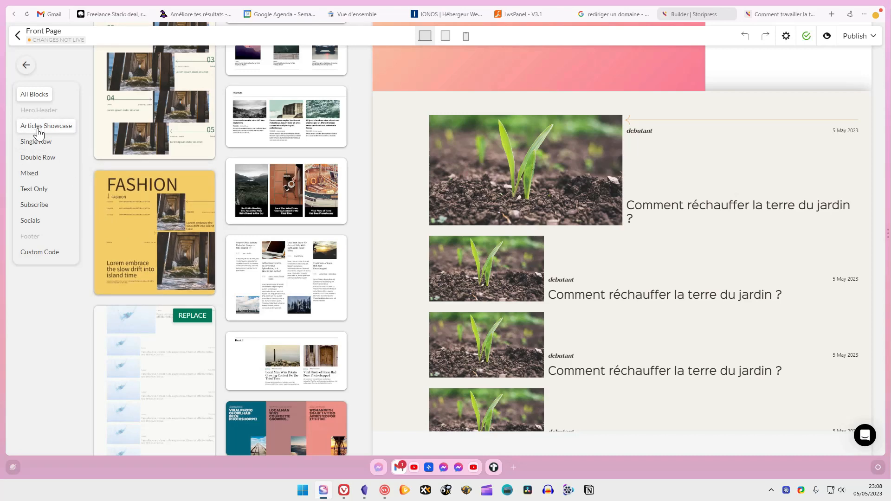
{"action": "left_click", "coordinate": [36, 143]}
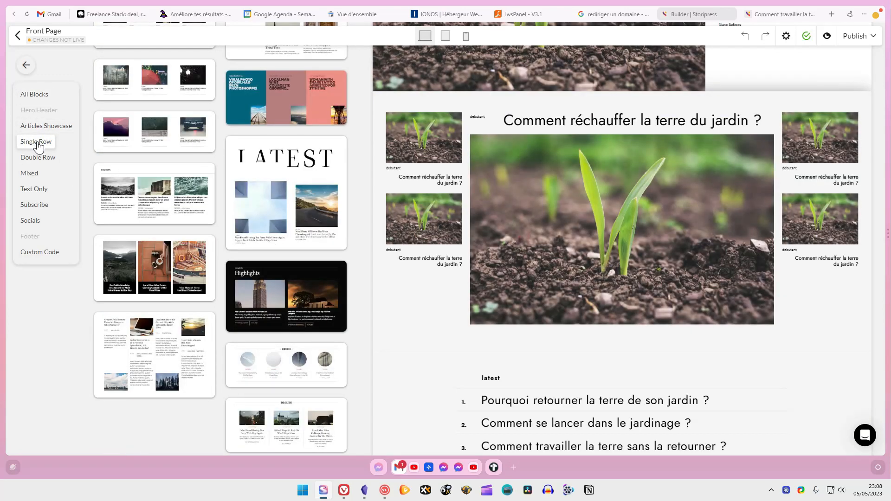
{"action": "left_click", "coordinate": [38, 174]}
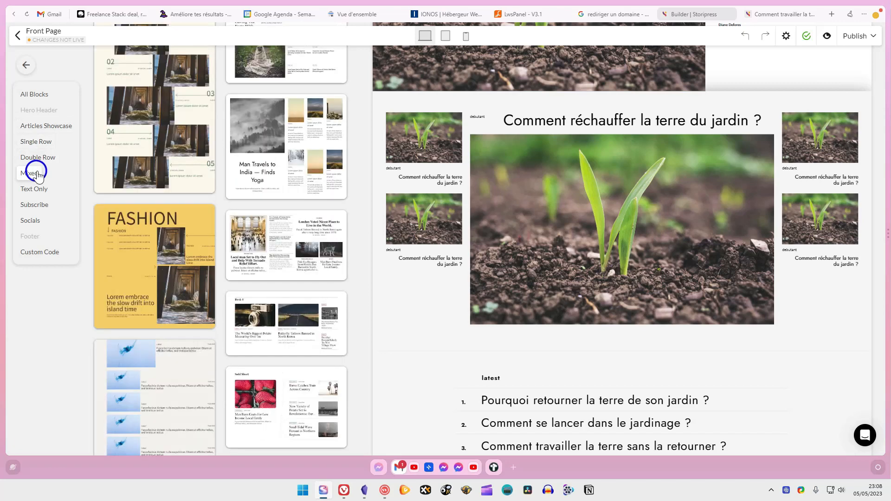
{"action": "left_click", "coordinate": [35, 189]}
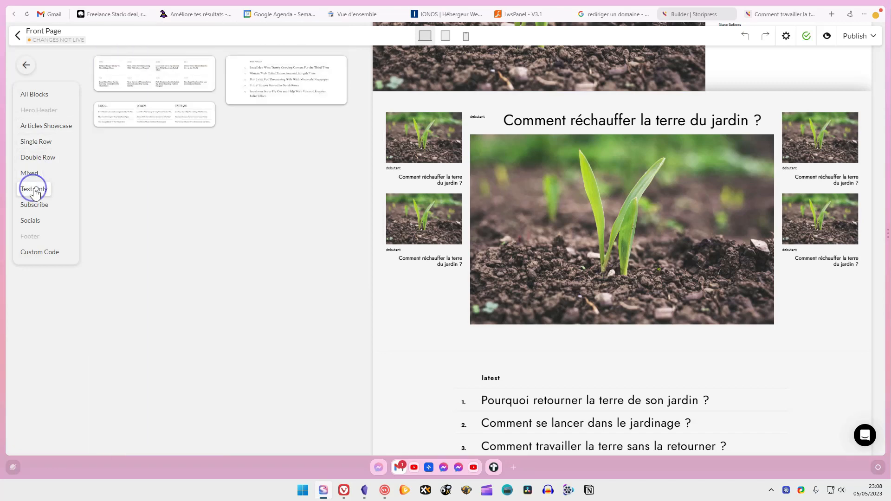
{"action": "left_click", "coordinate": [35, 205]}
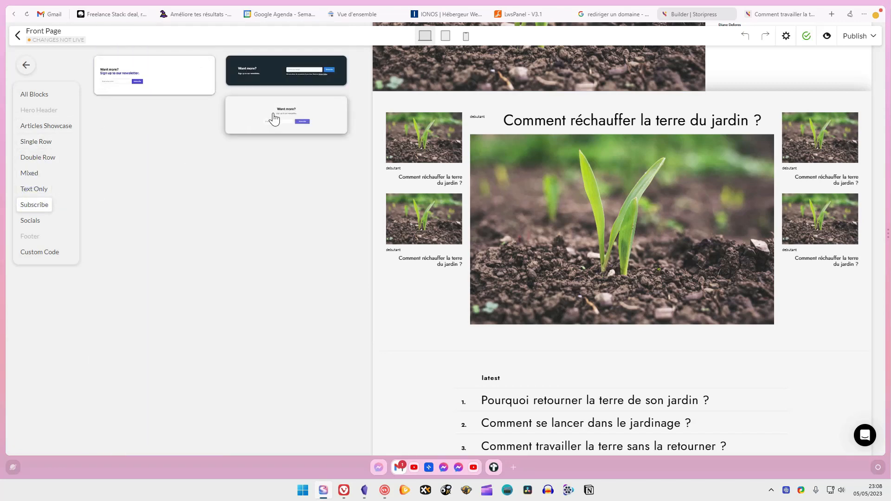
{"action": "left_click_drag", "start_coordinate": [292, 108], "coordinate": [628, 107]}
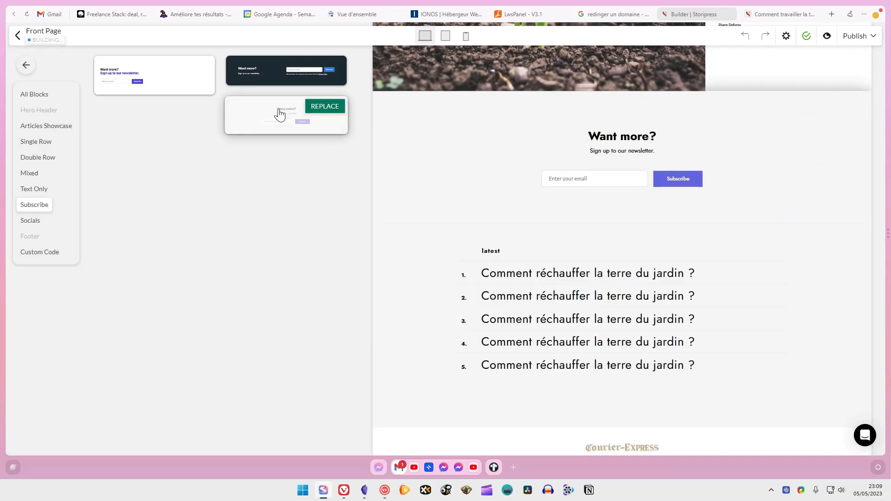
{"action": "left_click", "coordinate": [254, 78]}
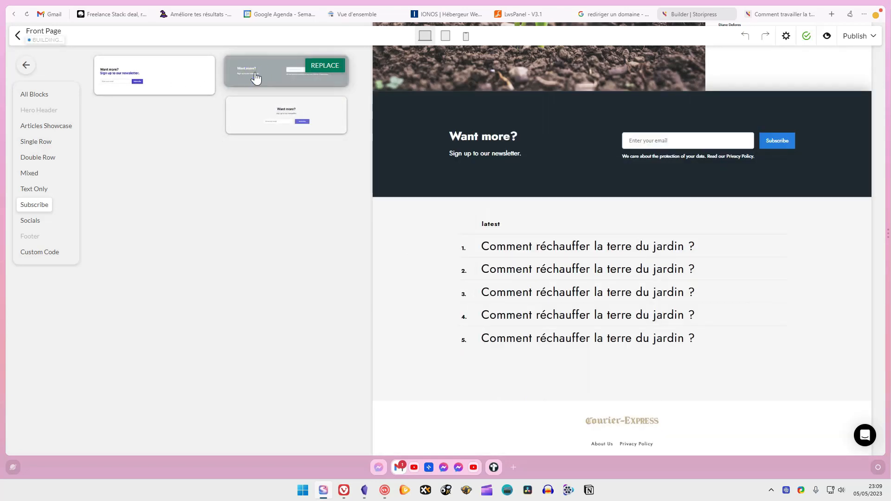
- Browse the Articles Showcase, Double Row, Single Row and Socials blocks, and leave the block library without replacing anything
{"action": "left_click", "coordinate": [38, 130]}
{"action": "left_click", "coordinate": [36, 158]}
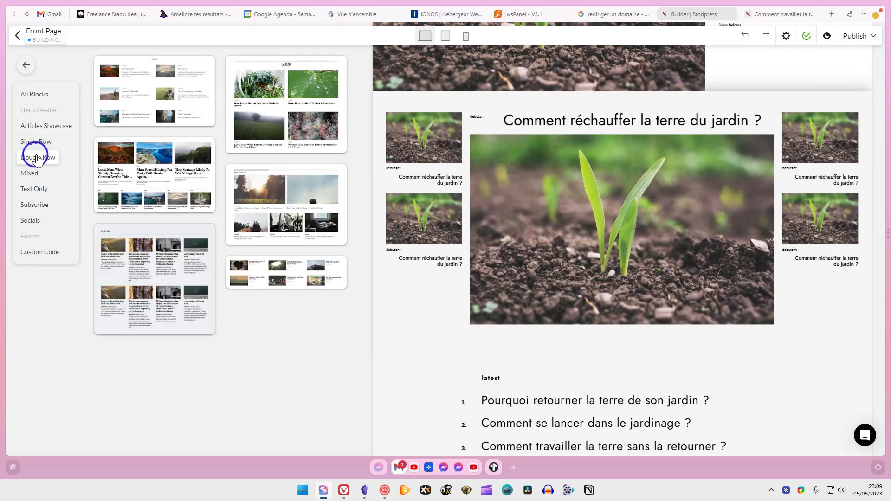
{"action": "left_click", "coordinate": [35, 142]}
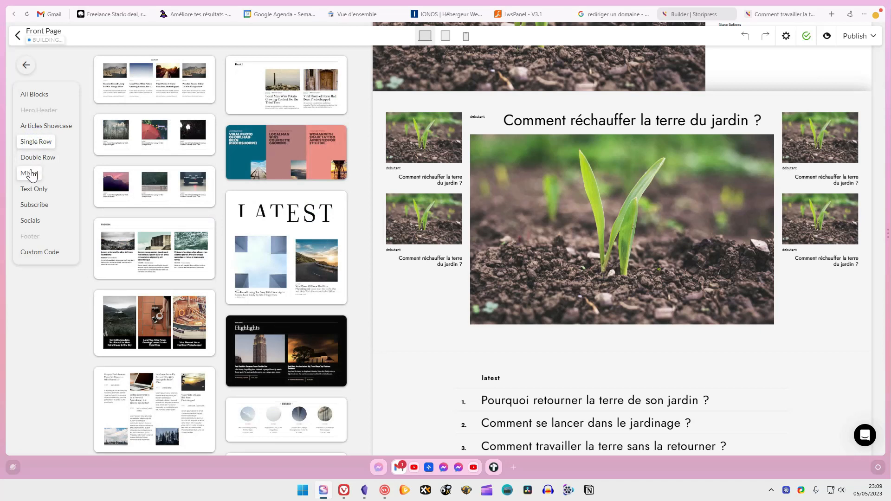
{"action": "left_click", "coordinate": [31, 221]}
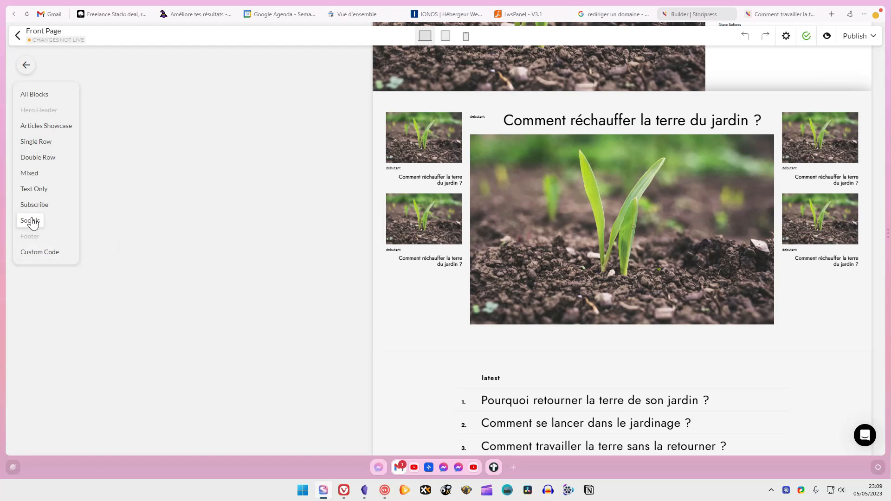
{"action": "left_click", "coordinate": [24, 65]}
- Select the numbered latest articles block above the footer and set its article source to the Jardin desk
{"action": "scroll", "coordinate": [132, 277], "scroll_direction": "down", "scroll_amount": 5}
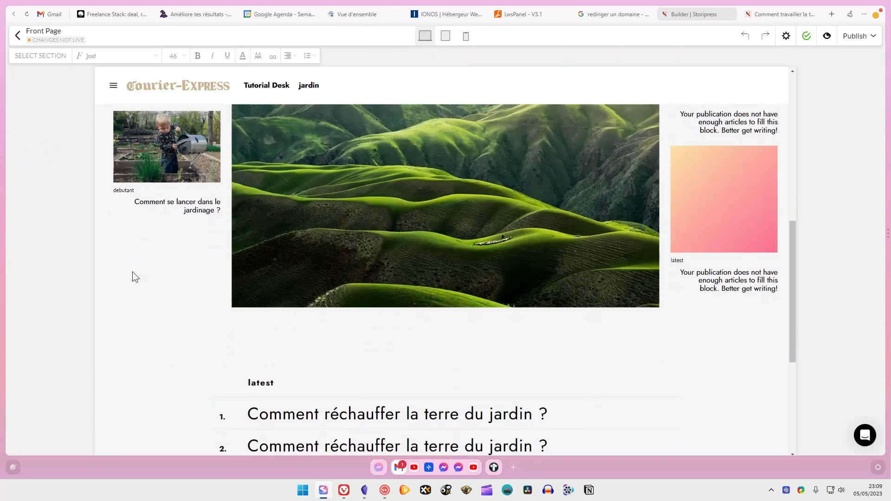
{"action": "scroll", "coordinate": [133, 272], "scroll_direction": "down", "scroll_amount": 5}
{"action": "left_click", "coordinate": [172, 263]}
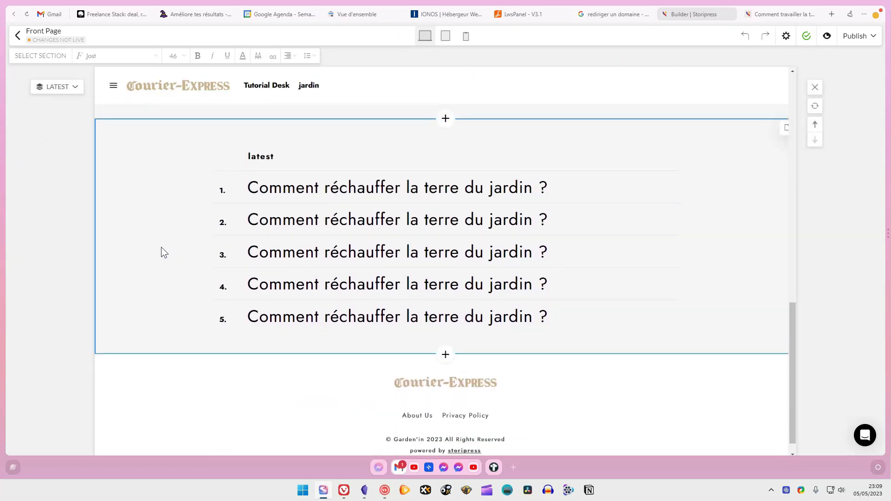
{"action": "left_click", "coordinate": [72, 88]}
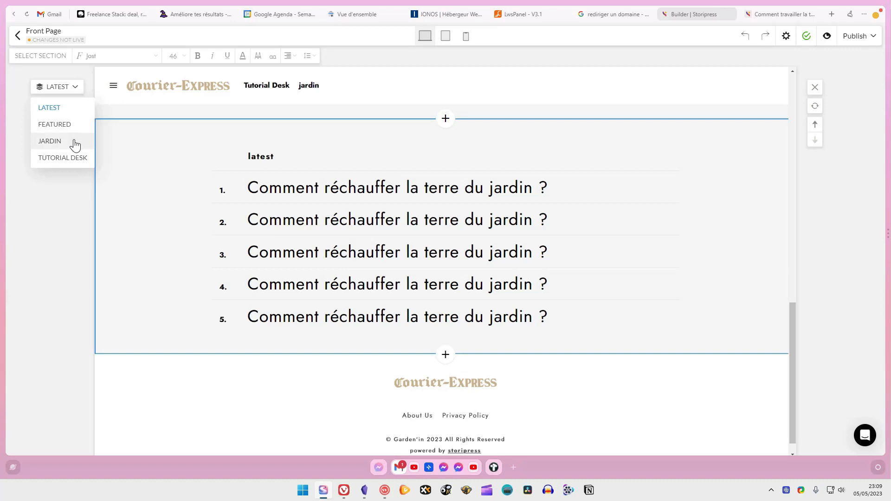
{"action": "left_click", "coordinate": [58, 141]}
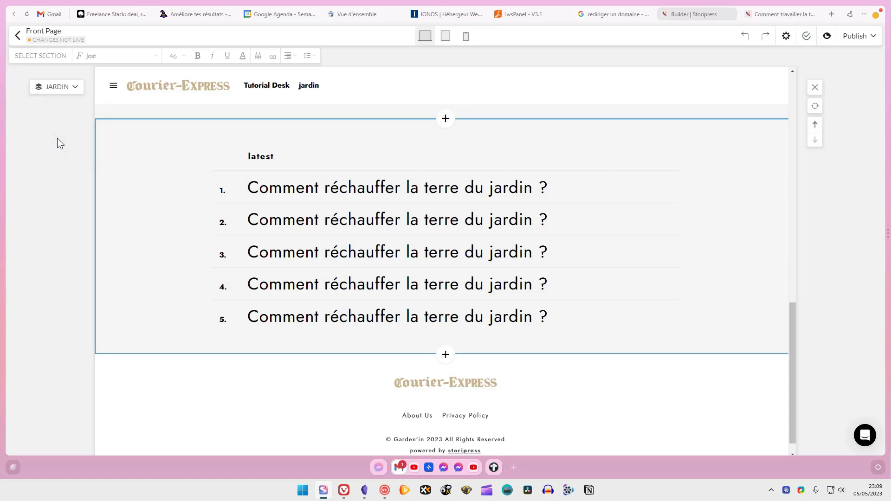
{"action": "left_click", "coordinate": [74, 88]}
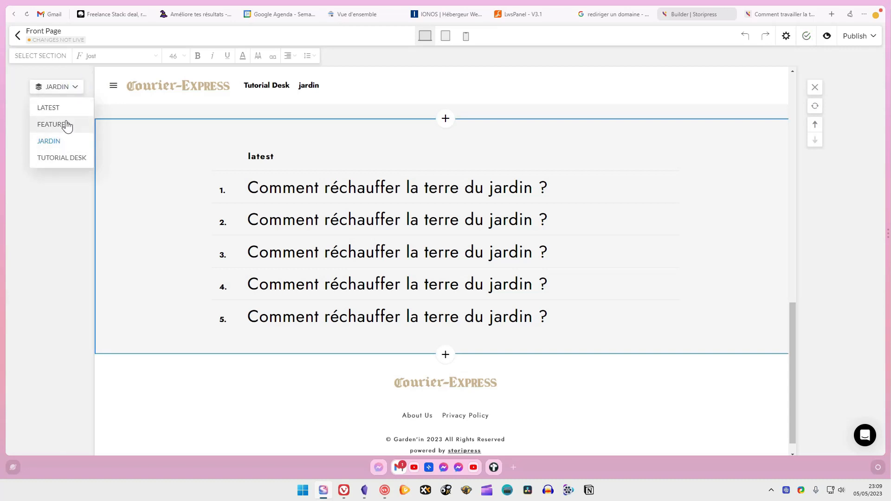
{"action": "scroll", "coordinate": [344, 243], "scroll_direction": "up", "scroll_amount": 10}
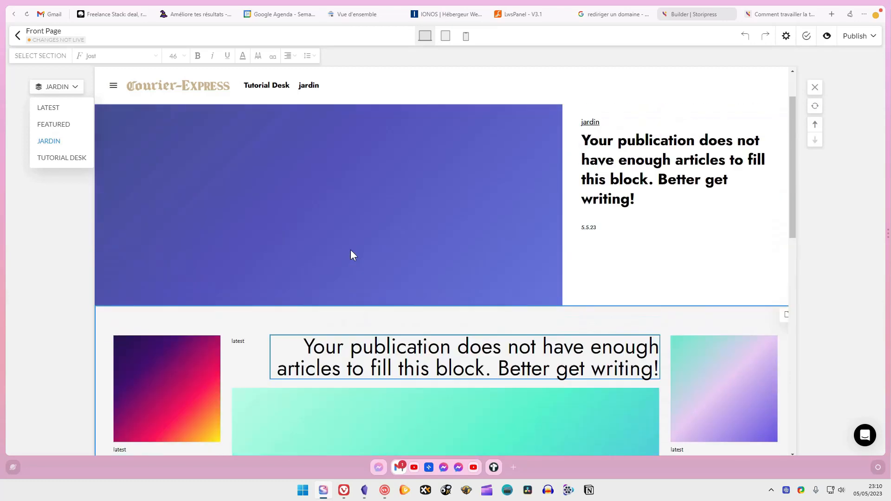
- Leave the front page builder, open the live Garden'in site and look over its front page layout
{"action": "left_click", "coordinate": [18, 35]}
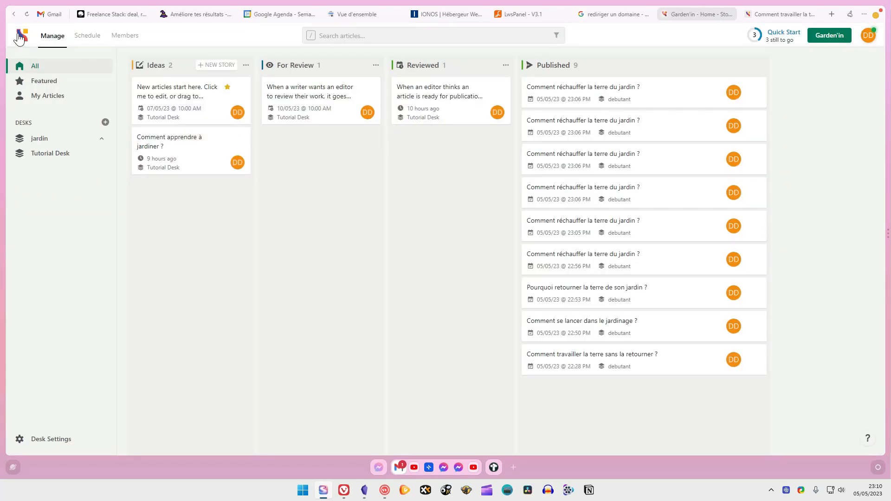
{"action": "key", "text": "alt+Left"}
{"action": "left_click", "coordinate": [18, 35]}
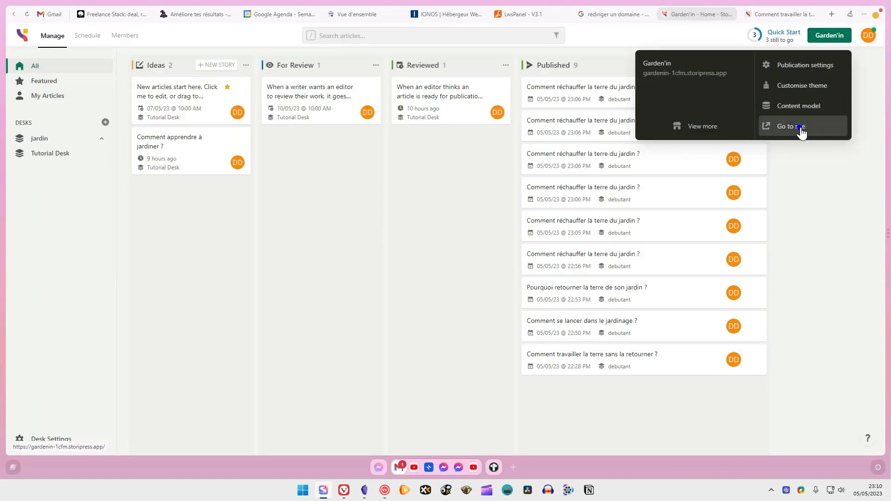
{"action": "left_click", "coordinate": [800, 130]}
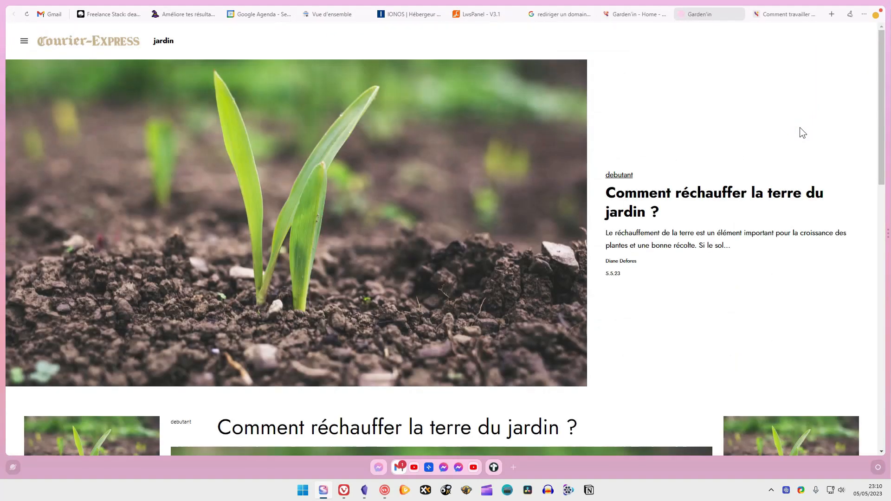
{"action": "scroll", "coordinate": [789, 116], "scroll_direction": "down", "scroll_amount": 10}
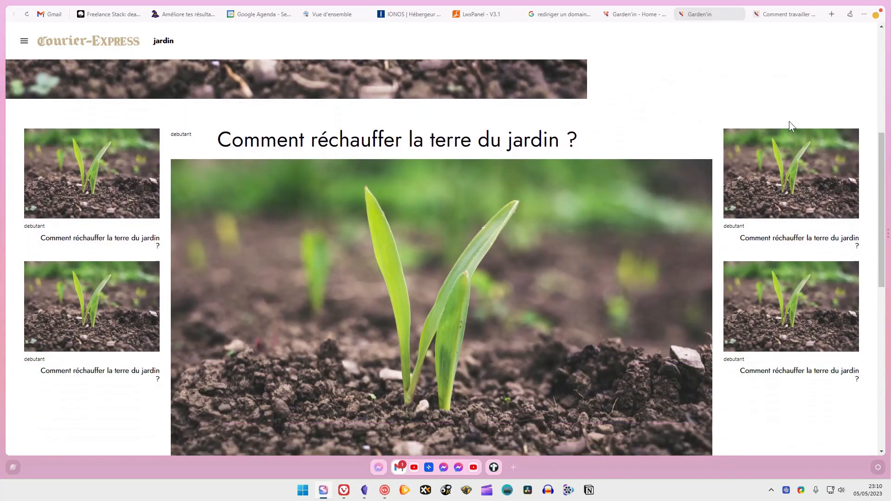
{"action": "scroll", "coordinate": [789, 121], "scroll_direction": "down", "scroll_amount": 5}
{"action": "scroll", "coordinate": [789, 121], "scroll_direction": "up", "scroll_amount": 15}
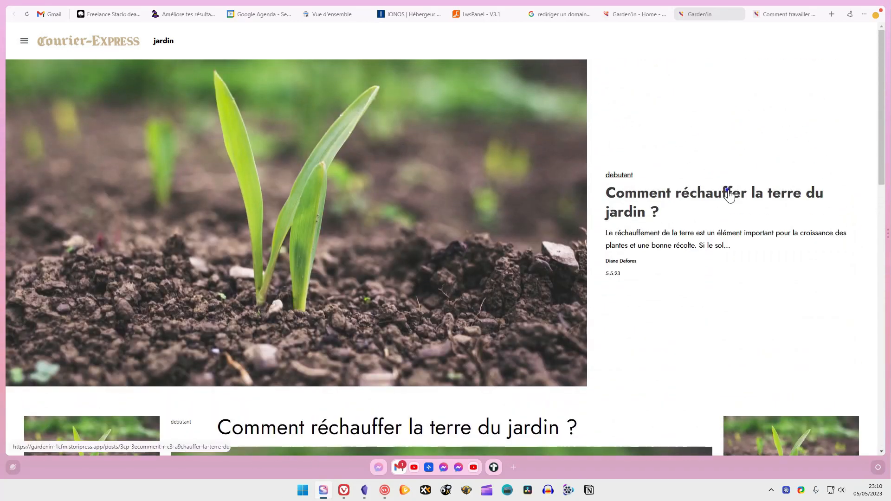
- Open the hero article "Comment réchauffer la terre du jardin ?" on the live site and examine its layout and the articles below it
{"action": "left_click", "coordinate": [730, 193]}
{"action": "scroll", "coordinate": [726, 193], "scroll_direction": "down", "scroll_amount": 10}
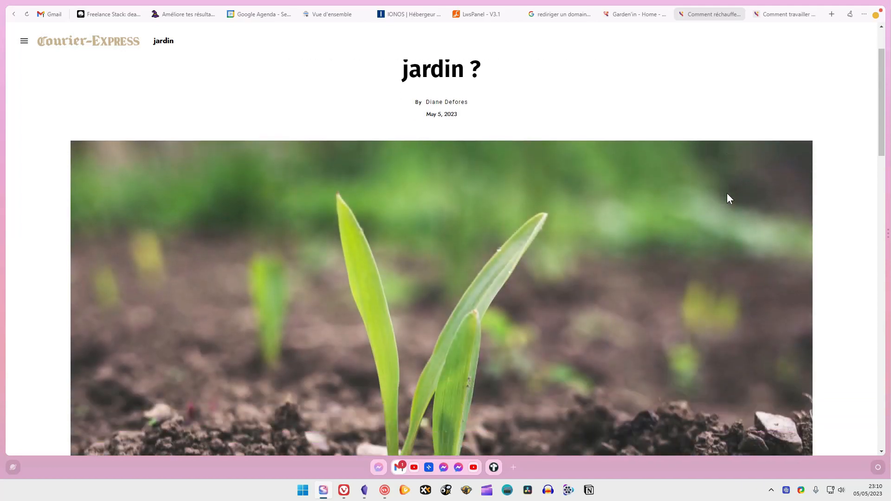
{"action": "scroll", "coordinate": [727, 193], "scroll_direction": "down", "scroll_amount": 6}
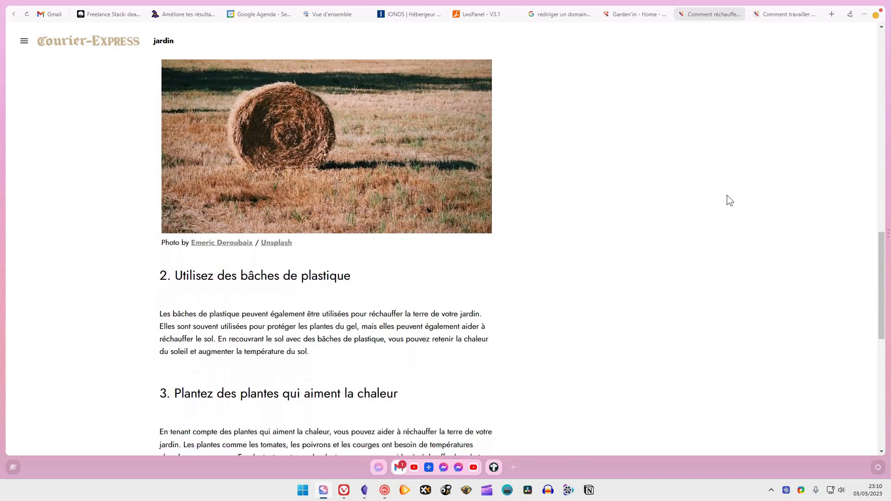
{"action": "scroll", "coordinate": [726, 194], "scroll_direction": "up", "scroll_amount": 5}
{"action": "scroll", "coordinate": [727, 195], "scroll_direction": "up", "scroll_amount": 2}
{"action": "scroll", "coordinate": [727, 195], "scroll_direction": "down", "scroll_amount": 10}
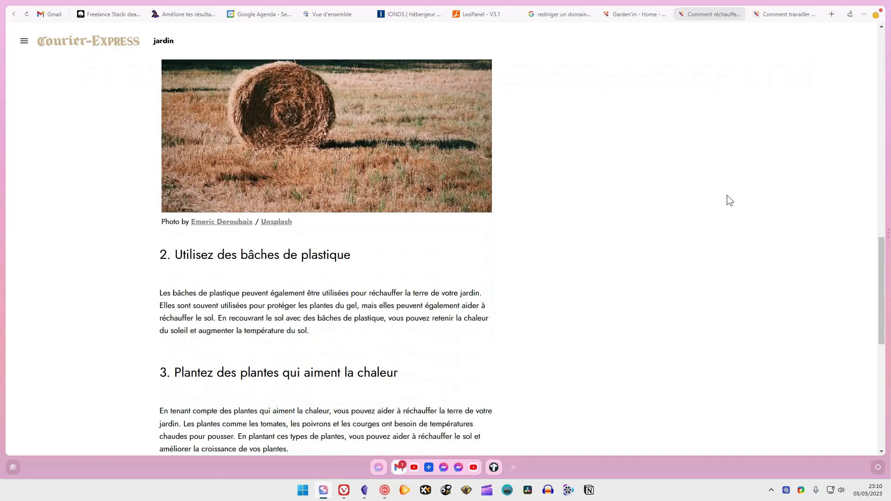
{"action": "scroll", "coordinate": [727, 196], "scroll_direction": "down", "scroll_amount": 6}
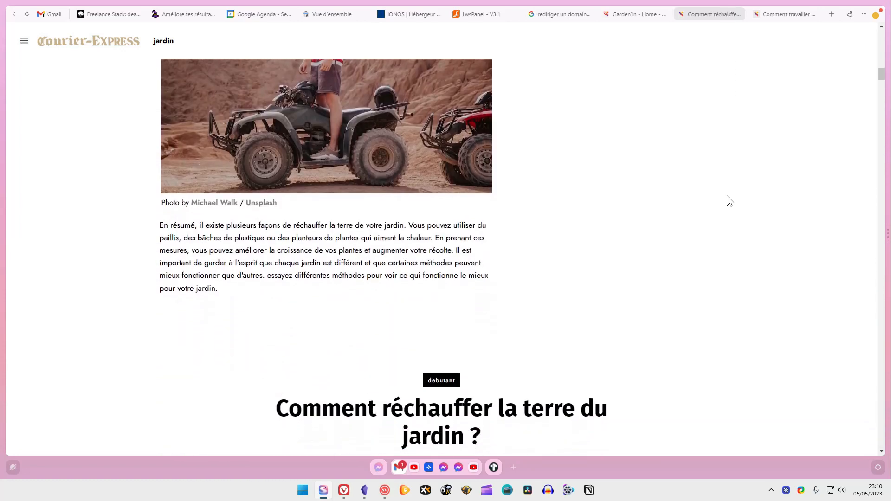
{"action": "scroll", "coordinate": [727, 196], "scroll_direction": "down", "scroll_amount": 3}
{"action": "scroll", "coordinate": [726, 196], "scroll_direction": "down", "scroll_amount": 3}
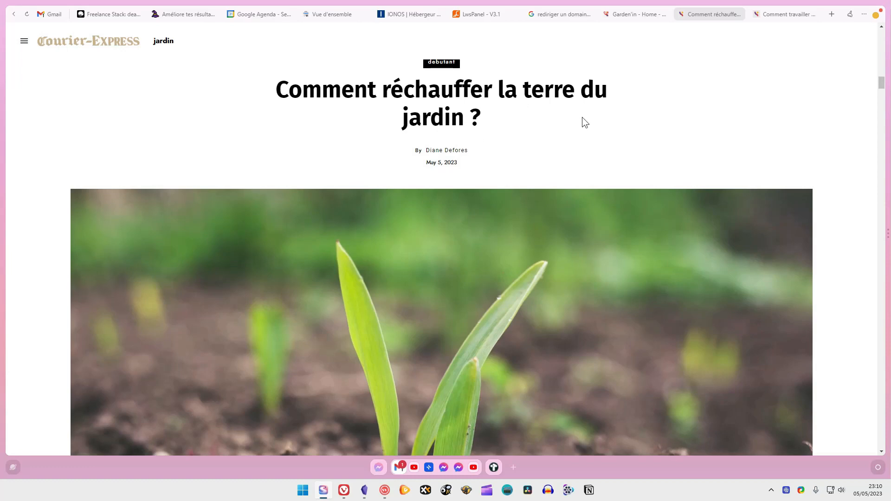
{"action": "scroll", "coordinate": [583, 122], "scroll_direction": "down", "scroll_amount": 14}
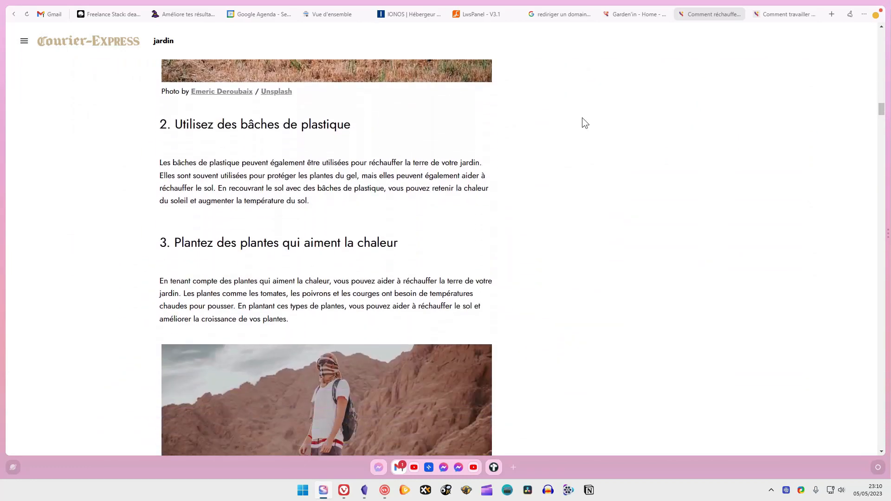
{"action": "scroll", "coordinate": [581, 118], "scroll_direction": "down", "scroll_amount": 15}
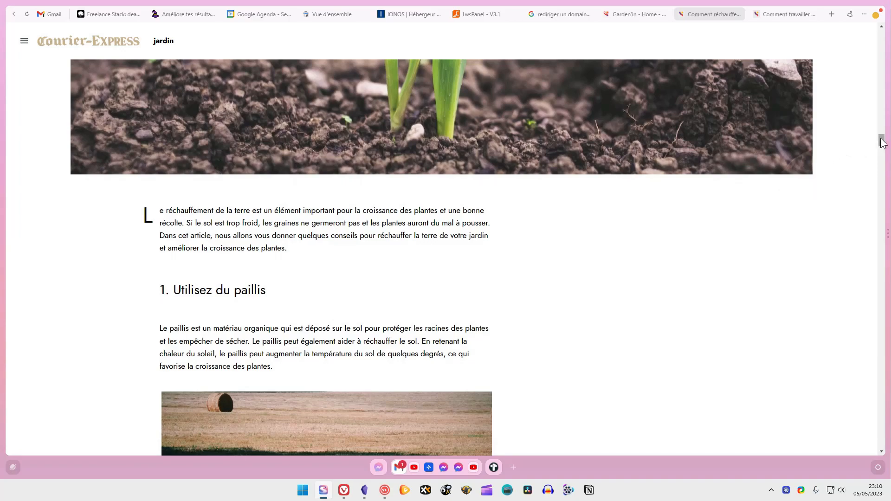
- Return to the start of the live article page and review its text, images and numbered sections again
{"action": "left_click_drag", "start_coordinate": [880, 139], "coordinate": [890, 49]}
{"action": "scroll", "coordinate": [889, 47], "scroll_direction": "down", "scroll_amount": 7}
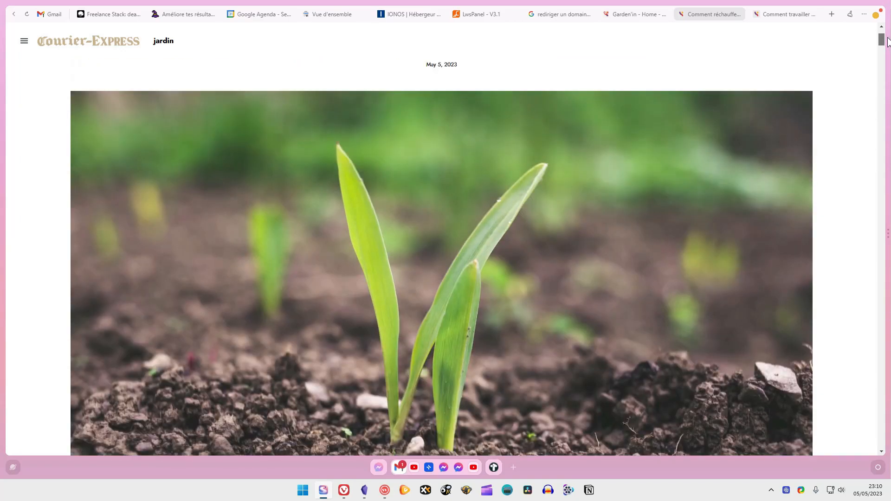
{"action": "scroll", "coordinate": [889, 51], "scroll_direction": "down", "scroll_amount": 2}
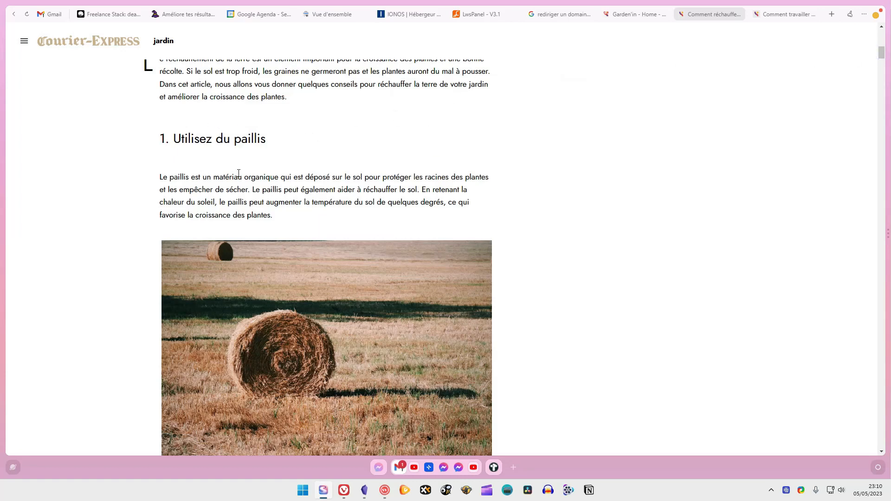
{"action": "scroll", "coordinate": [268, 144], "scroll_direction": "up", "scroll_amount": 2}
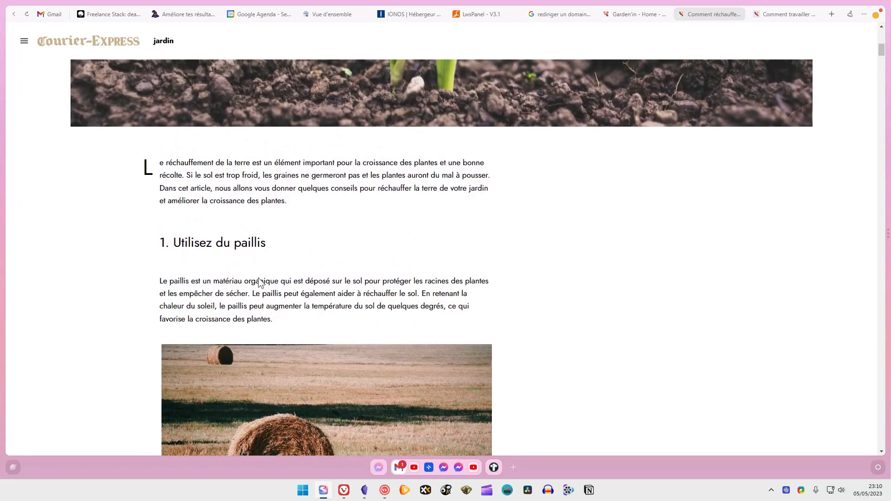
{"action": "scroll", "coordinate": [252, 384], "scroll_direction": "down", "scroll_amount": 2}
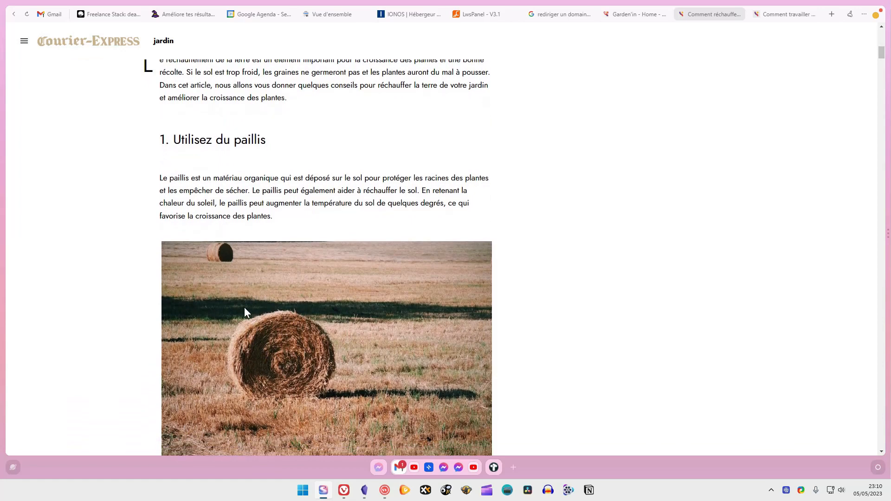
{"action": "scroll", "coordinate": [311, 357], "scroll_direction": "down", "scroll_amount": 10}
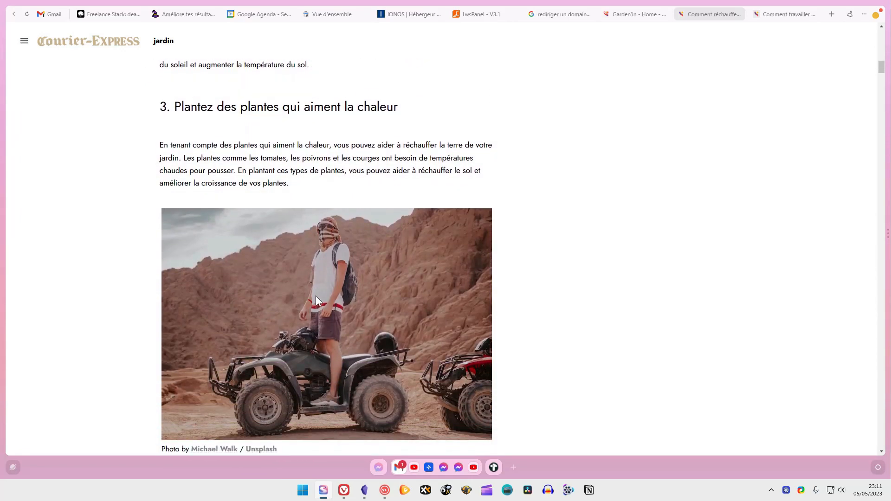
{"action": "scroll", "coordinate": [288, 349], "scroll_direction": "down", "scroll_amount": 18}
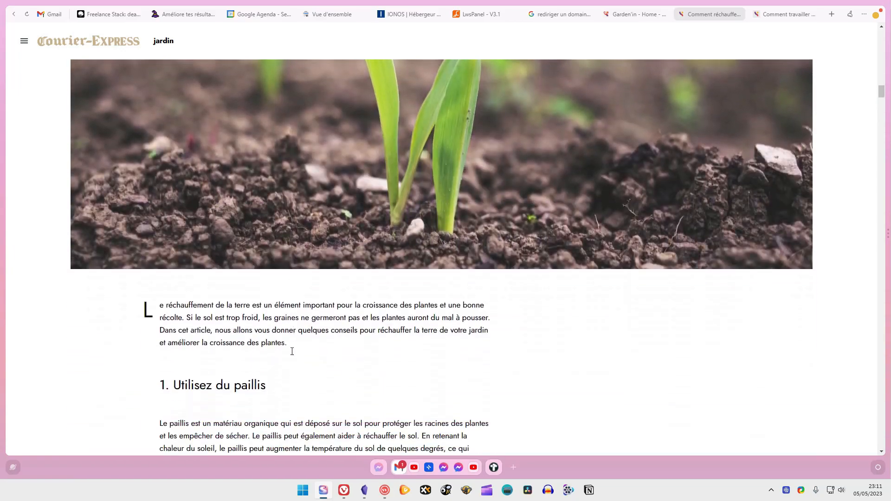
{"action": "scroll", "coordinate": [292, 351], "scroll_direction": "down", "scroll_amount": 15}
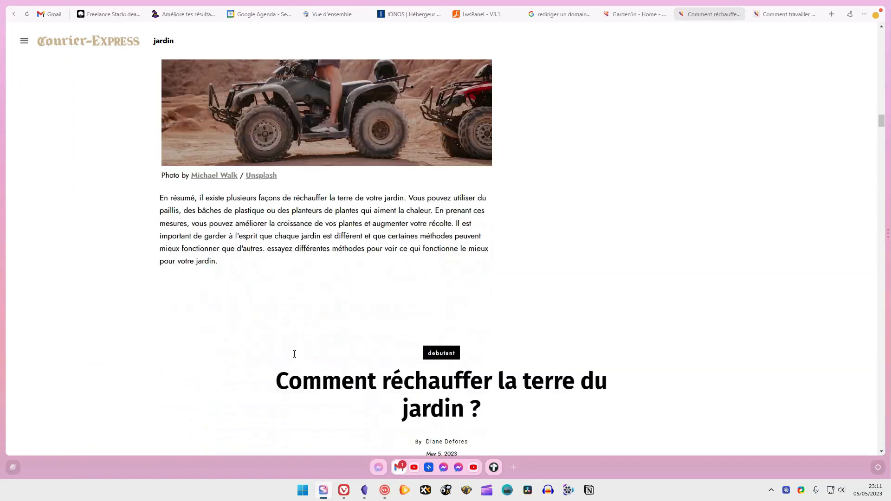
{"action": "scroll", "coordinate": [294, 355], "scroll_direction": "down", "scroll_amount": 10}
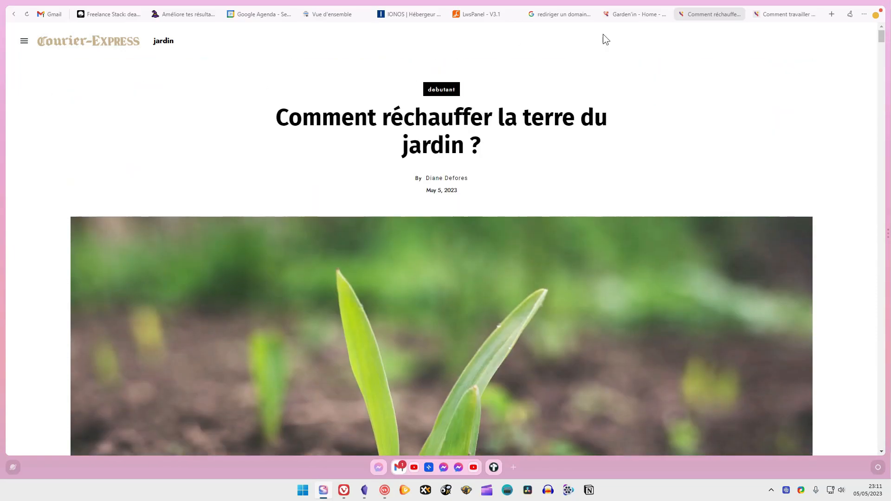
- Switch from the live site to the editor for "Comment réchauffer la terre du jardin ?" and collapse its SEO settings
{"action": "left_click", "coordinate": [684, 15]}
{"action": "left_click", "coordinate": [750, 12]}
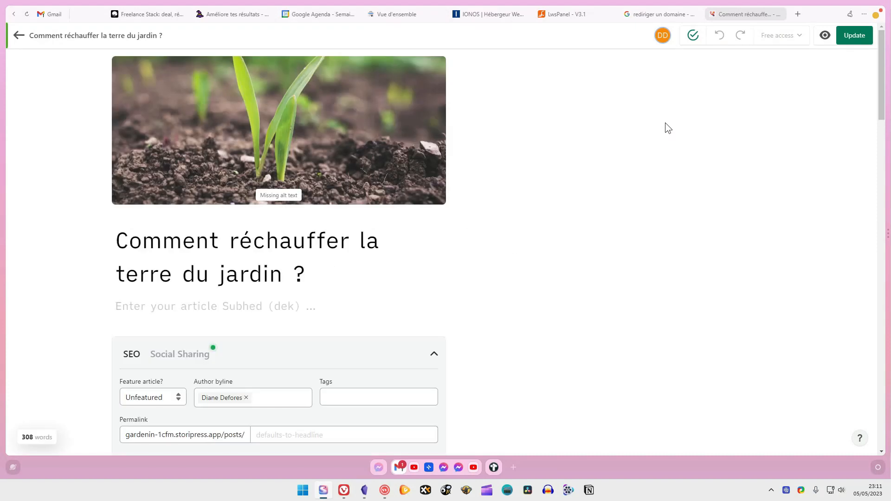
{"action": "left_click", "coordinate": [434, 357]}
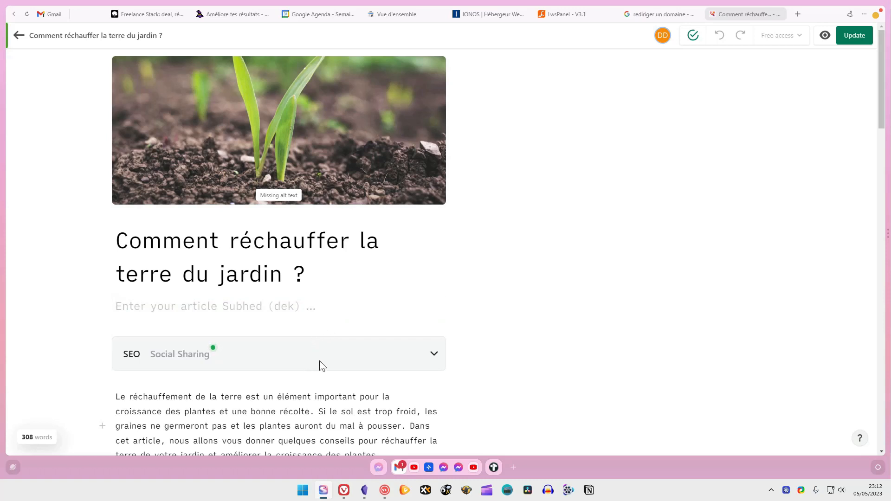
- Have the AI make the paragraph under "2. Utilisez des bâches de plastique" longer and replace the original text with the result
{"action": "scroll", "coordinate": [383, 372], "scroll_direction": "down", "scroll_amount": 5}
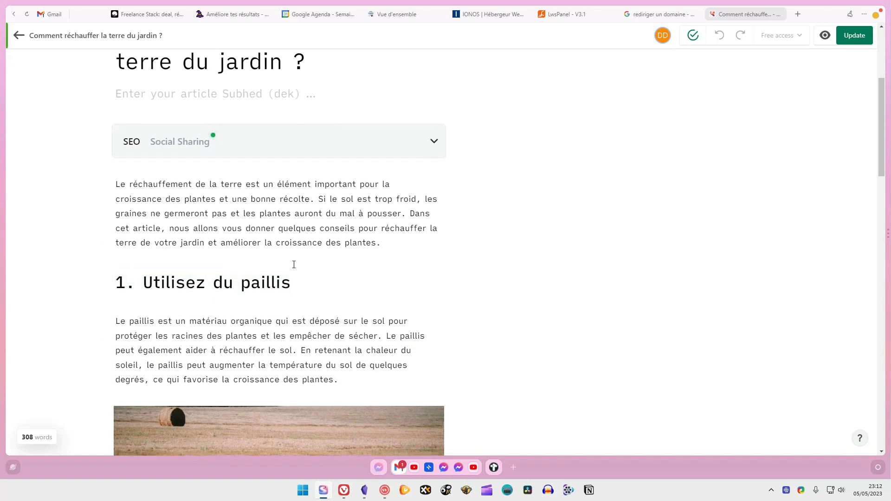
{"action": "scroll", "coordinate": [292, 263], "scroll_direction": "down", "scroll_amount": 5}
{"action": "scroll", "coordinate": [292, 276], "scroll_direction": "down", "scroll_amount": 7}
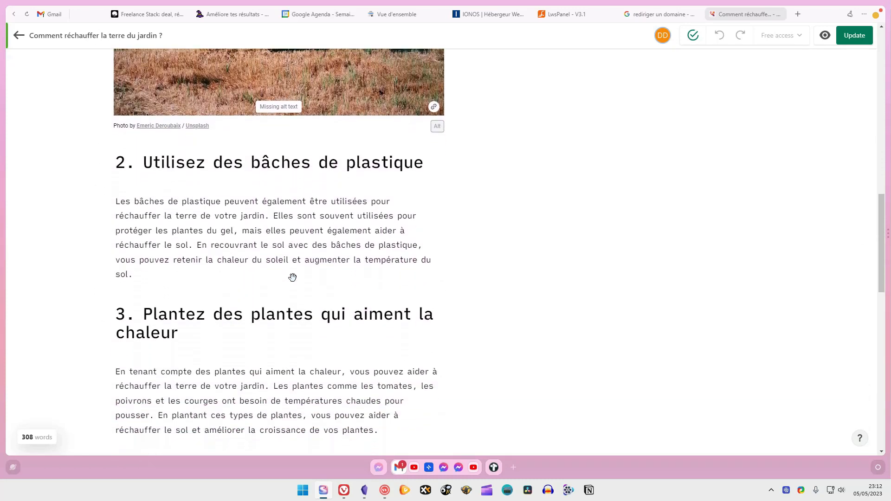
{"action": "left_click_drag", "start_coordinate": [143, 271], "coordinate": [117, 196]}
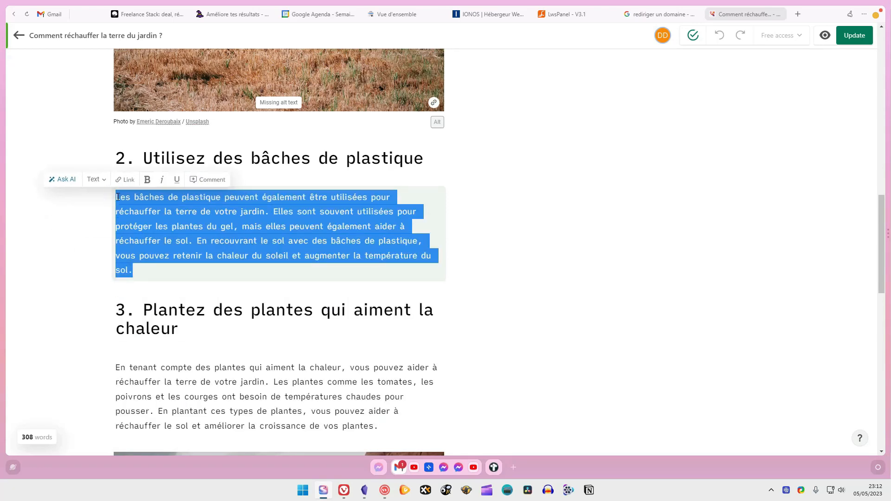
{"action": "left_click", "coordinate": [69, 179]}
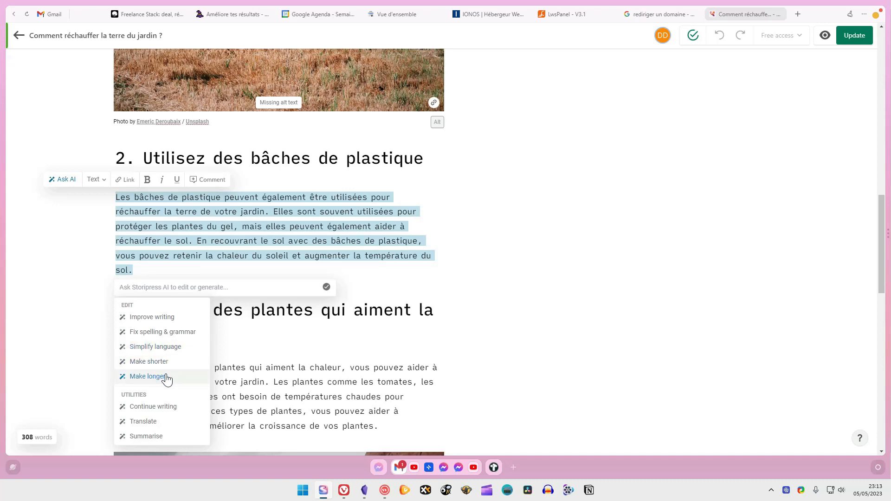
{"action": "left_click", "coordinate": [147, 376]}
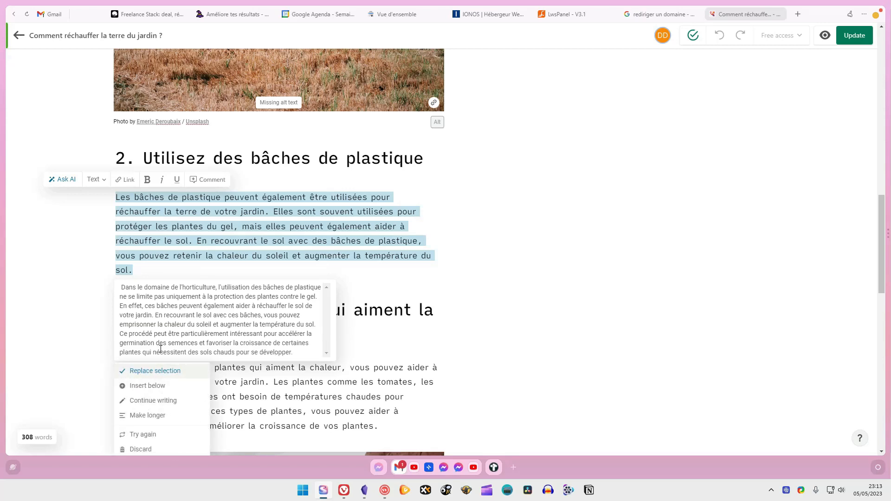
{"action": "scroll", "coordinate": [160, 348], "scroll_direction": "down", "scroll_amount": 2}
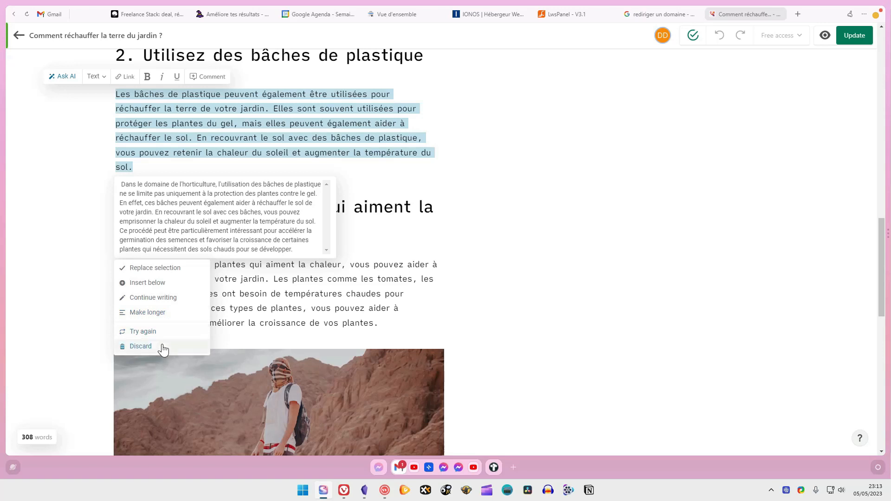
{"action": "left_click", "coordinate": [180, 269]}
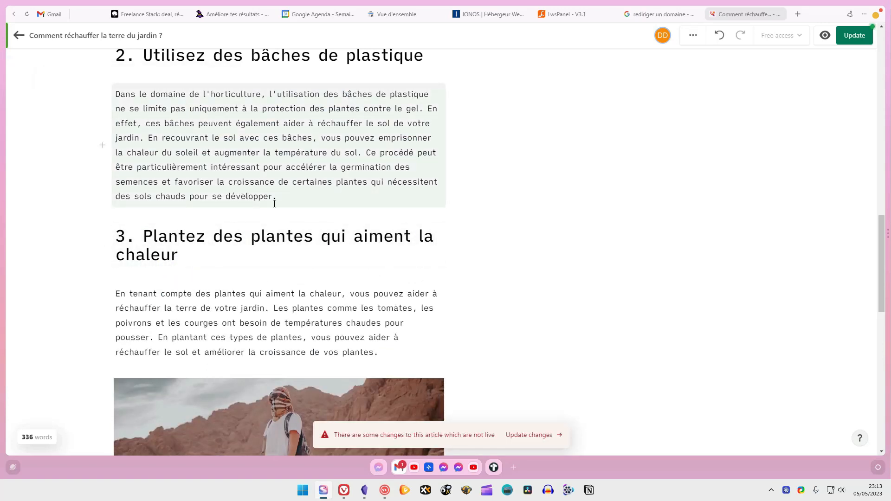
- Have the AI translate the section 2 sentence beginning "Ce procédé peut être" to "francais" and replace the selection with the result
{"action": "left_click_drag", "start_coordinate": [285, 197], "coordinate": [366, 153]}
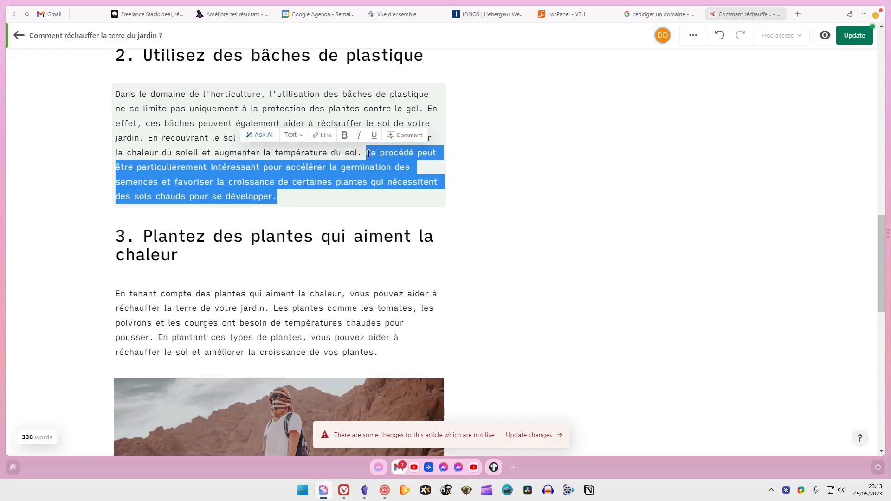
{"action": "left_click", "coordinate": [261, 135]}
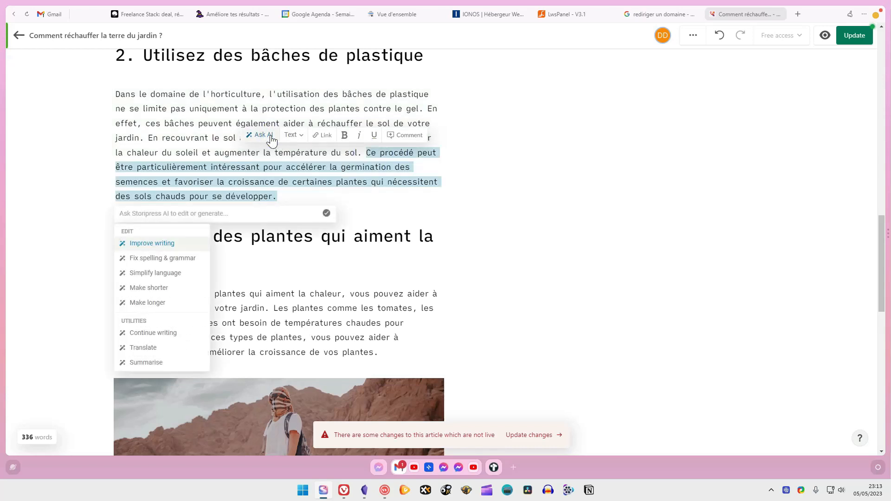
{"action": "left_click", "coordinate": [144, 348]}
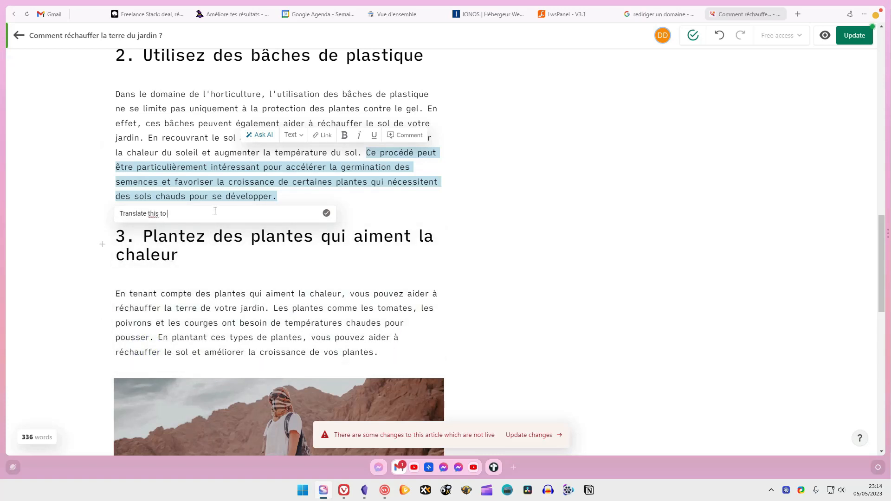
{"action": "type", "text": "francais"}
{"action": "key", "text": "Return"}
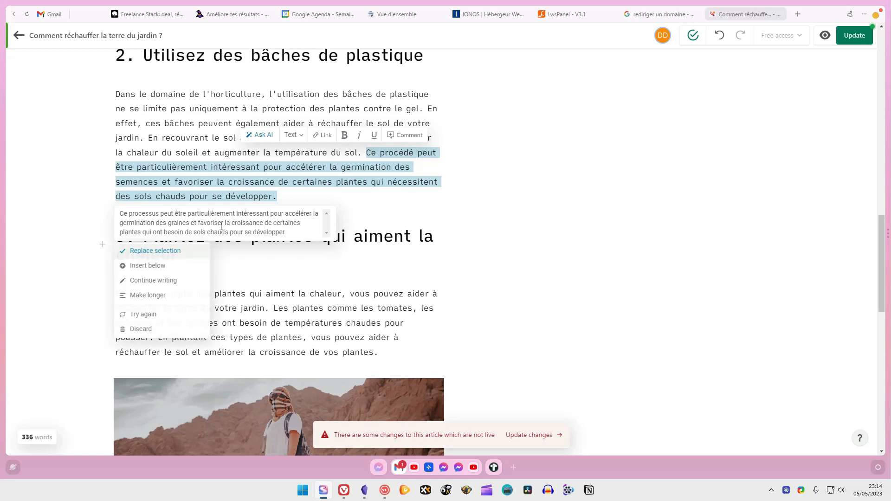
{"action": "left_click", "coordinate": [188, 251]}
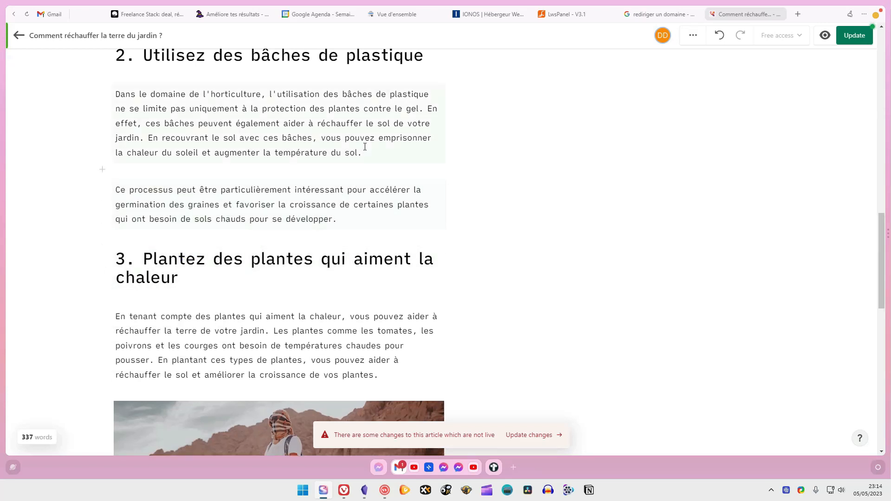
- Have the AI continue writing from the "Ce processus peut être" paragraph, replace that paragraph with the generated text and review the article
{"action": "left_click_drag", "start_coordinate": [337, 219], "coordinate": [116, 190]}
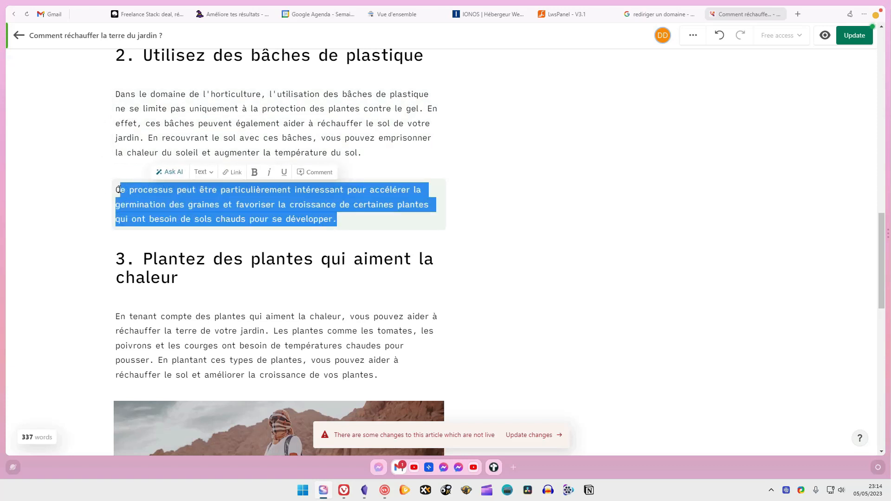
{"action": "left_click", "coordinate": [173, 173]}
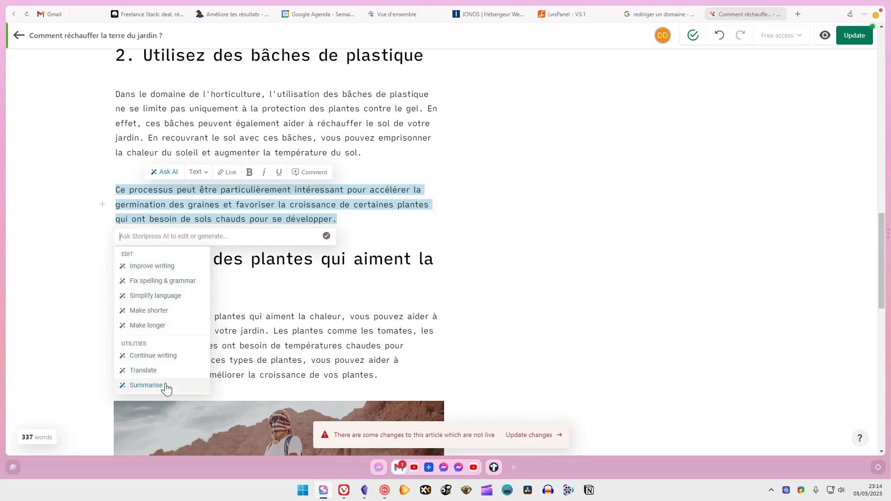
{"action": "left_click", "coordinate": [171, 357]}
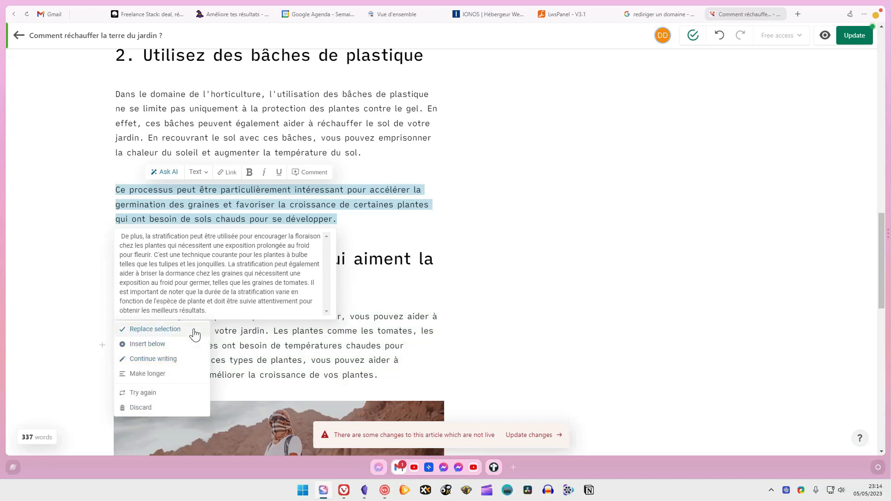
{"action": "left_click", "coordinate": [195, 335]}
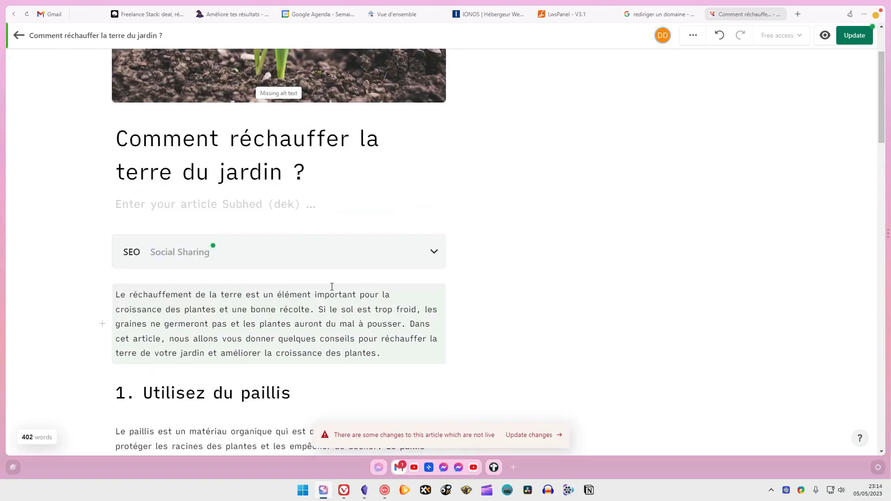
{"action": "scroll", "coordinate": [331, 286], "scroll_direction": "down", "scroll_amount": 12}
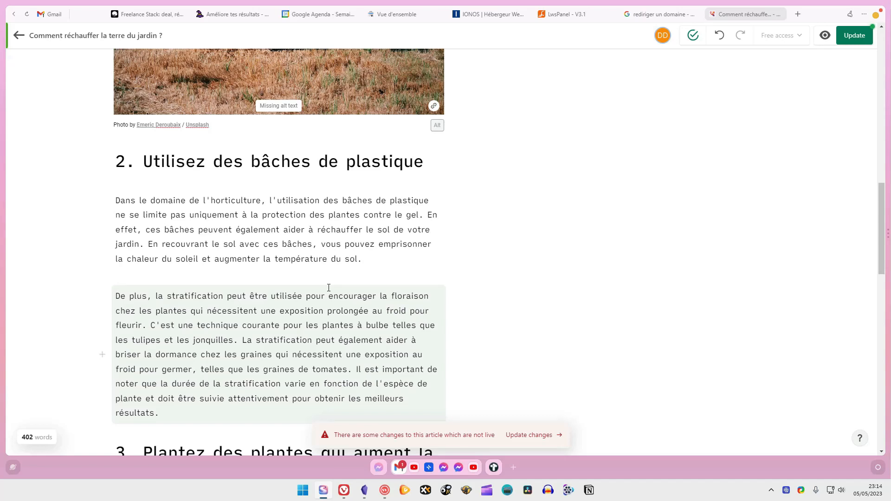
{"action": "scroll", "coordinate": [330, 289], "scroll_direction": "up", "scroll_amount": 15}
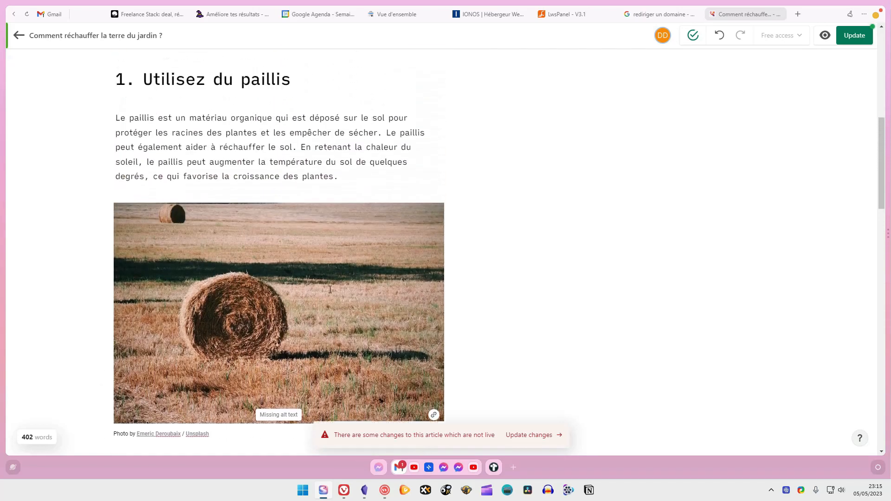
{"action": "scroll", "coordinate": [330, 289], "scroll_direction": "up", "scroll_amount": 1}
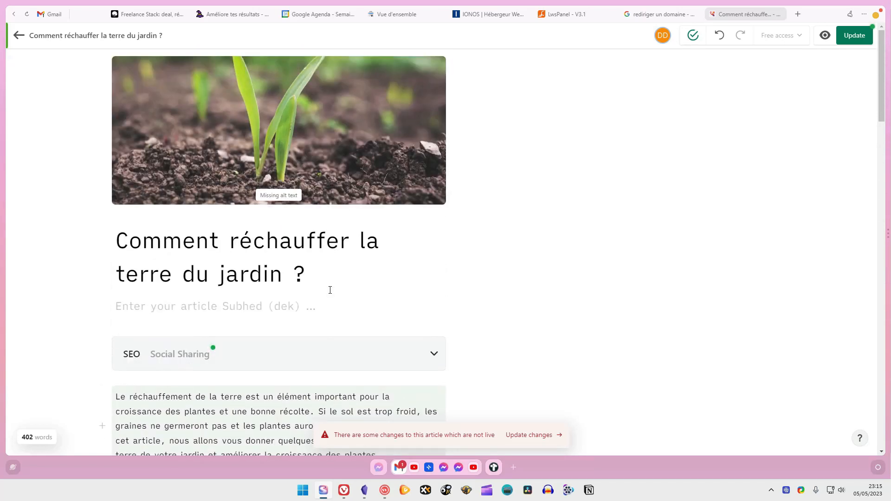
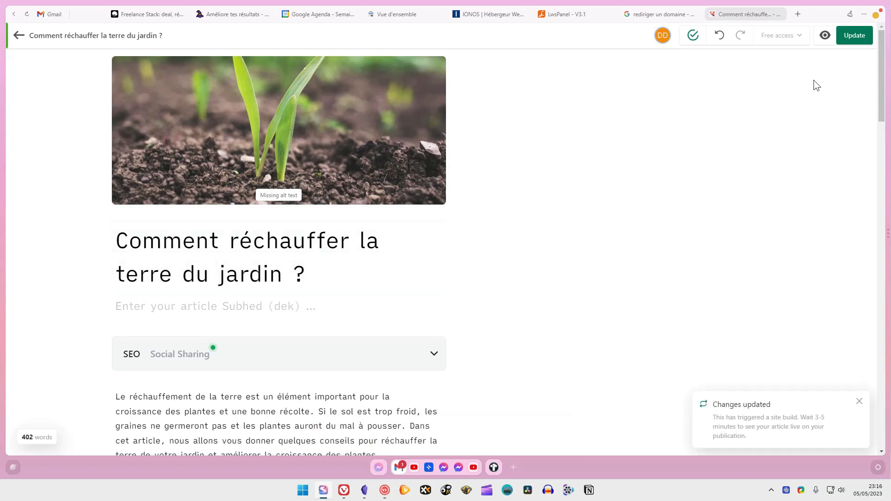
- Preview the article in its desktop design and examine the header, hero image, numbered sections and the rewritten text under section 2
{"action": "left_click", "coordinate": [825, 37]}
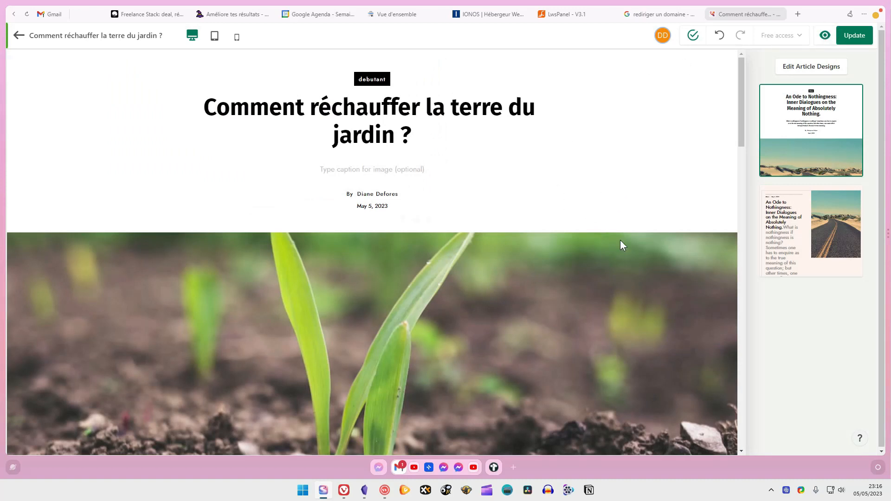
{"action": "scroll", "coordinate": [633, 243], "scroll_direction": "down", "scroll_amount": 10}
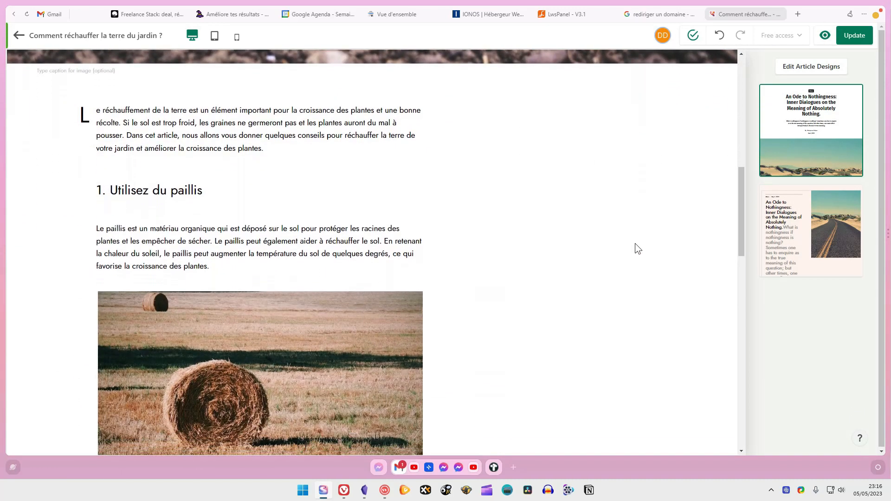
{"action": "scroll", "coordinate": [635, 243], "scroll_direction": "down", "scroll_amount": 1}
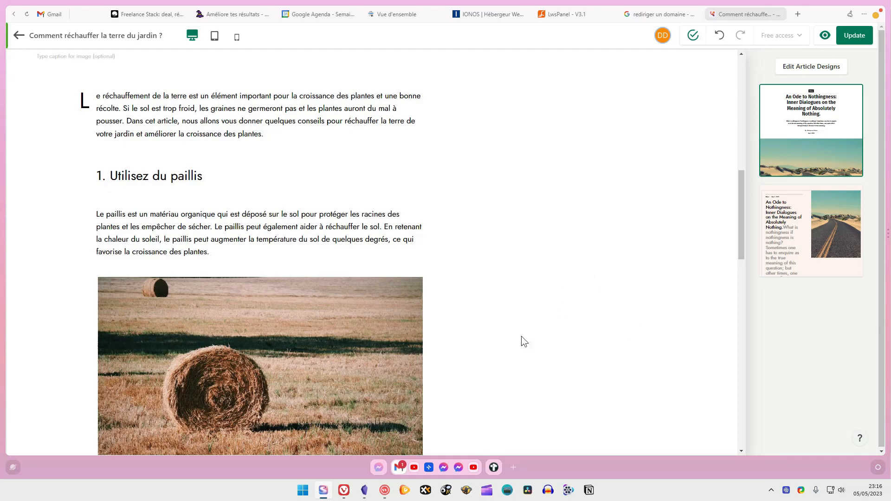
{"action": "scroll", "coordinate": [449, 277], "scroll_direction": "down", "scroll_amount": 6}
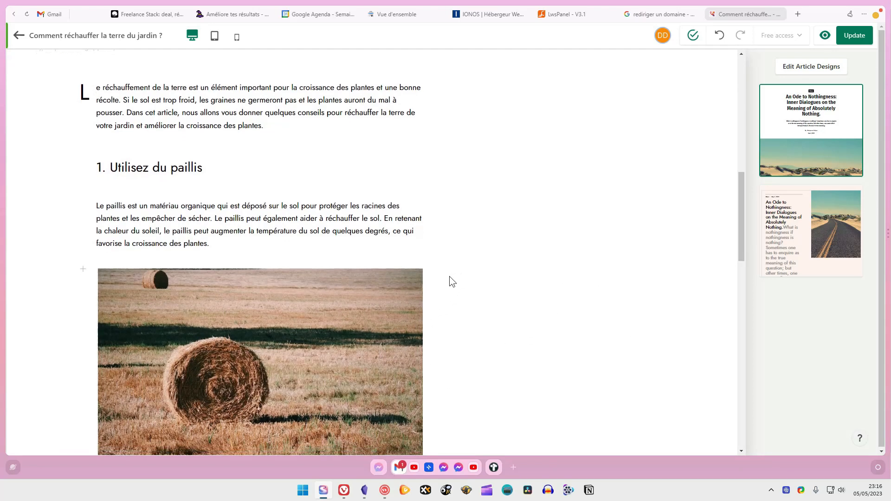
{"action": "scroll", "coordinate": [364, 328], "scroll_direction": "down", "scroll_amount": 2}
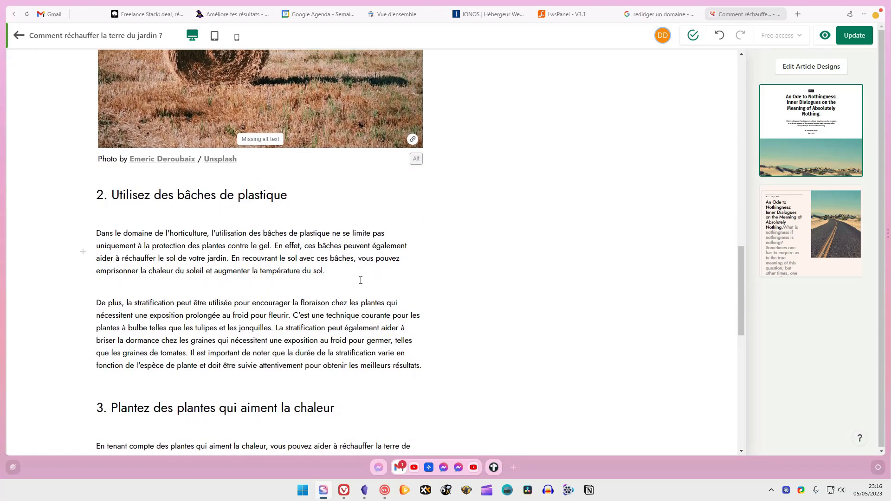
{"action": "scroll", "coordinate": [360, 281], "scroll_direction": "down", "scroll_amount": 7}
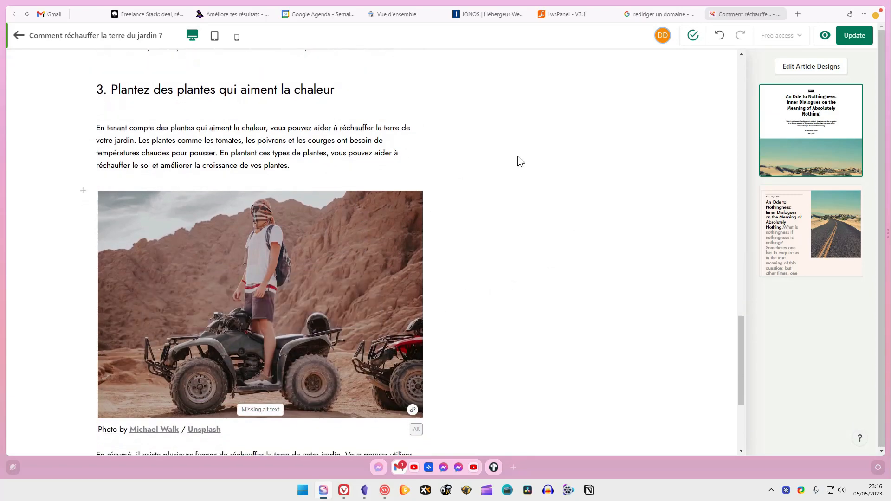
{"action": "scroll", "coordinate": [474, 299], "scroll_direction": "up", "scroll_amount": 20}
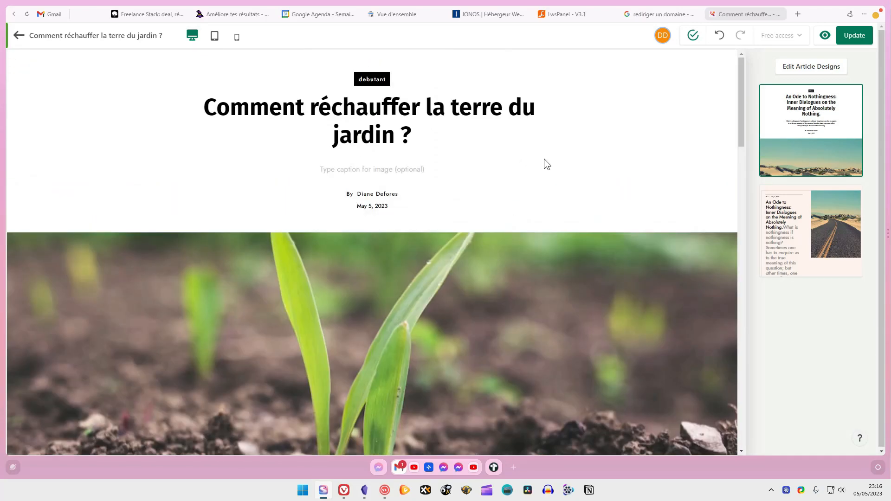
{"action": "left_click_drag", "start_coordinate": [741, 71], "coordinate": [747, 214]}
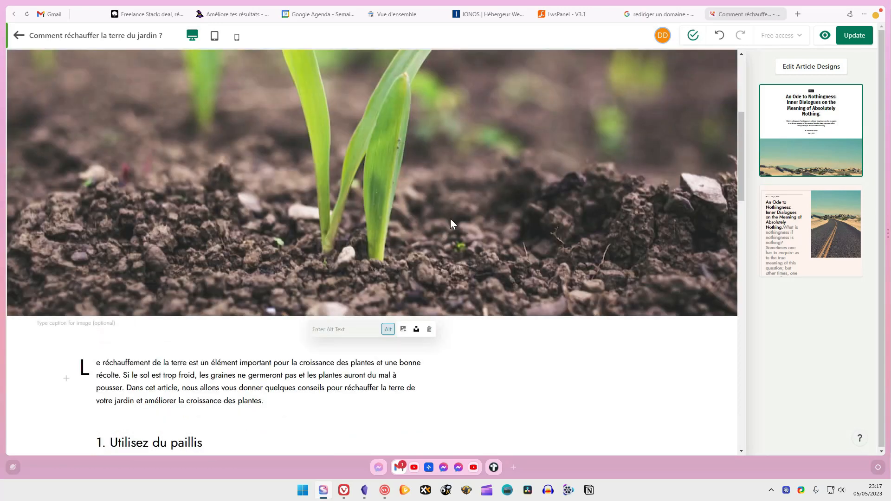
{"action": "scroll", "coordinate": [469, 209], "scroll_direction": "down", "scroll_amount": 4}
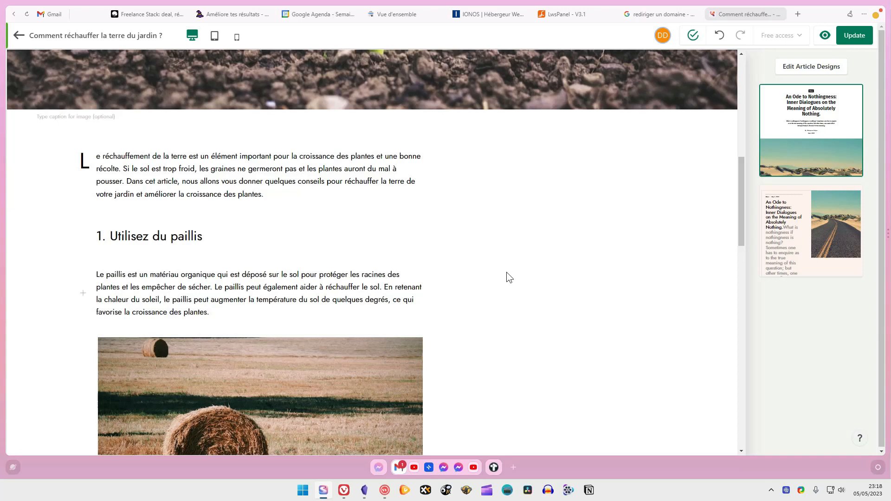
{"action": "scroll", "coordinate": [474, 255], "scroll_direction": "down", "scroll_amount": 6}
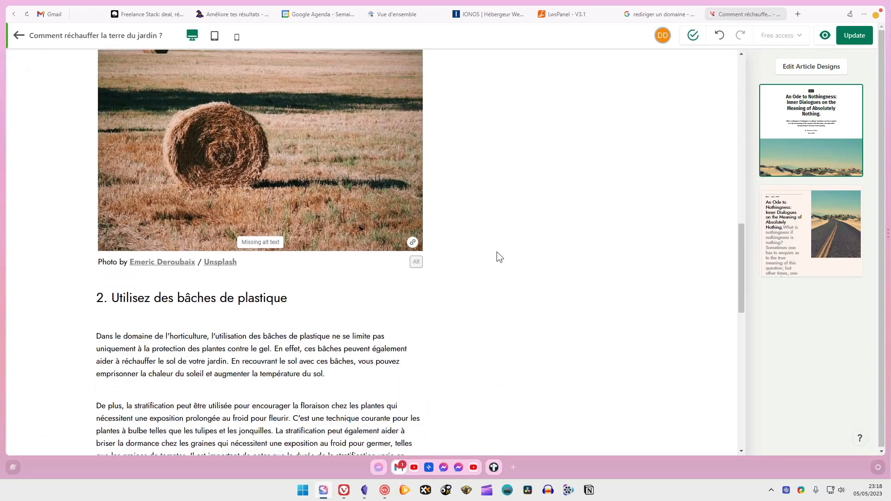
{"action": "scroll", "coordinate": [506, 259], "scroll_direction": "down", "scroll_amount": 1}
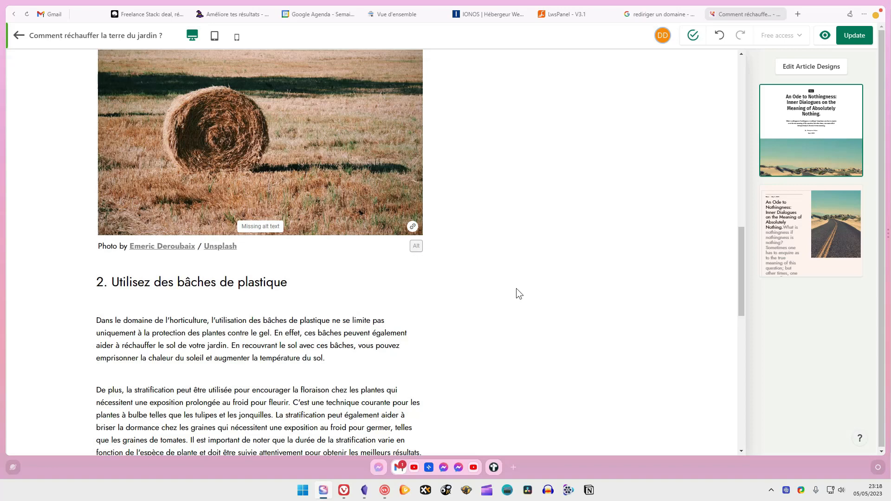